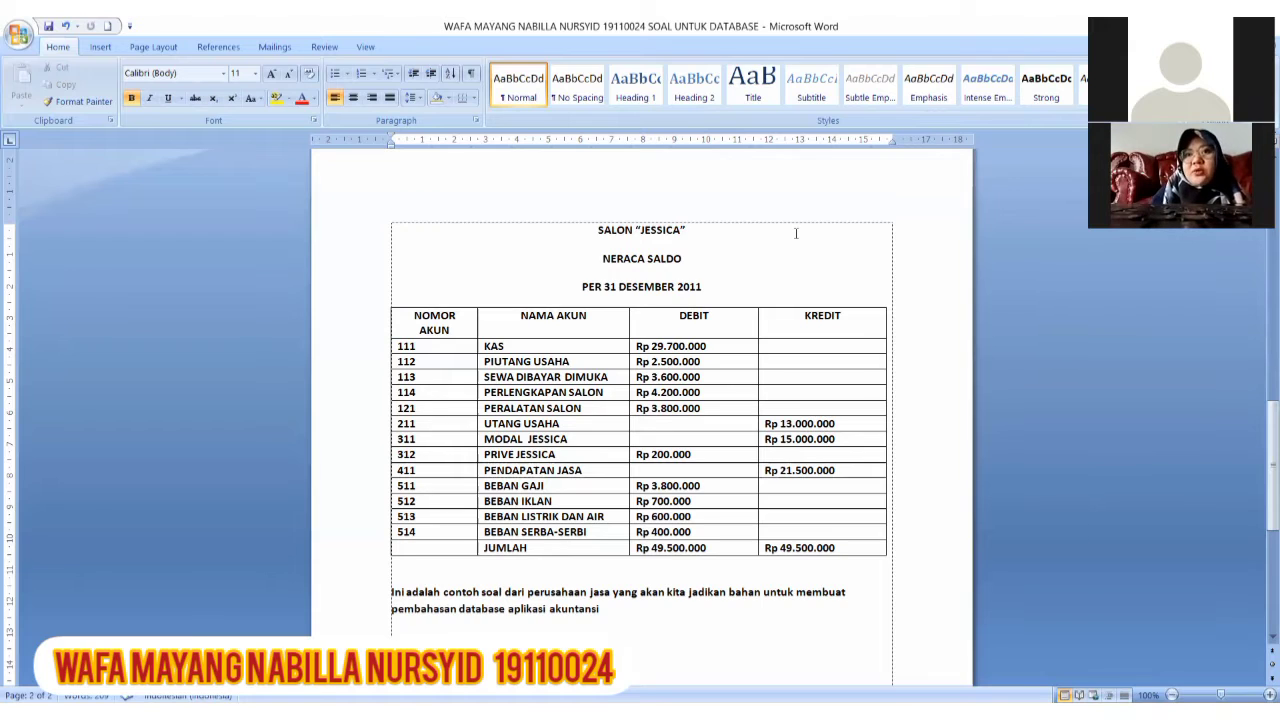
Switch to the Microsoft Access database and open the PERKIRAAN, BUKTI TRANSAKSI and JURNAL tables
{"action": "key", "text": "alt+Tab"}
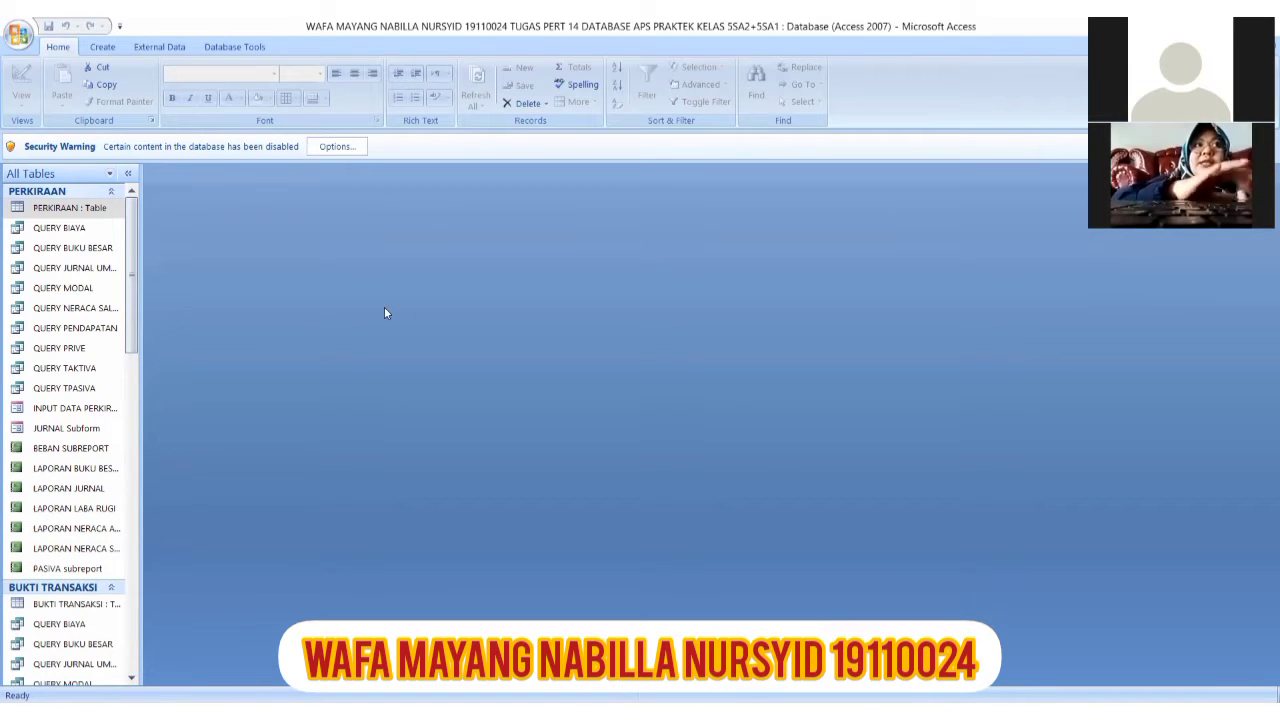
{"action": "double_click", "coordinate": [64, 207]}
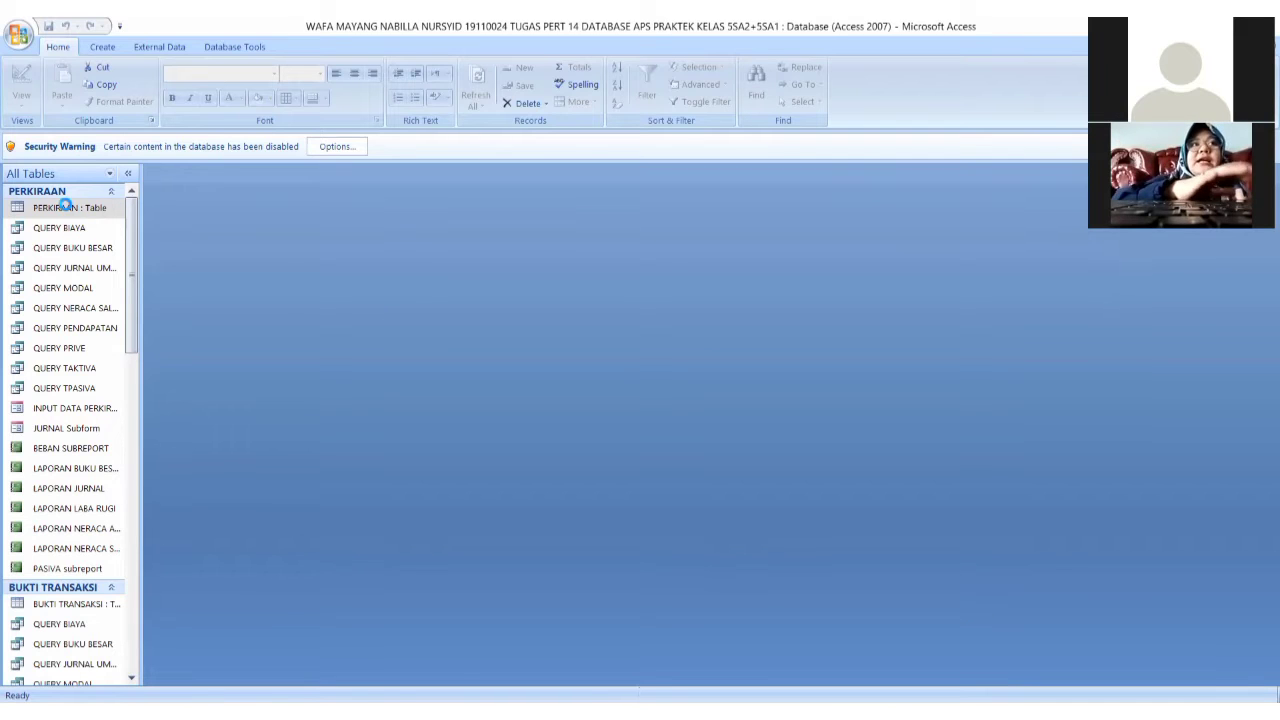
{"action": "double_click", "coordinate": [90, 608]}
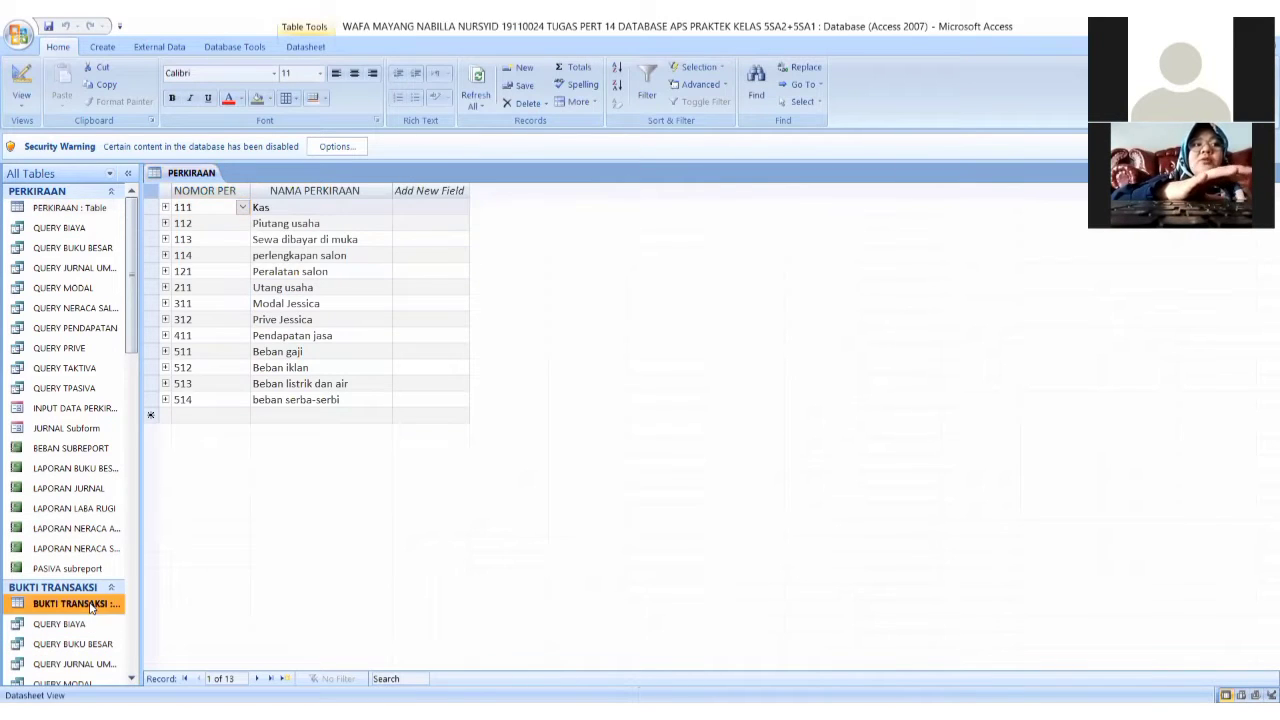
{"action": "left_click", "coordinate": [135, 643]}
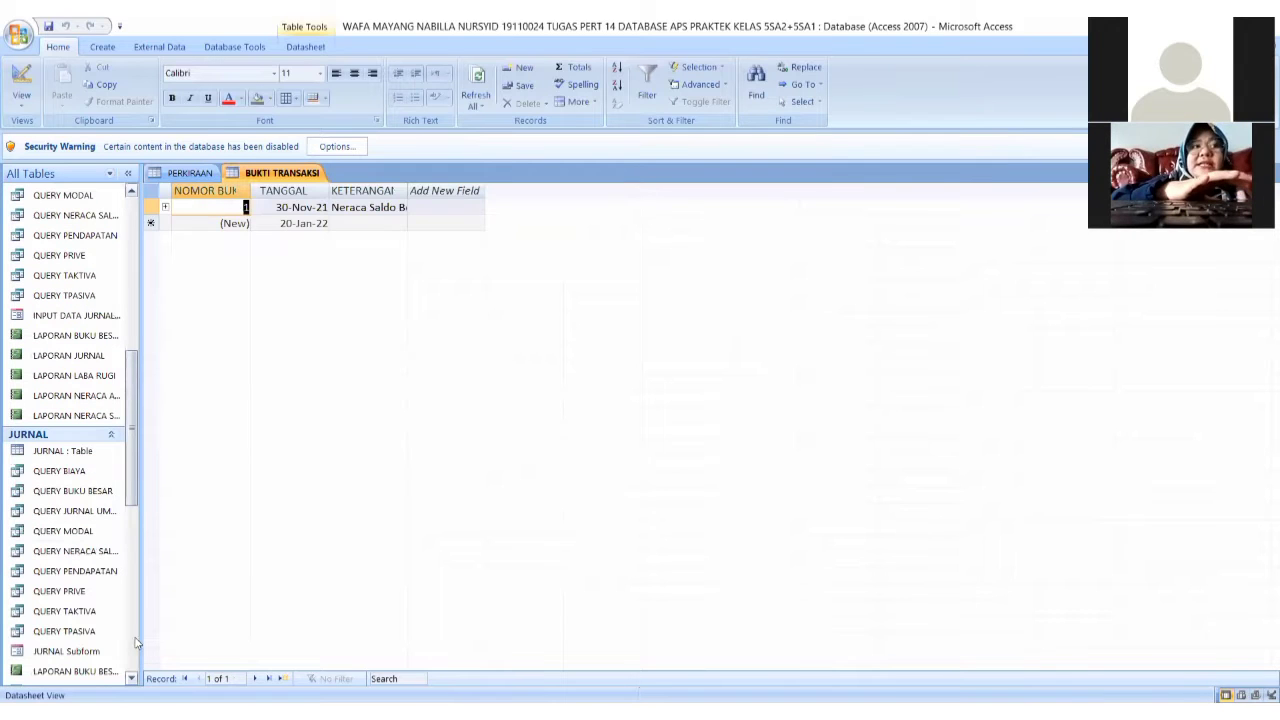
{"action": "double_click", "coordinate": [75, 453]}
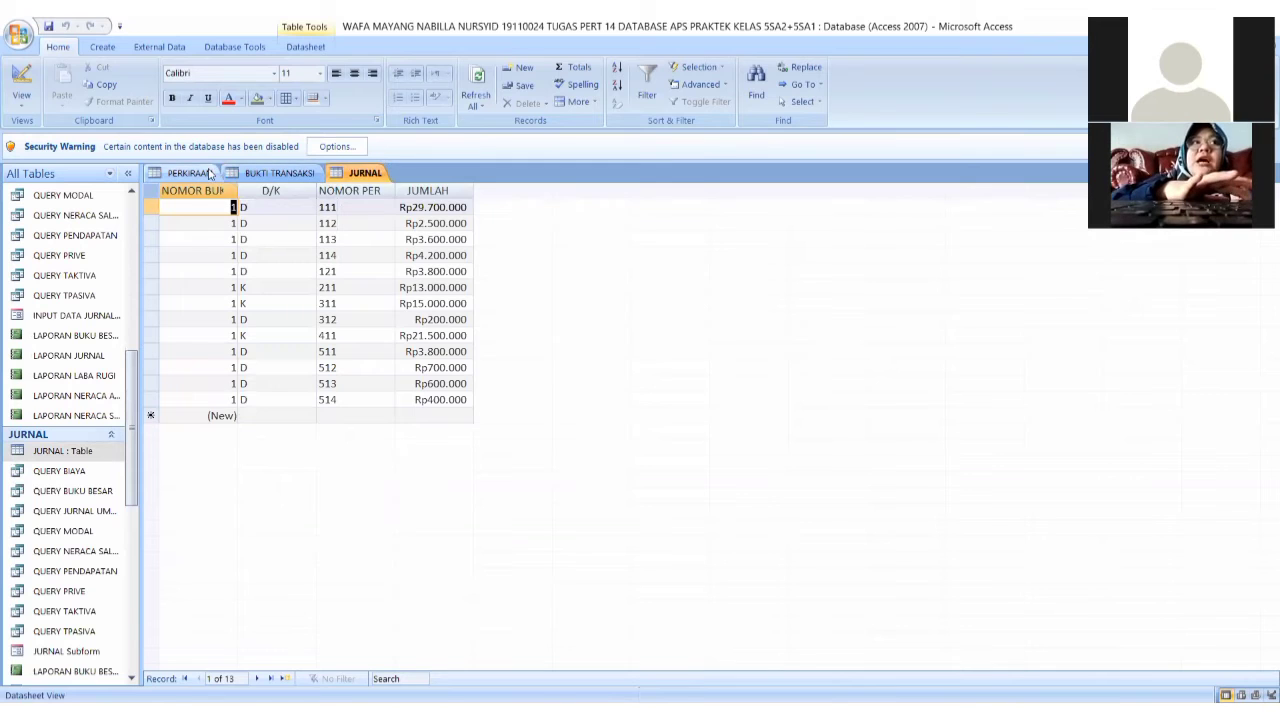
Show the PERKIRAAN table in Design View and examine the general and lookup properties of its NOMOR PERKIRAAN field
{"action": "left_click", "coordinate": [209, 174]}
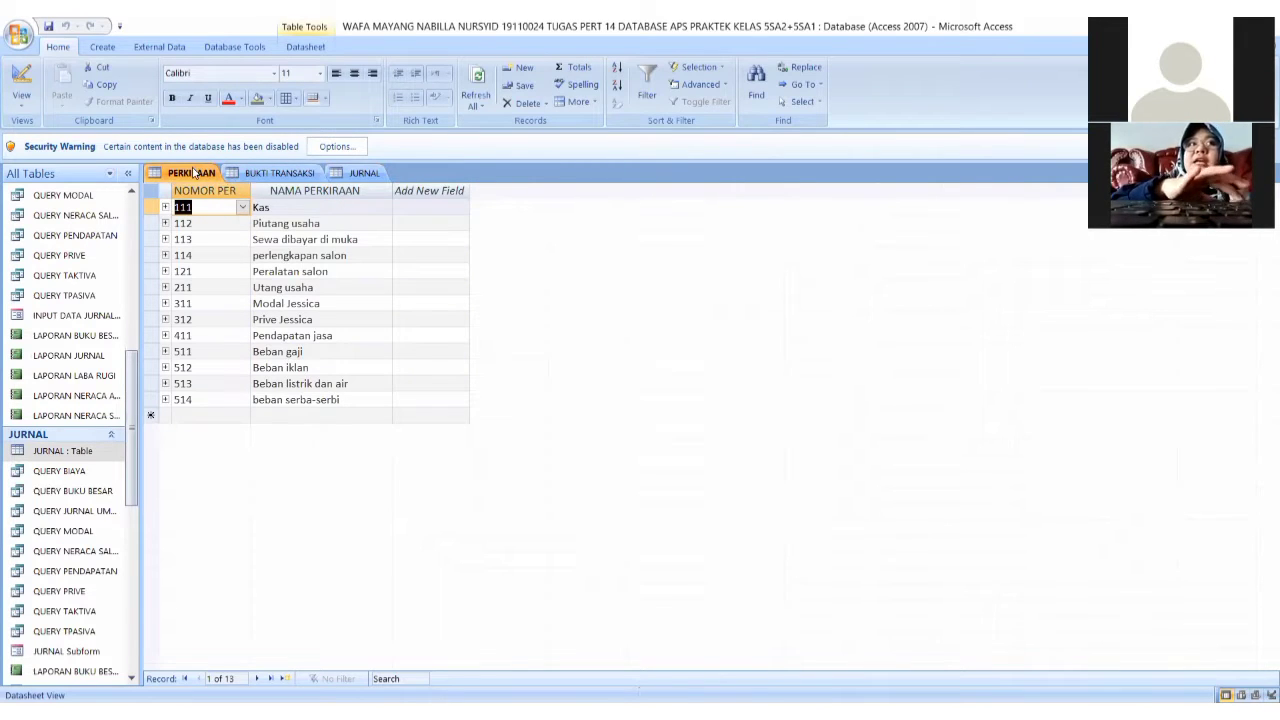
{"action": "right_click", "coordinate": [194, 173]}
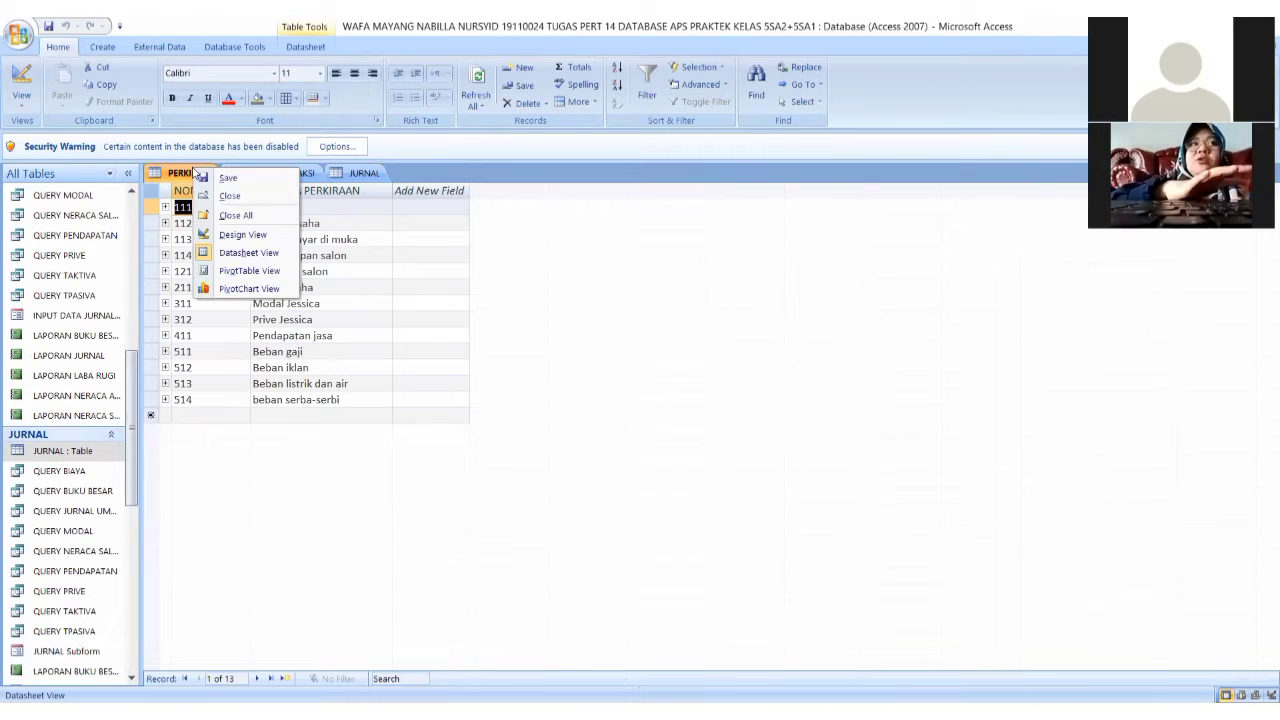
{"action": "left_click", "coordinate": [243, 234]}
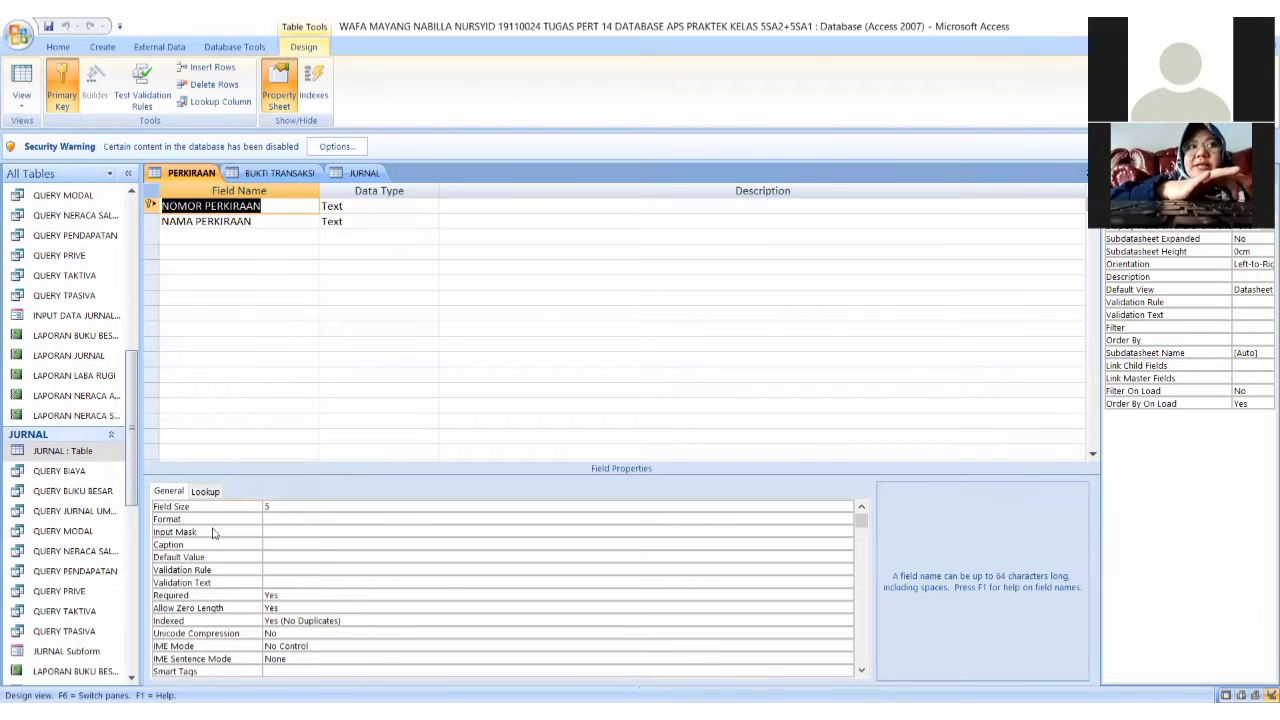
{"action": "left_click", "coordinate": [206, 492]}
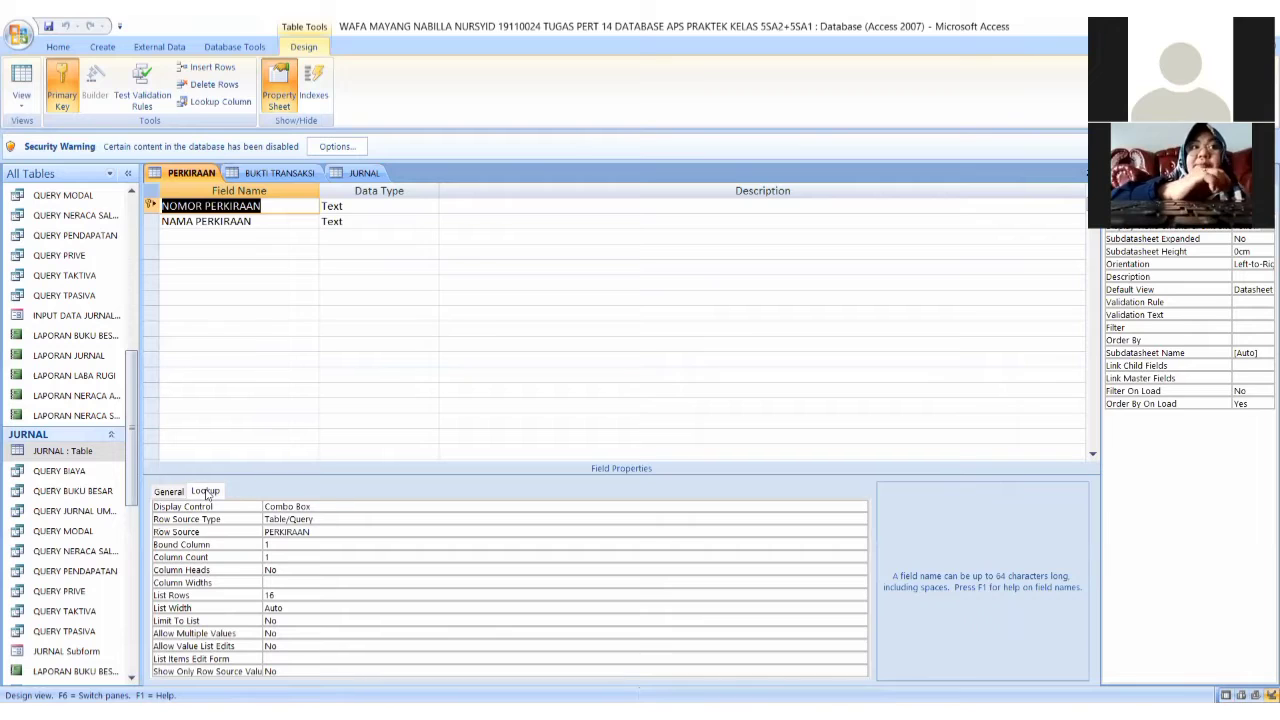
{"action": "left_click", "coordinate": [236, 546]}
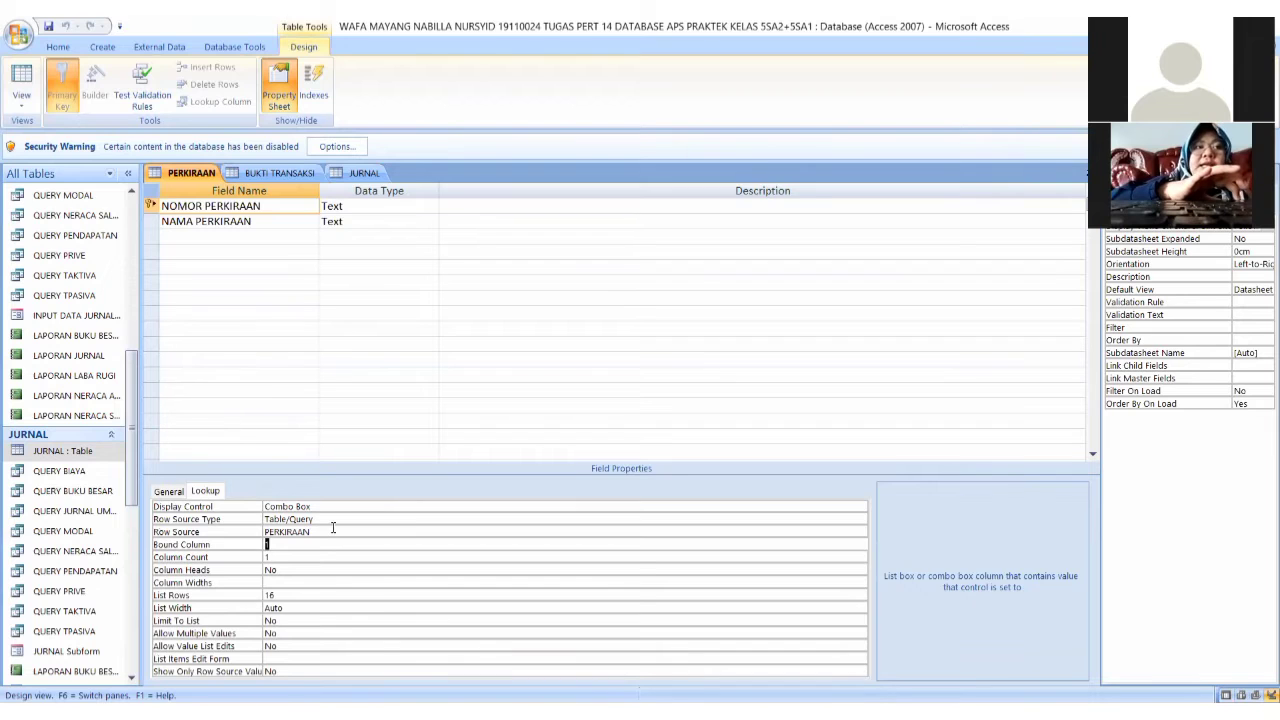
{"action": "left_click", "coordinate": [330, 531]}
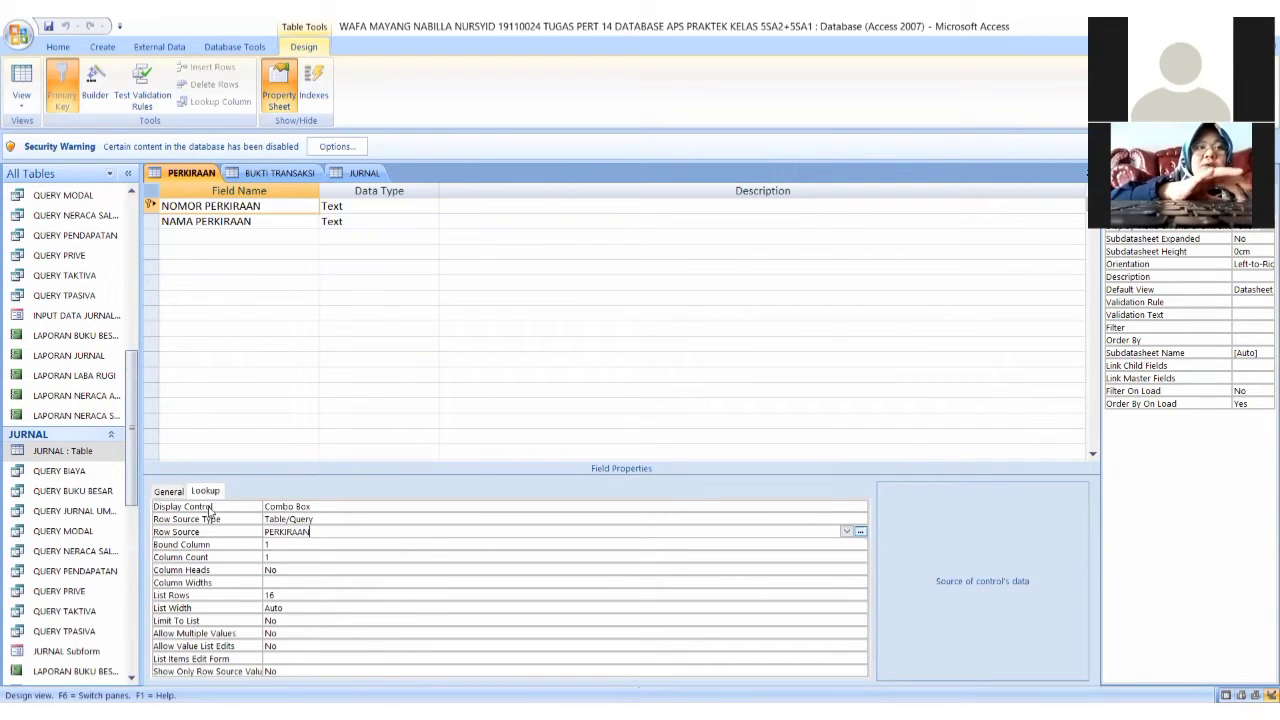
{"action": "left_click", "coordinate": [177, 494]}
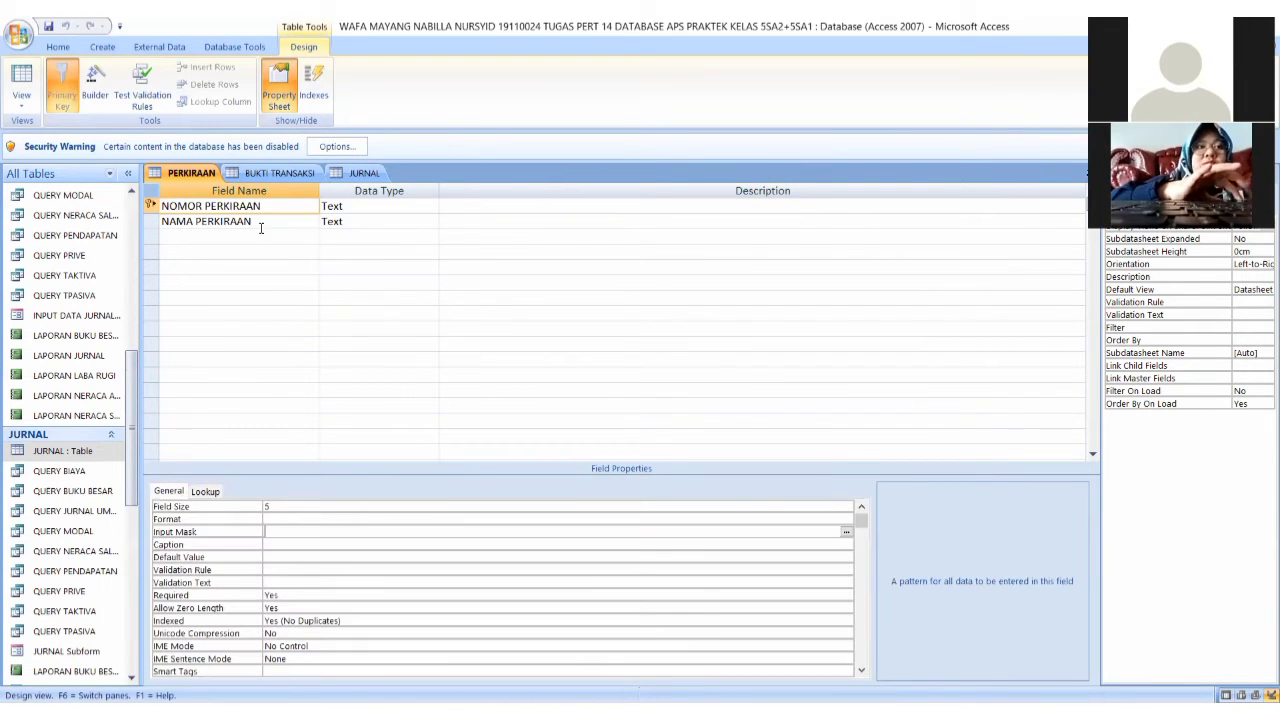
Examine the general and lookup properties of the NAMA PERKIRAAN field
{"action": "left_click", "coordinate": [306, 219]}
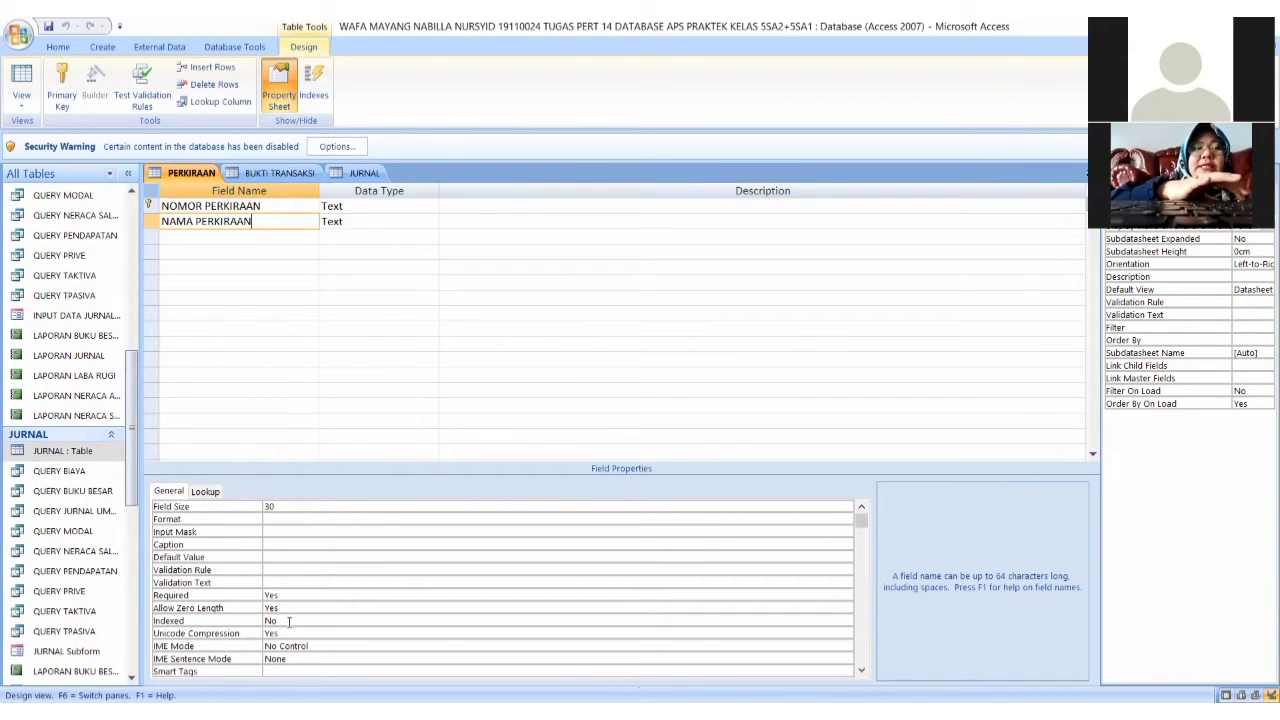
{"action": "left_click", "coordinate": [207, 491]}
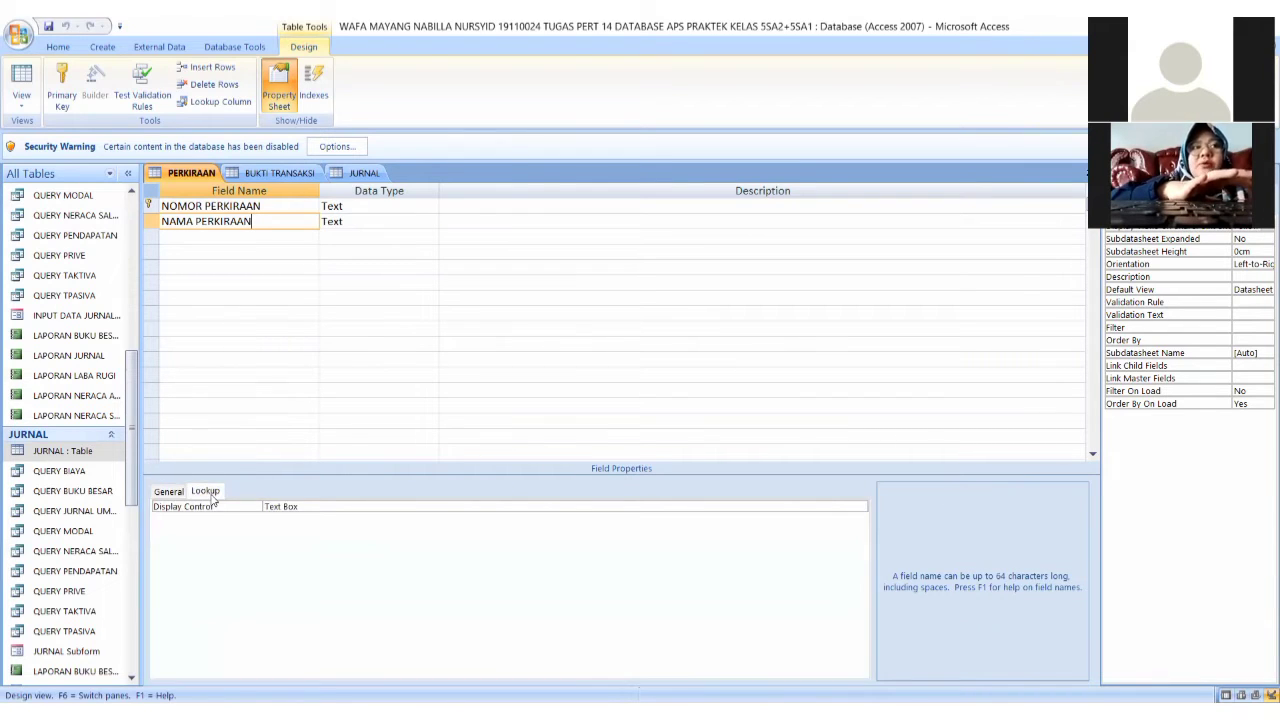
{"action": "left_click", "coordinate": [169, 491]}
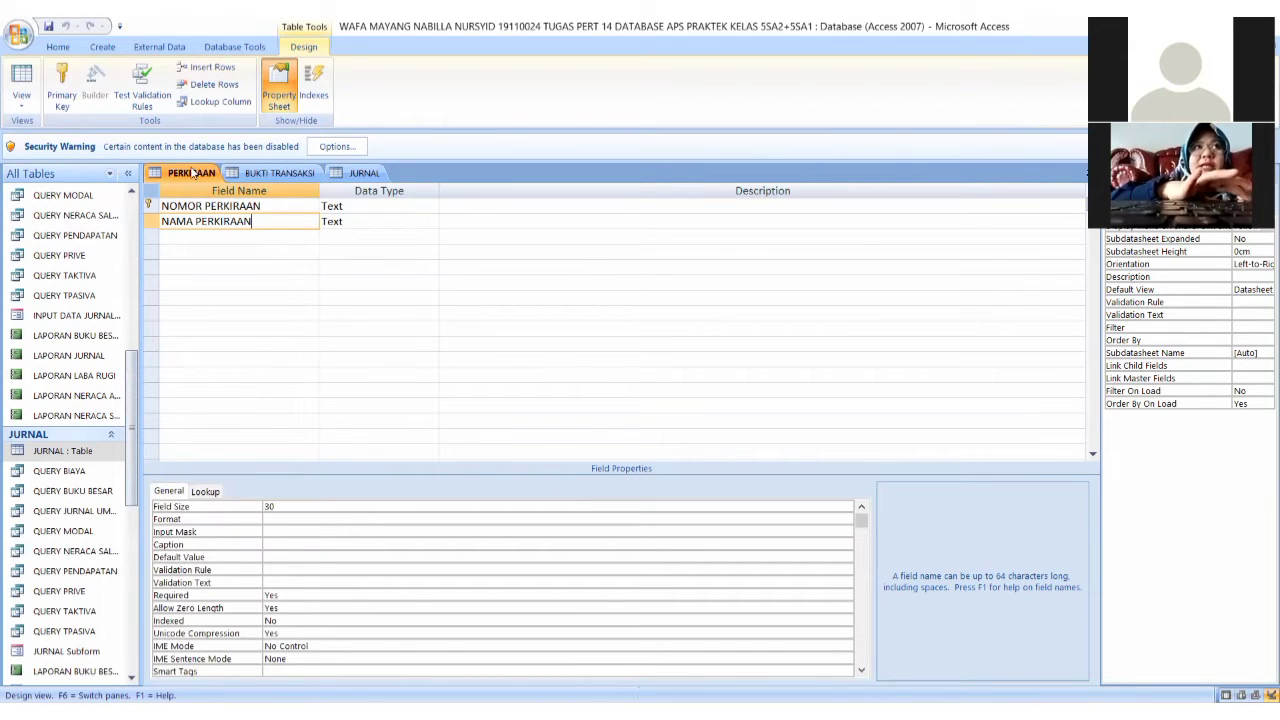
Return the PERKIRAAN table to Datasheet View
{"action": "right_click", "coordinate": [193, 173]}
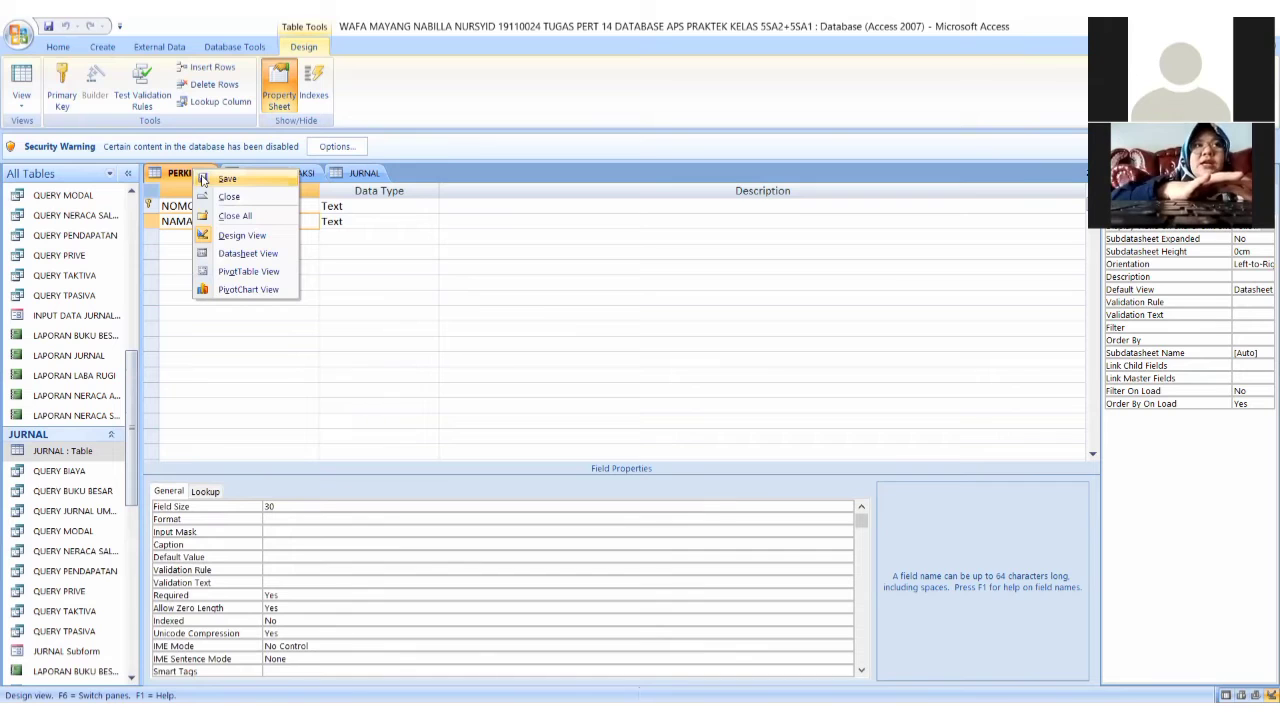
{"action": "left_click", "coordinate": [181, 175]}
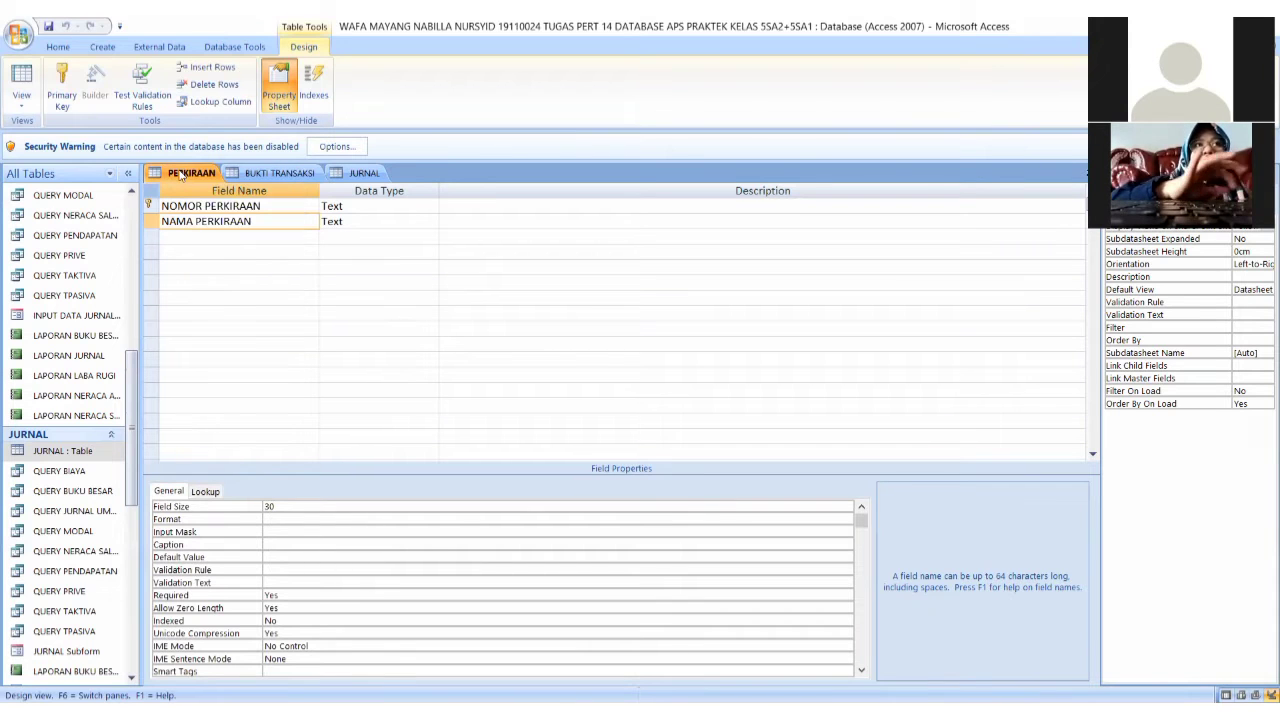
{"action": "right_click", "coordinate": [181, 175]}
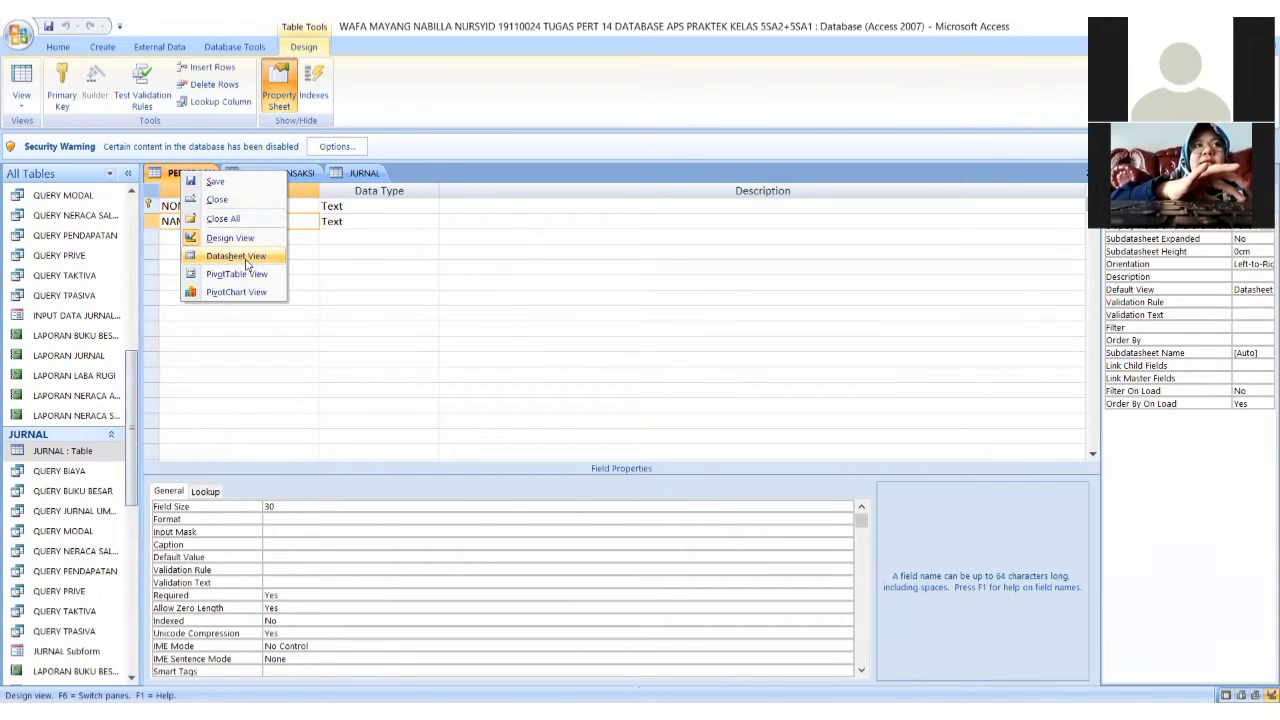
{"action": "left_click", "coordinate": [246, 262]}
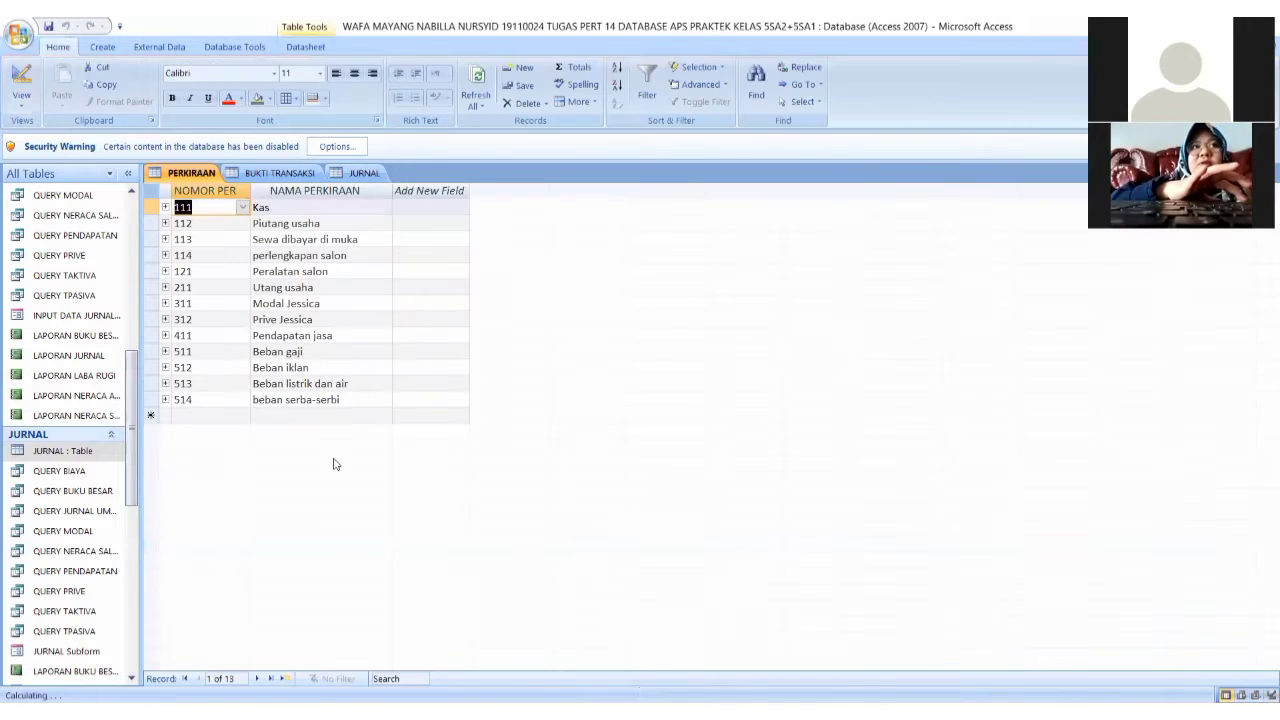
Show the BUKTI TRANSAKSI table in Design View and examine the general and lookup properties of its NOMOR BUKTI field
{"action": "left_click", "coordinate": [277, 173]}
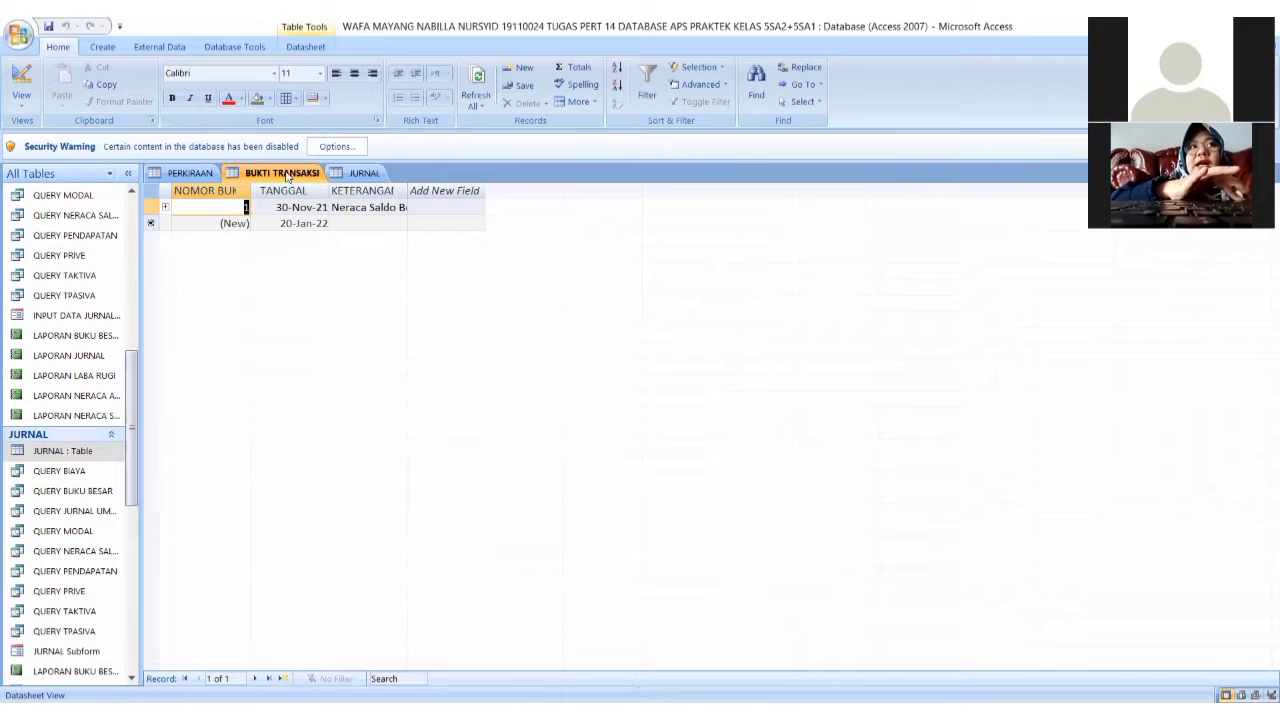
{"action": "right_click", "coordinate": [287, 178]}
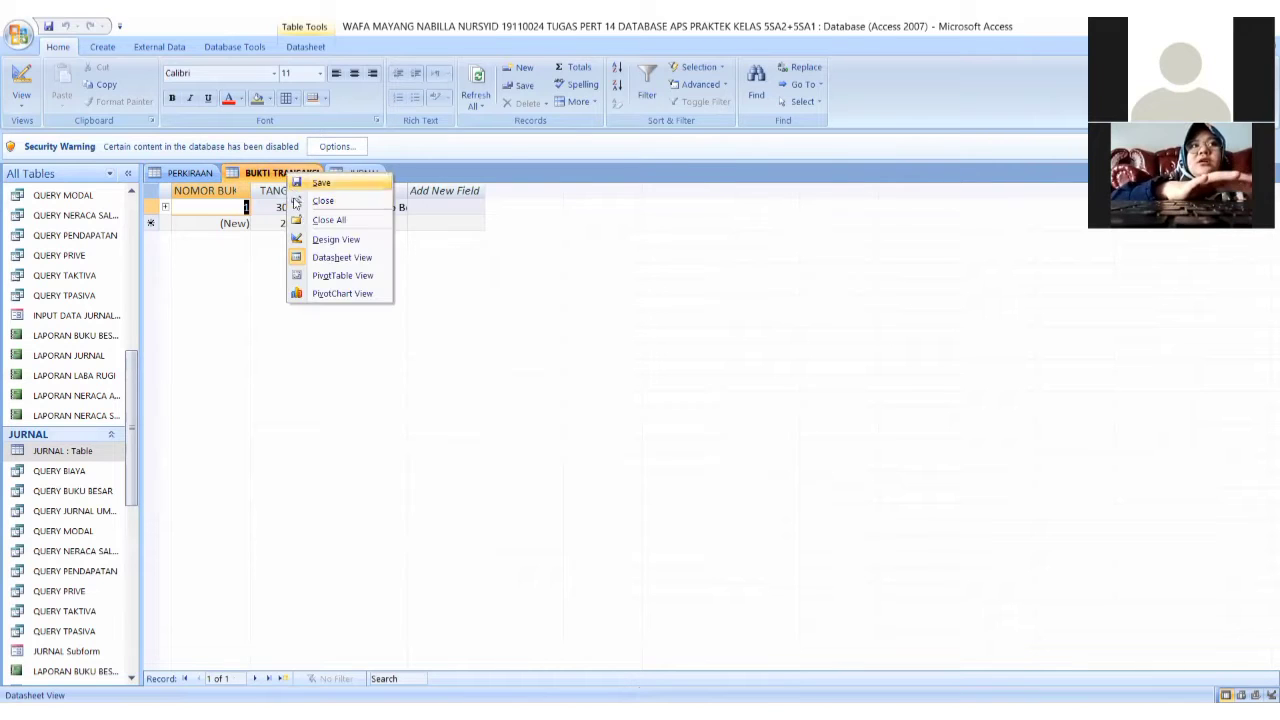
{"action": "left_click", "coordinate": [336, 240]}
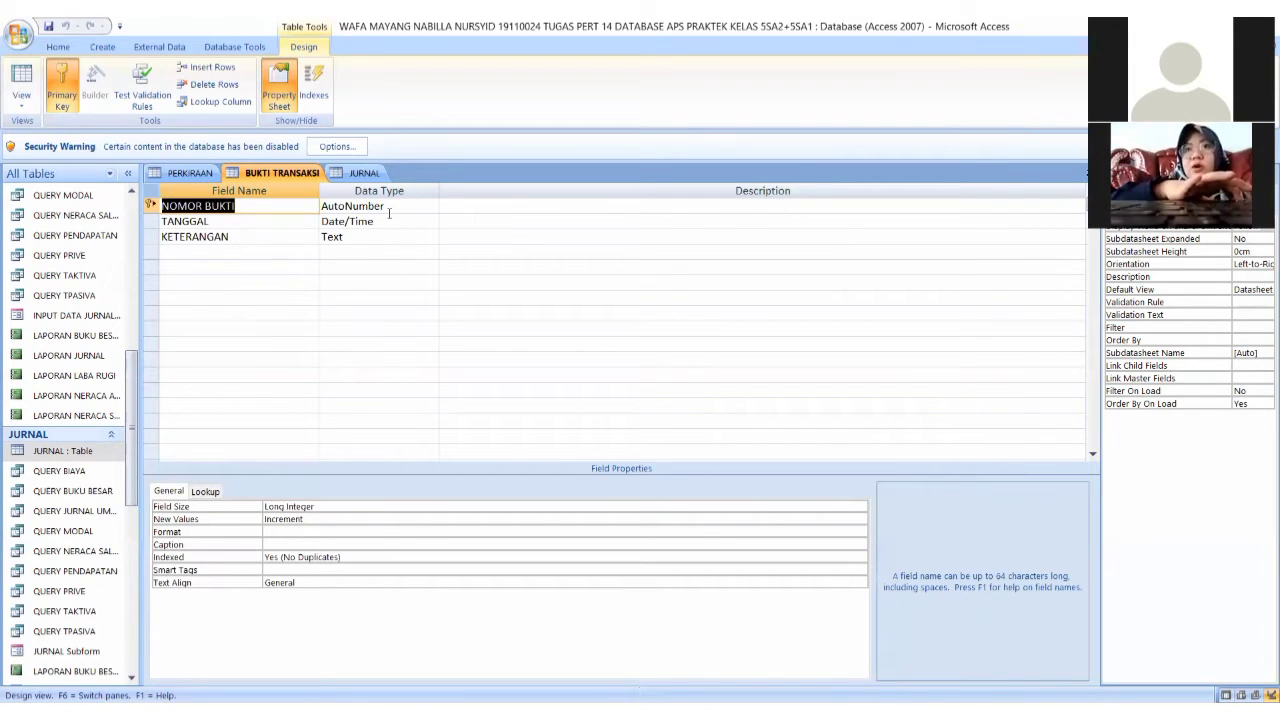
{"action": "left_click", "coordinate": [210, 493]}
{"action": "left_click", "coordinate": [168, 491]}
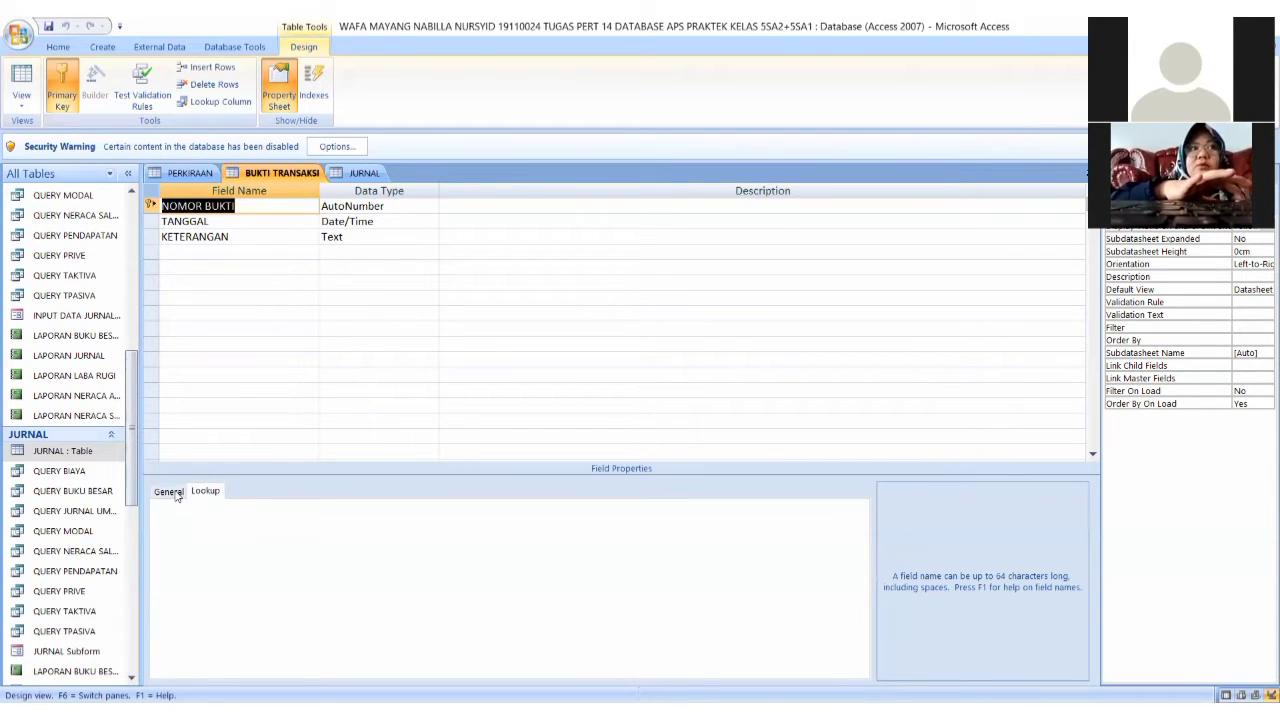
Examine the general and lookup properties of the TANGGAL and KETERANGAN fields in the BUKTI TRANSAKSI table
{"action": "left_click", "coordinate": [237, 221]}
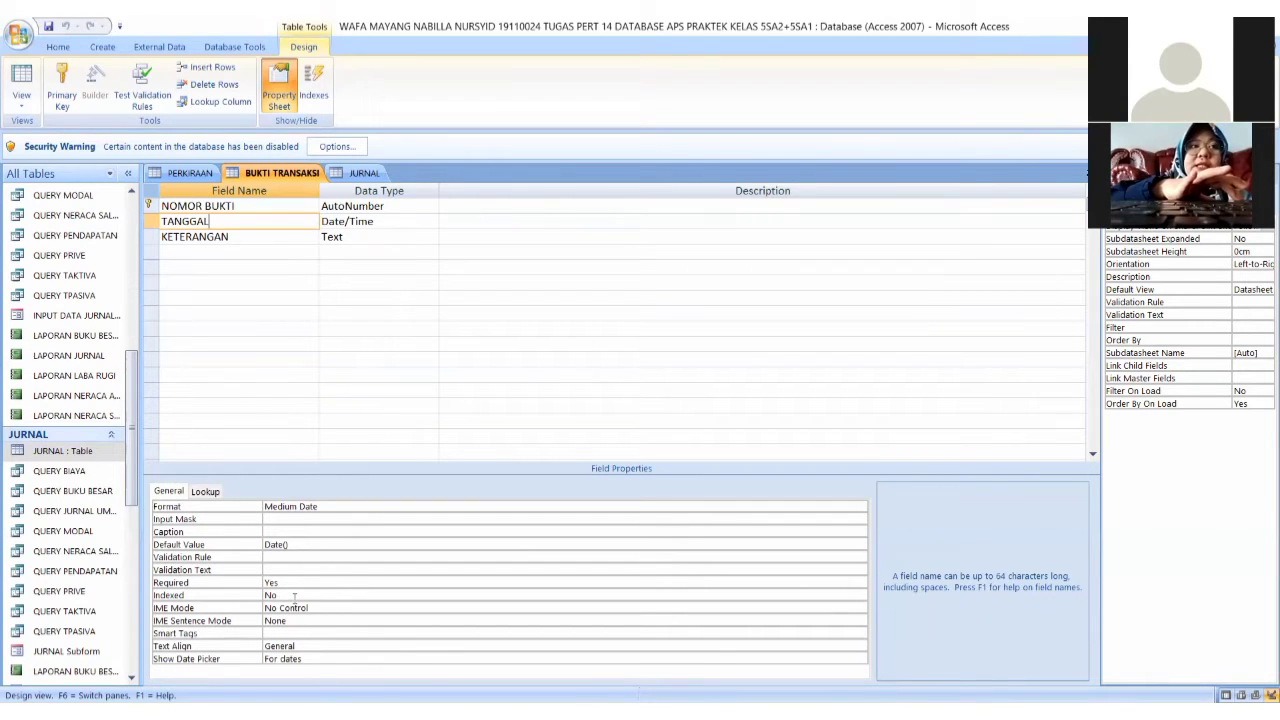
{"action": "left_click", "coordinate": [206, 492]}
{"action": "left_click", "coordinate": [185, 493]}
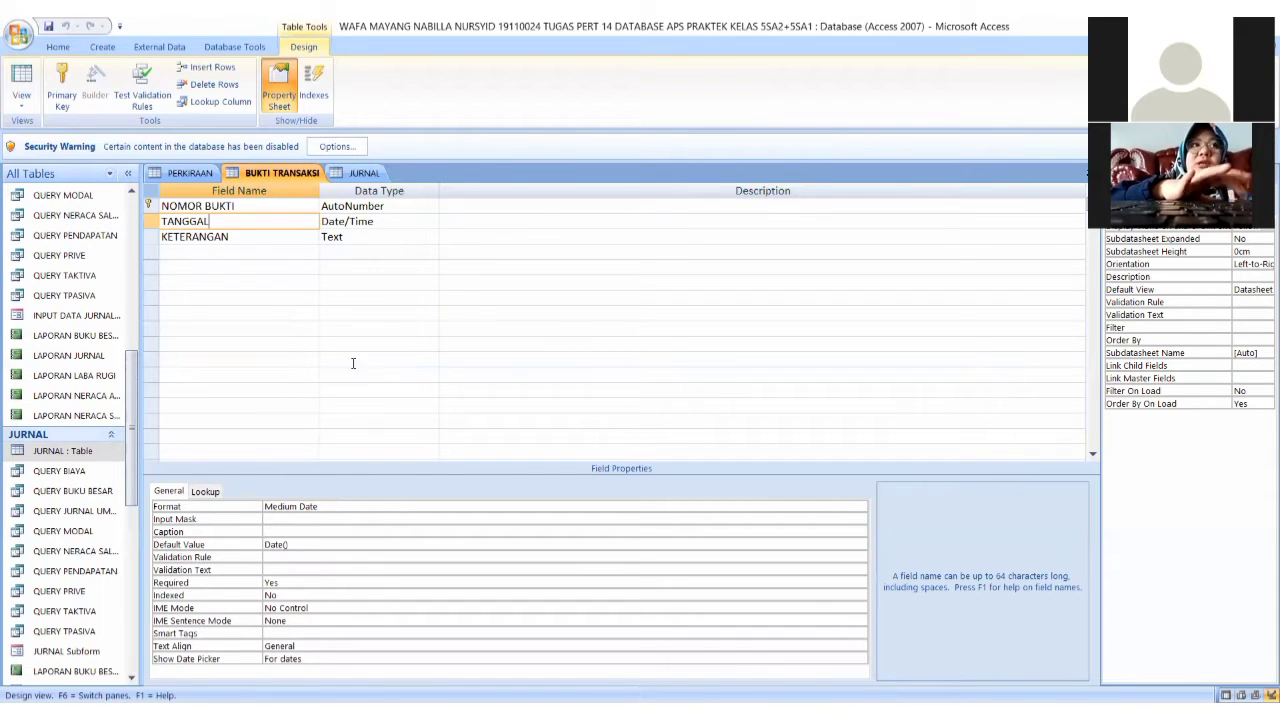
{"action": "left_click", "coordinate": [283, 246]}
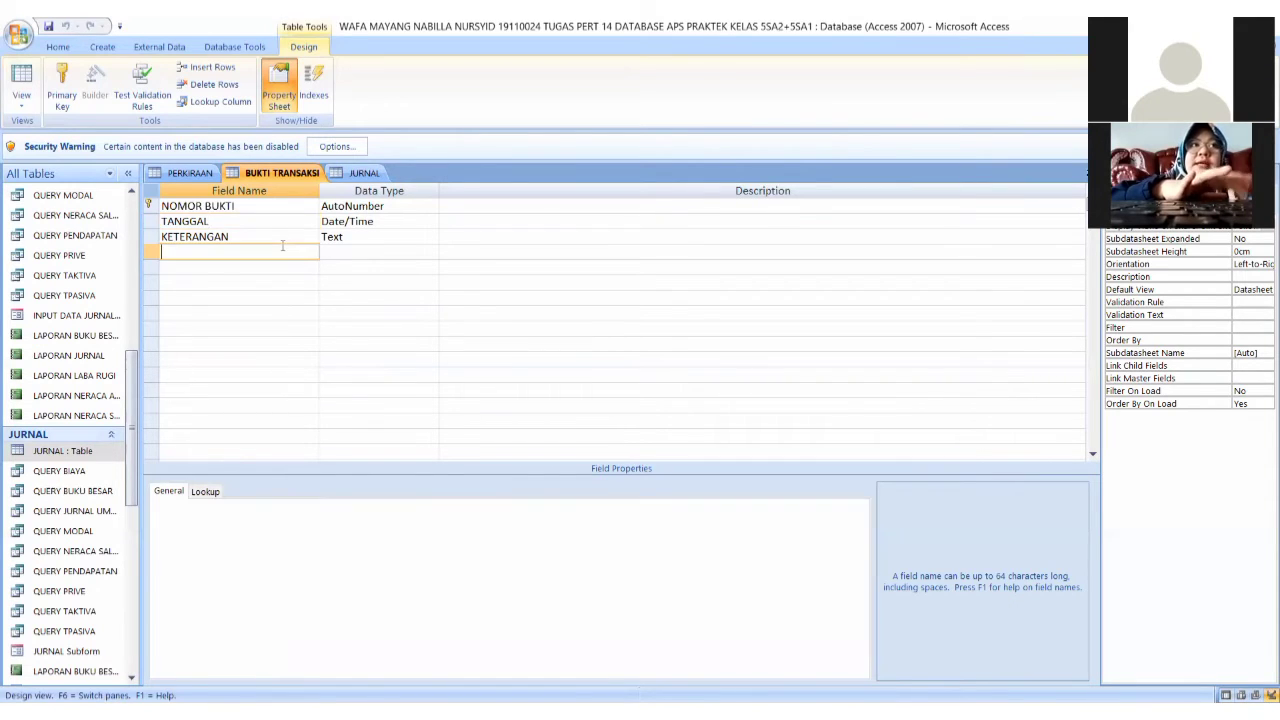
{"action": "left_click", "coordinate": [273, 236]}
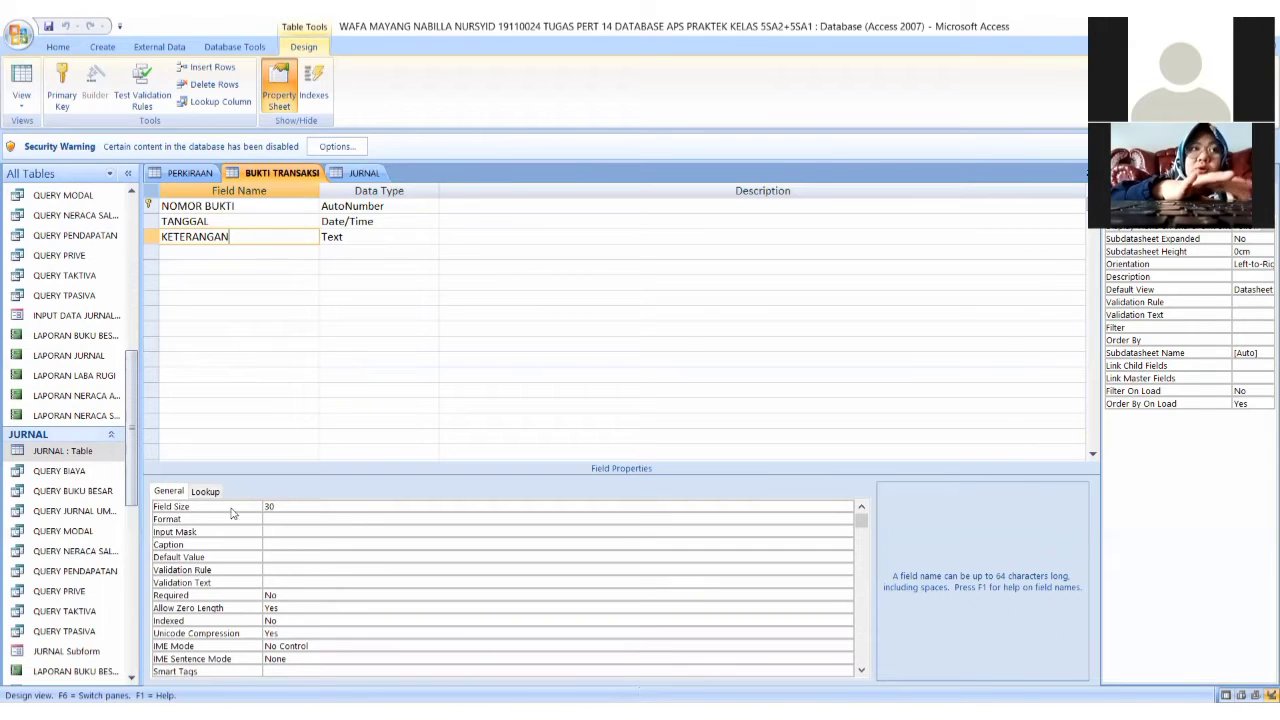
{"action": "left_click", "coordinate": [205, 491]}
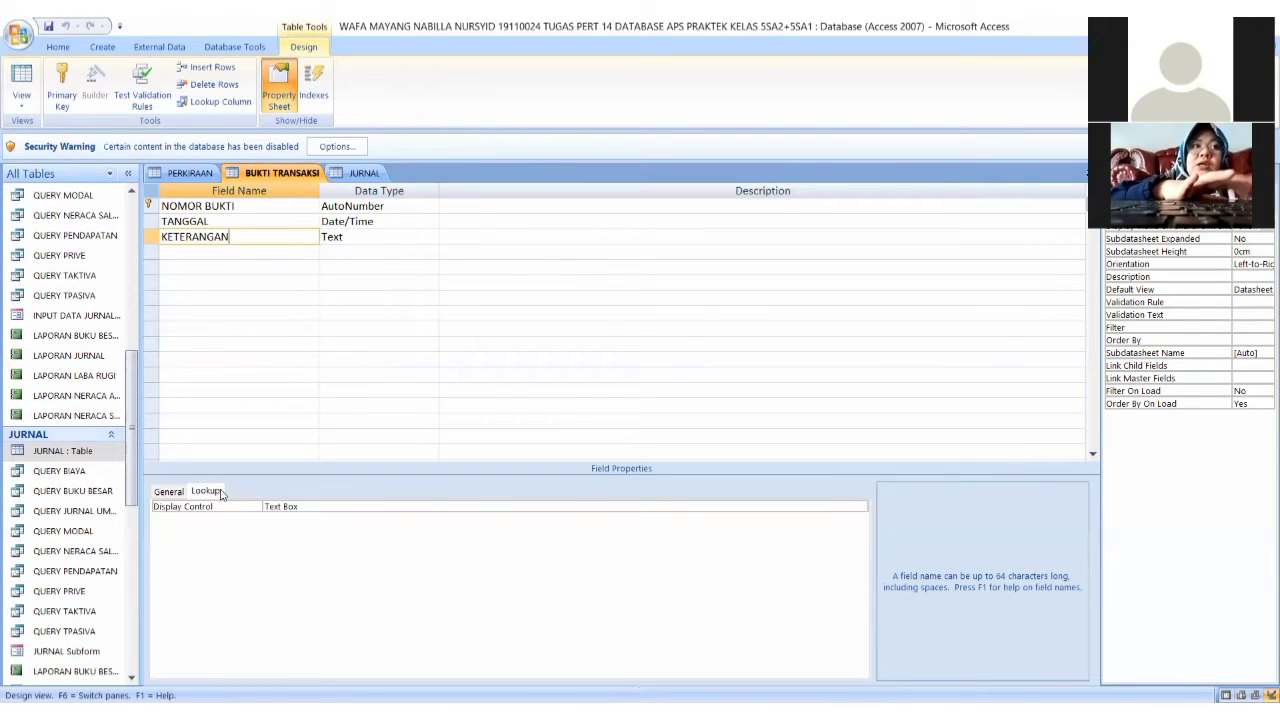
{"action": "left_click", "coordinate": [168, 491]}
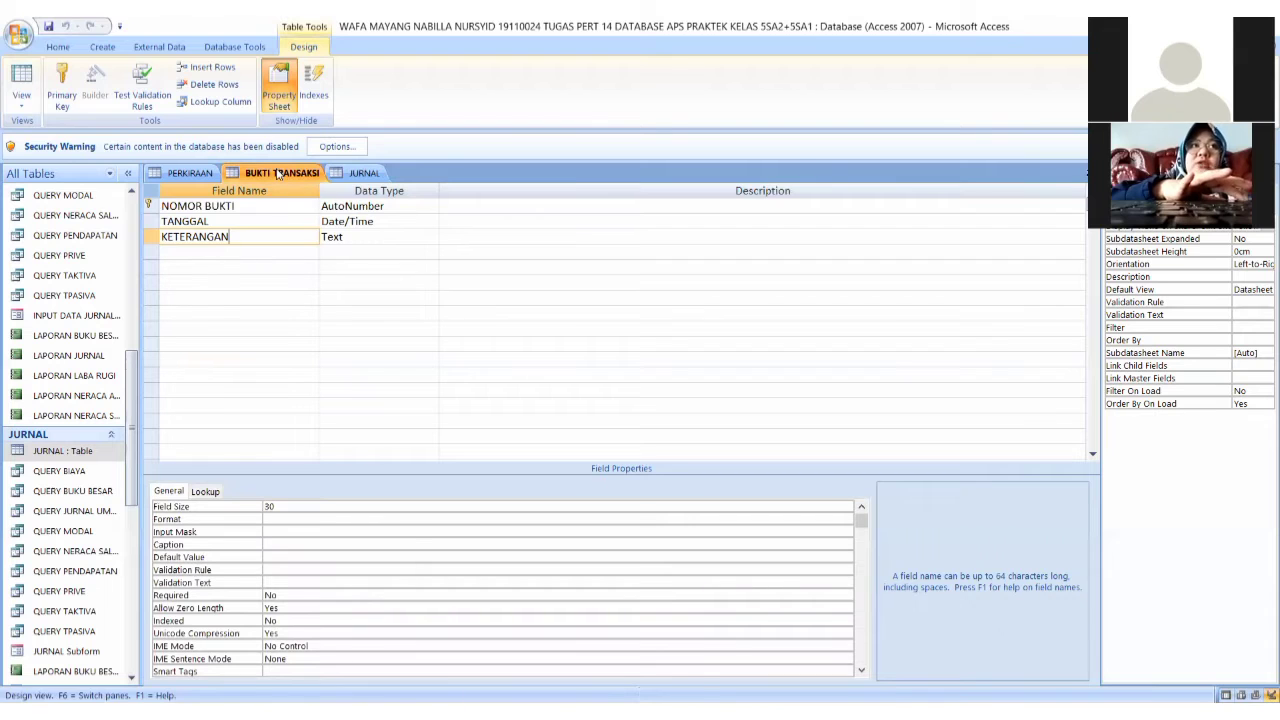
Return the BUKTI TRANSAKSI table to Datasheet View
{"action": "right_click", "coordinate": [282, 172]}
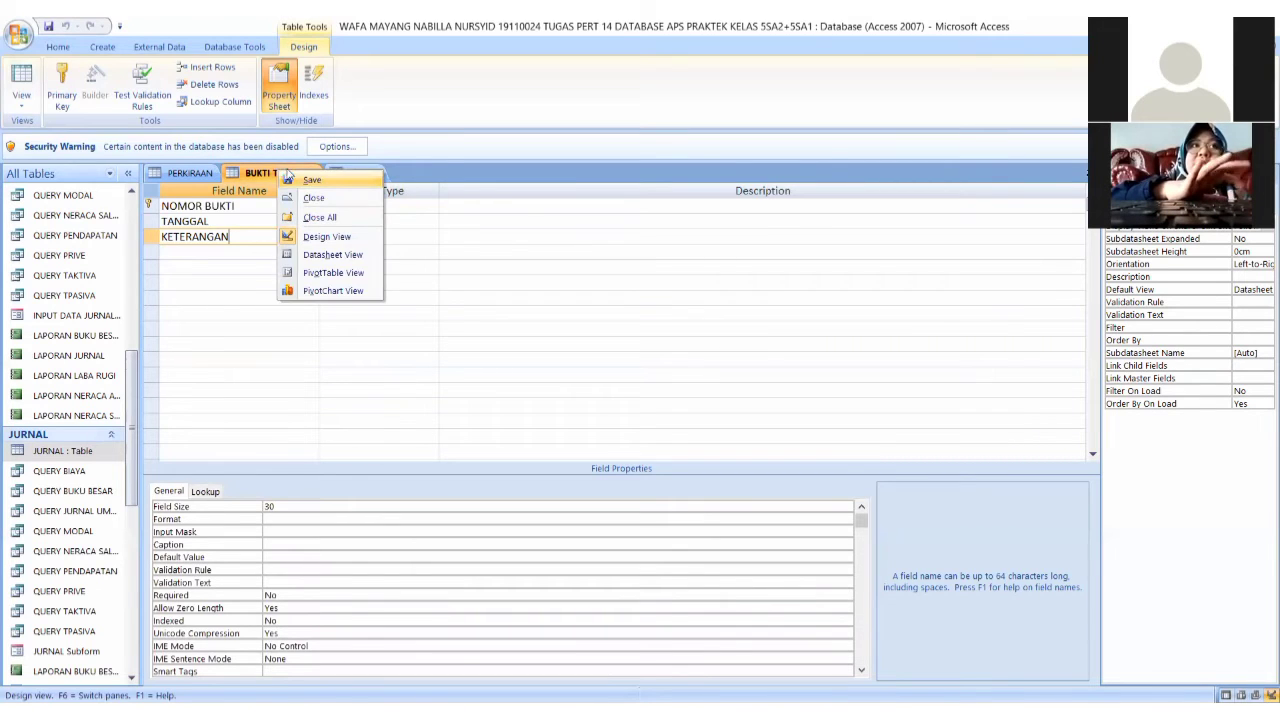
{"action": "left_click", "coordinate": [287, 175]}
{"action": "right_click", "coordinate": [288, 174]}
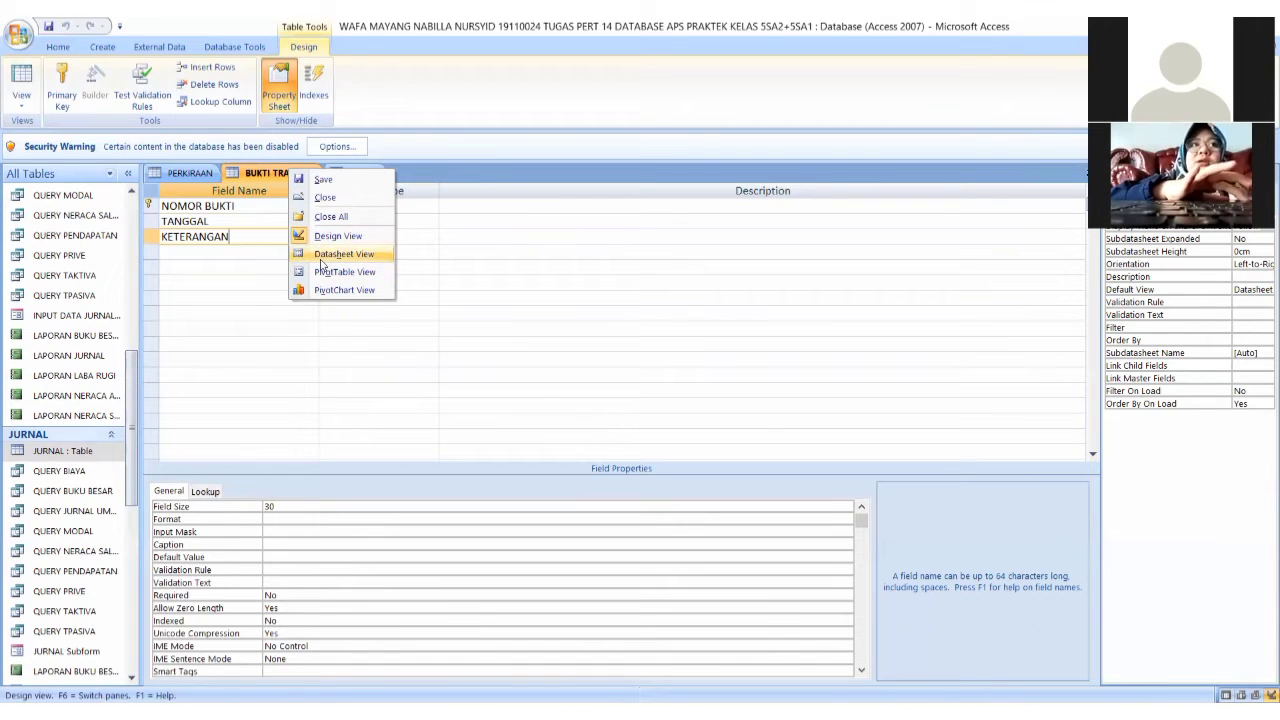
{"action": "left_click", "coordinate": [324, 256]}
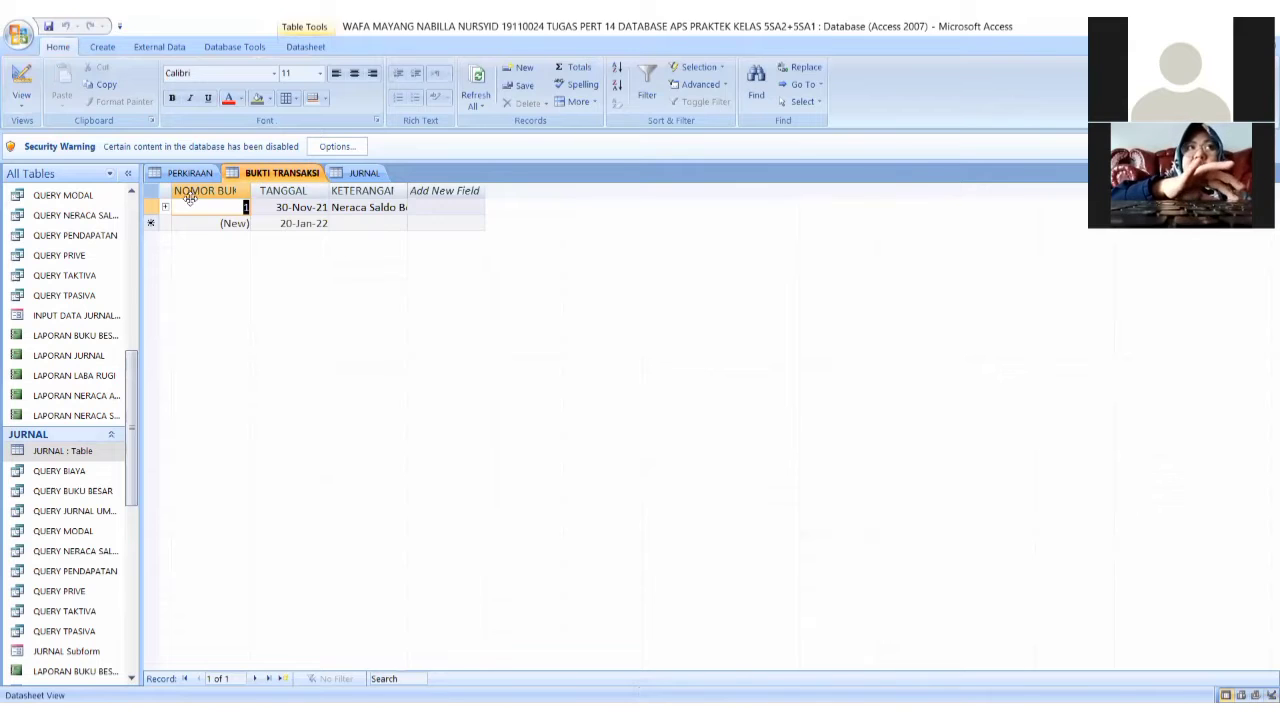
Show the JURNAL table in Design View to examine its field definitions
{"action": "left_click", "coordinate": [358, 173]}
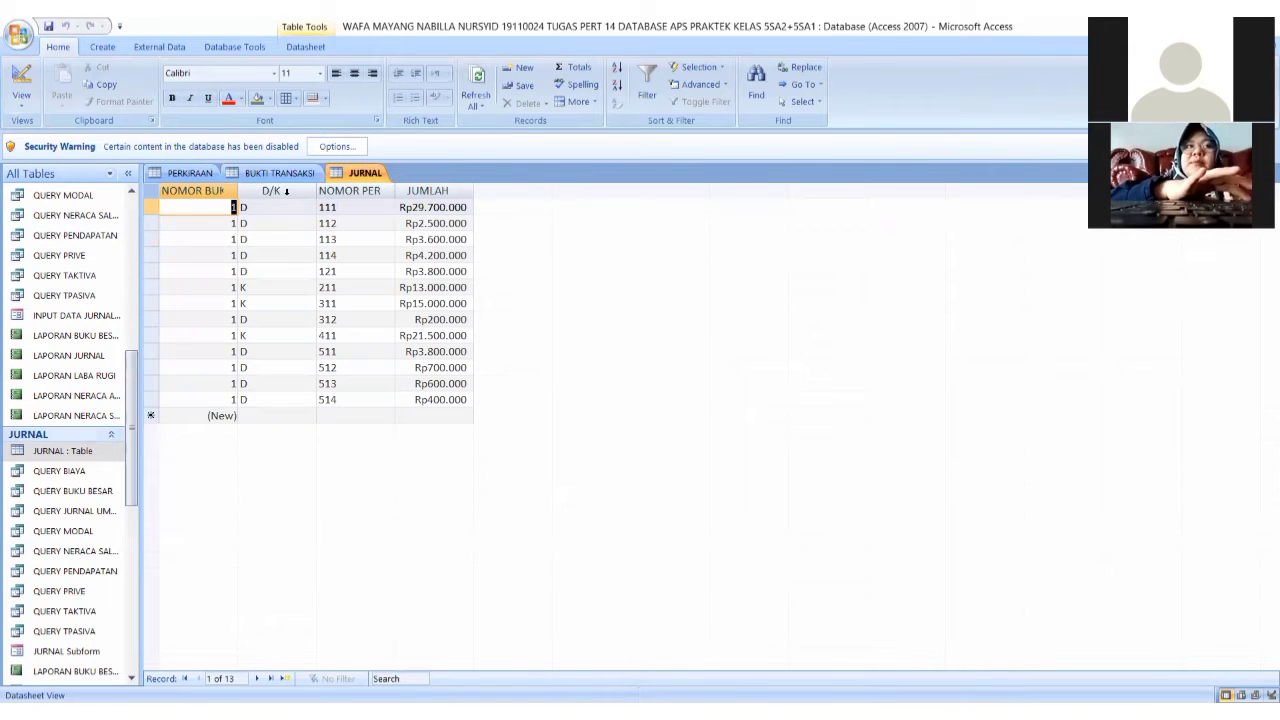
{"action": "right_click", "coordinate": [355, 172]}
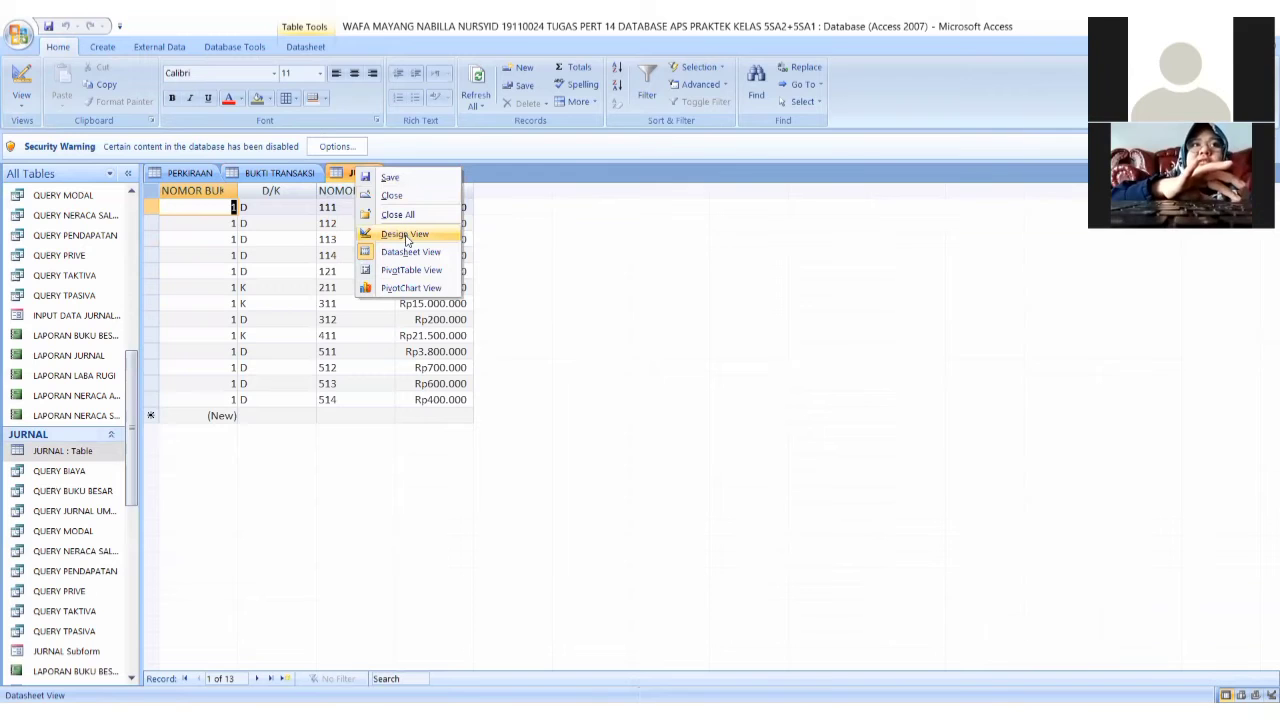
{"action": "left_click", "coordinate": [405, 234]}
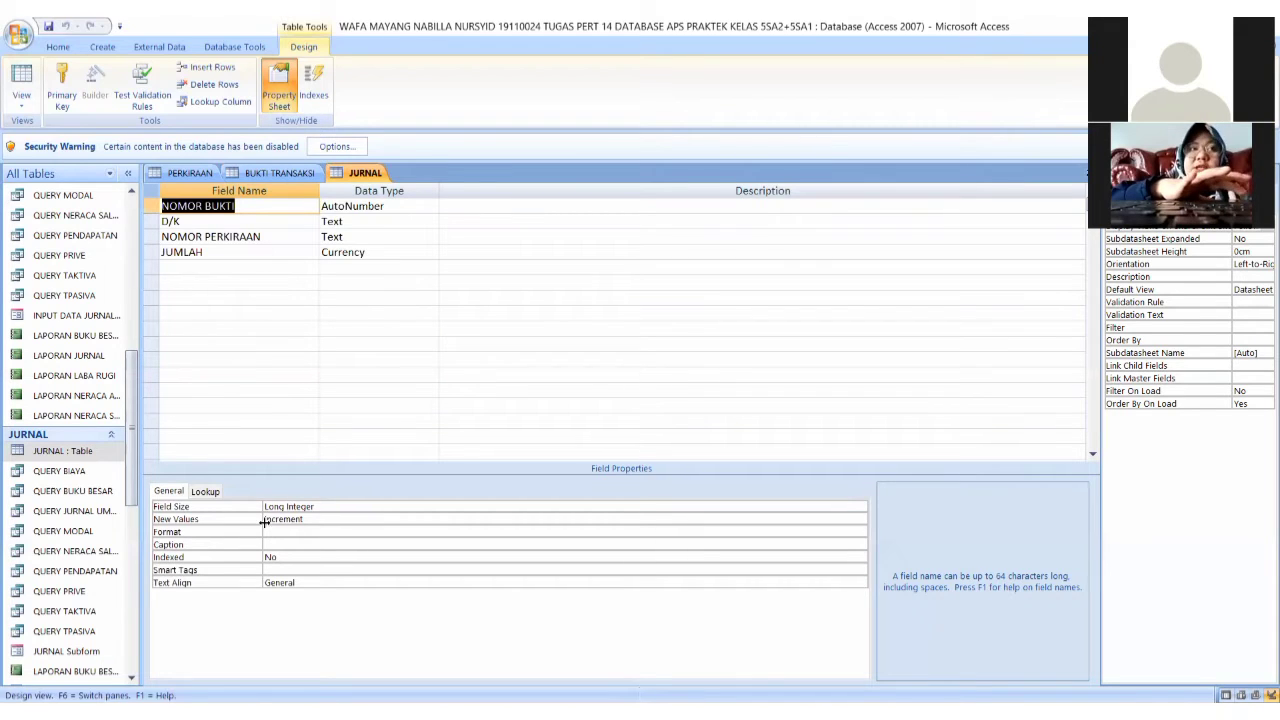
Examine the general and lookup properties of the NOMOR BUKTI and D/K fields in the JURNAL table
{"action": "left_click", "coordinate": [218, 496]}
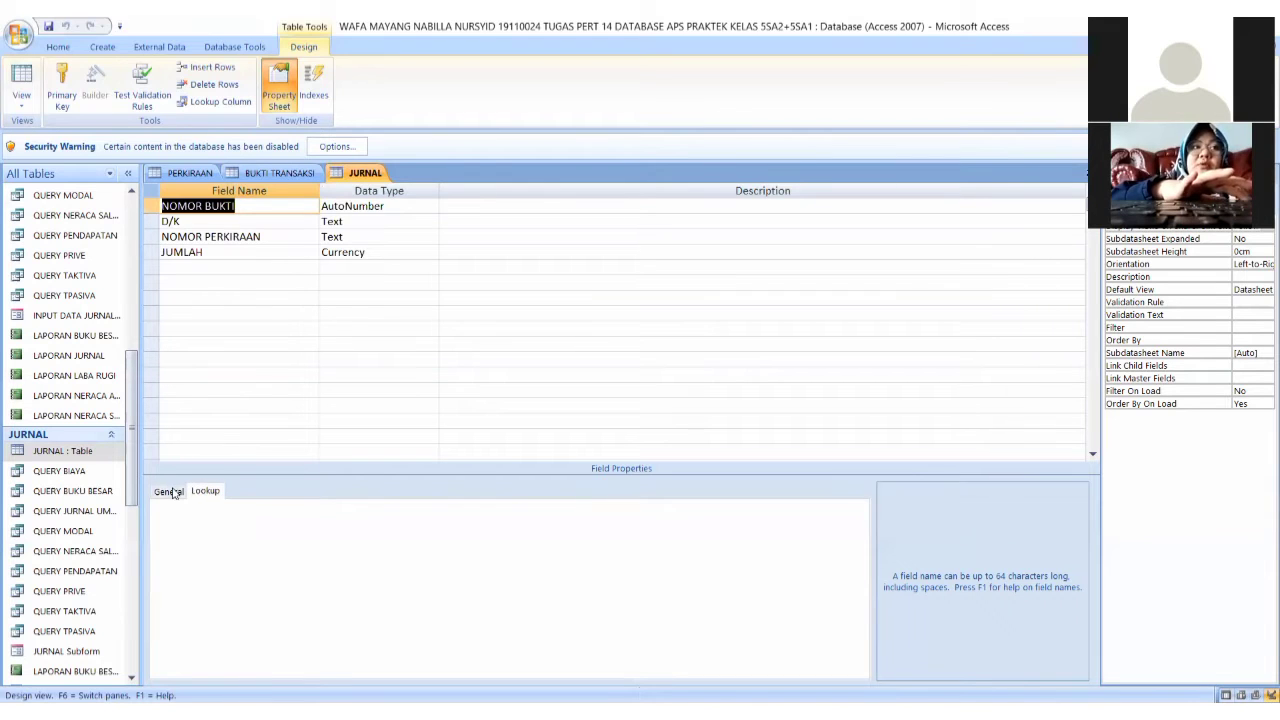
{"action": "left_click", "coordinate": [173, 493]}
{"action": "left_click", "coordinate": [286, 220]}
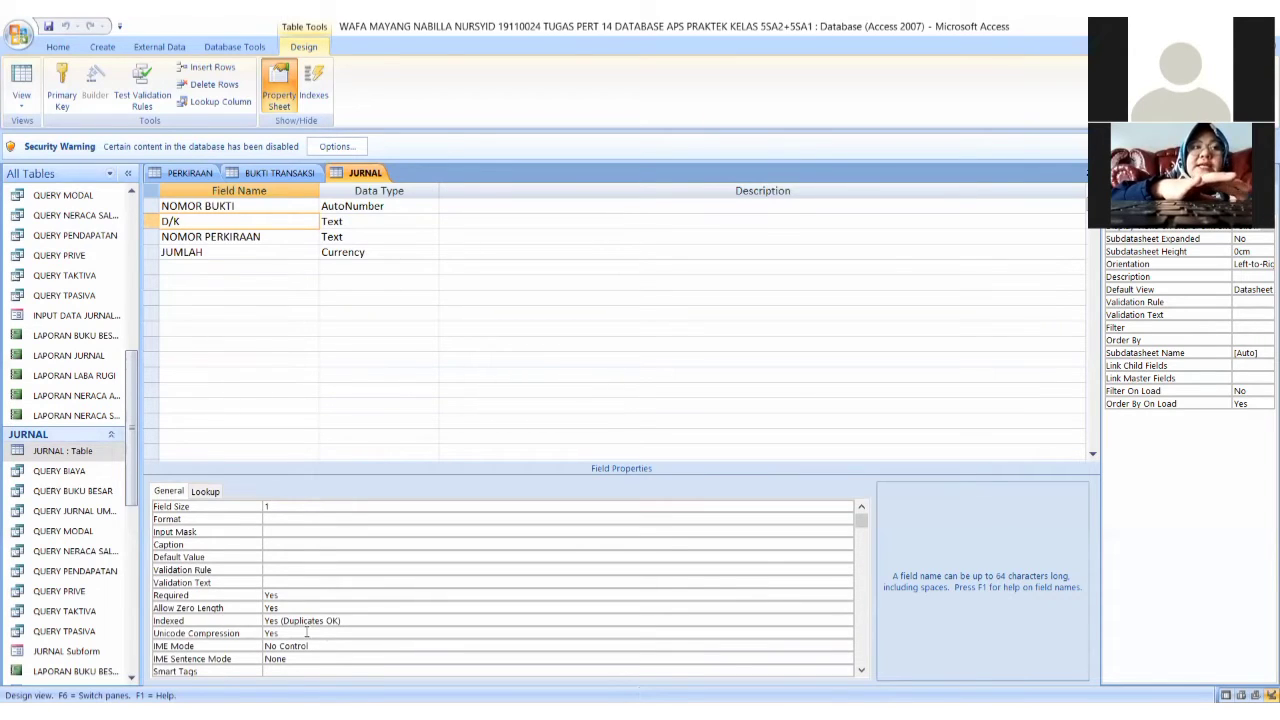
{"action": "left_click", "coordinate": [208, 493]}
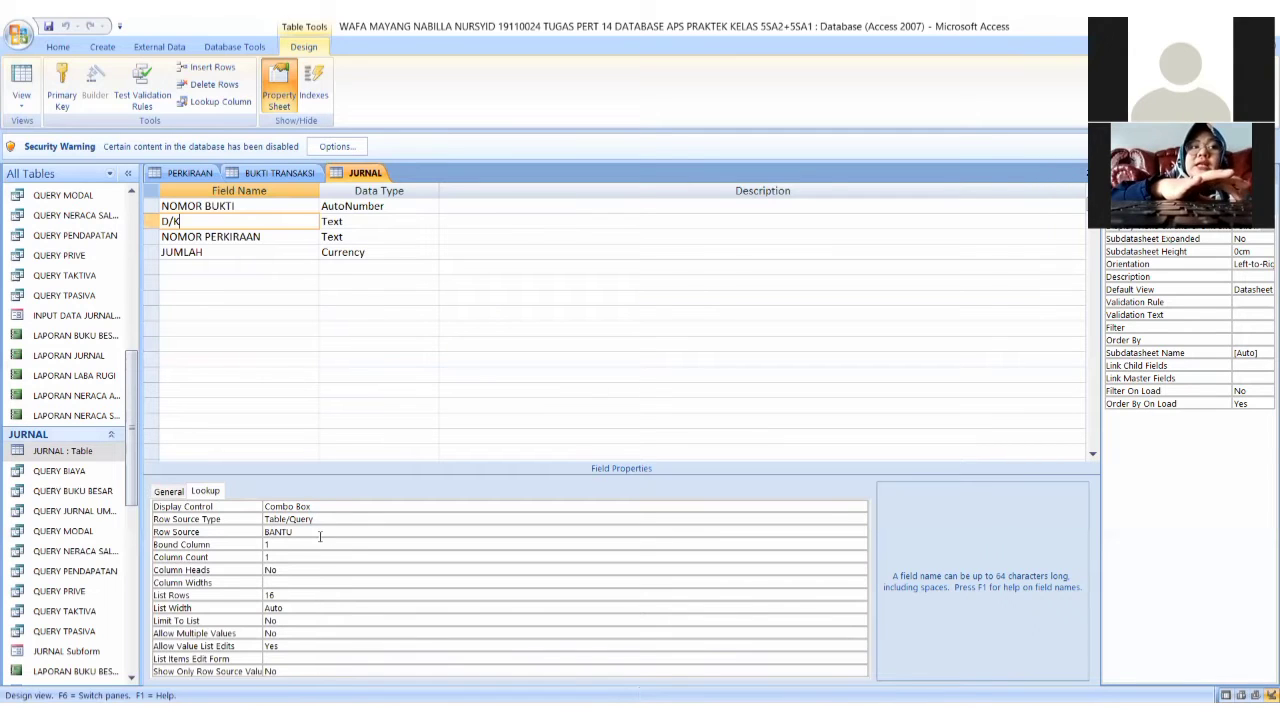
{"action": "left_click", "coordinate": [168, 491]}
Examine the general and lookup properties of the NOMOR PERKIRAAN field, including its display control and row source
{"action": "left_click", "coordinate": [285, 236]}
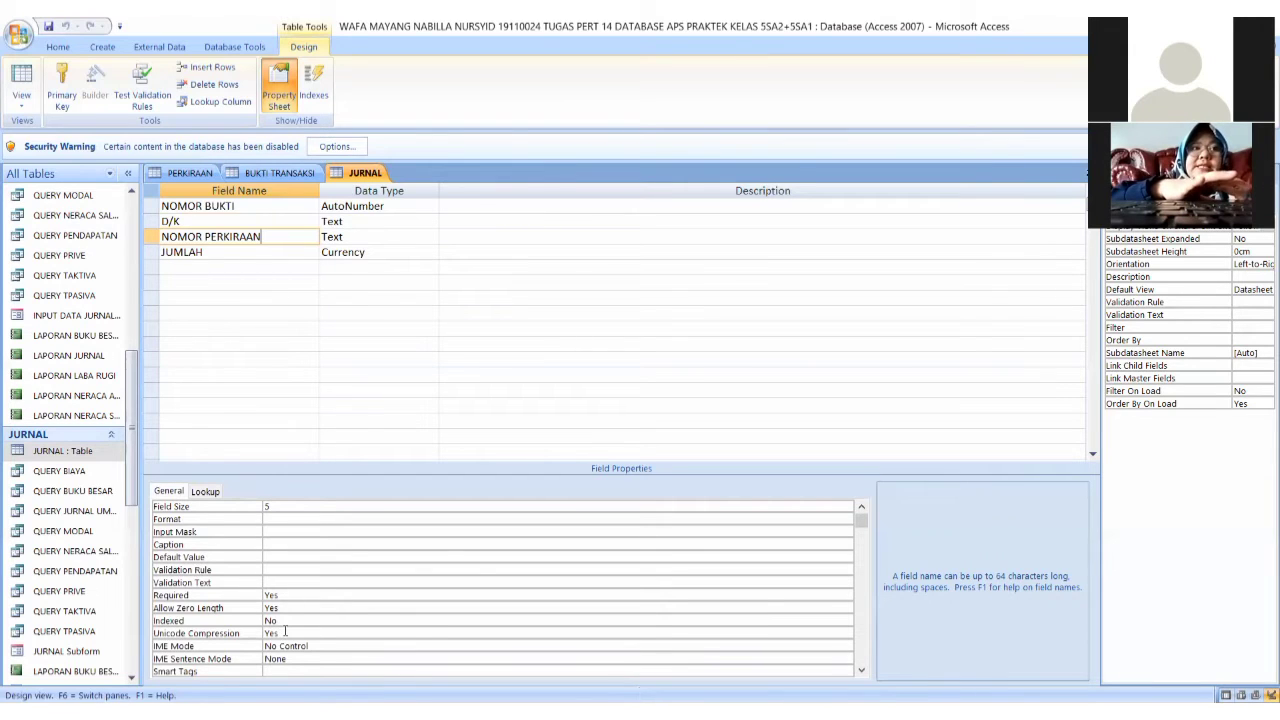
{"action": "left_click", "coordinate": [205, 491]}
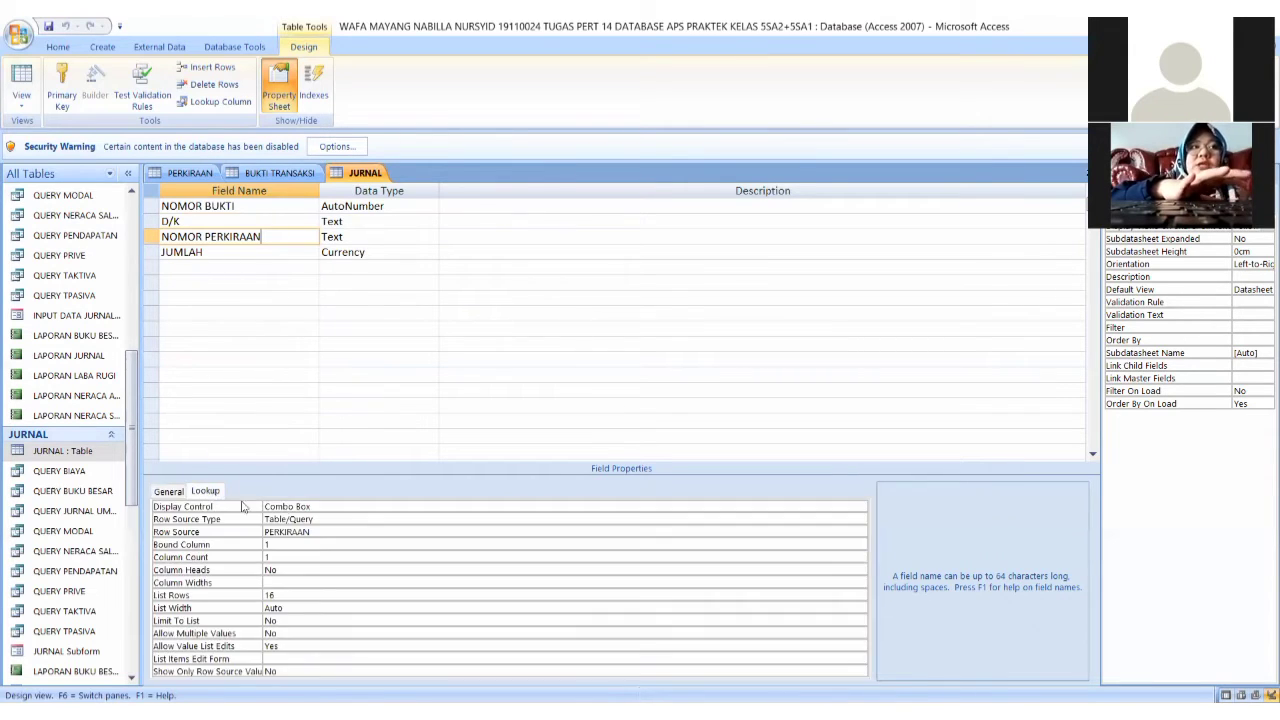
{"action": "left_click", "coordinate": [337, 508]}
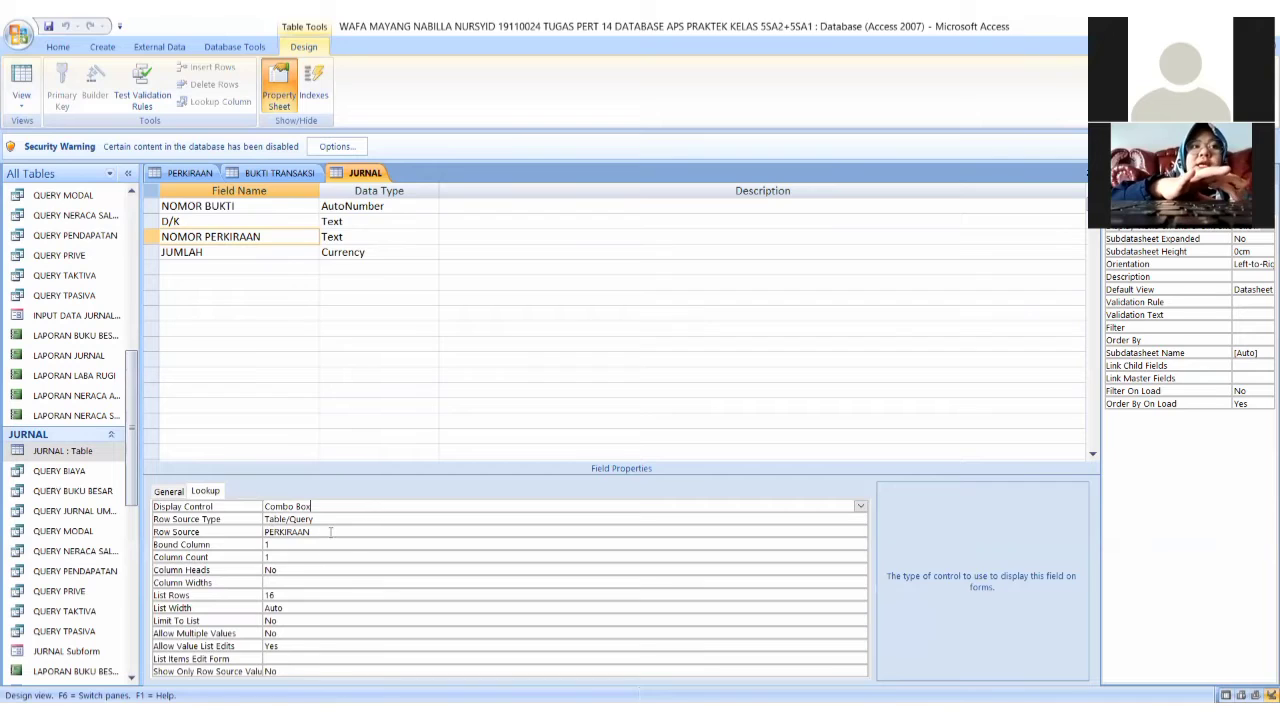
{"action": "left_click", "coordinate": [330, 532]}
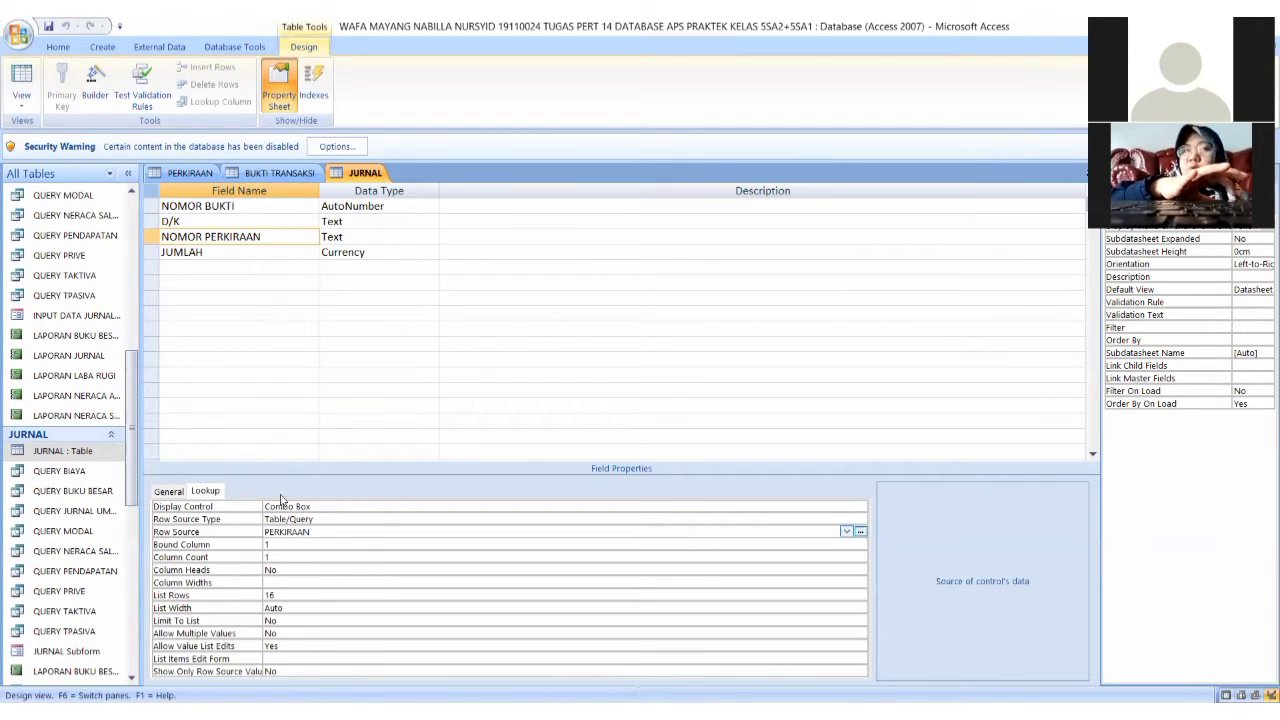
{"action": "left_click", "coordinate": [178, 491]}
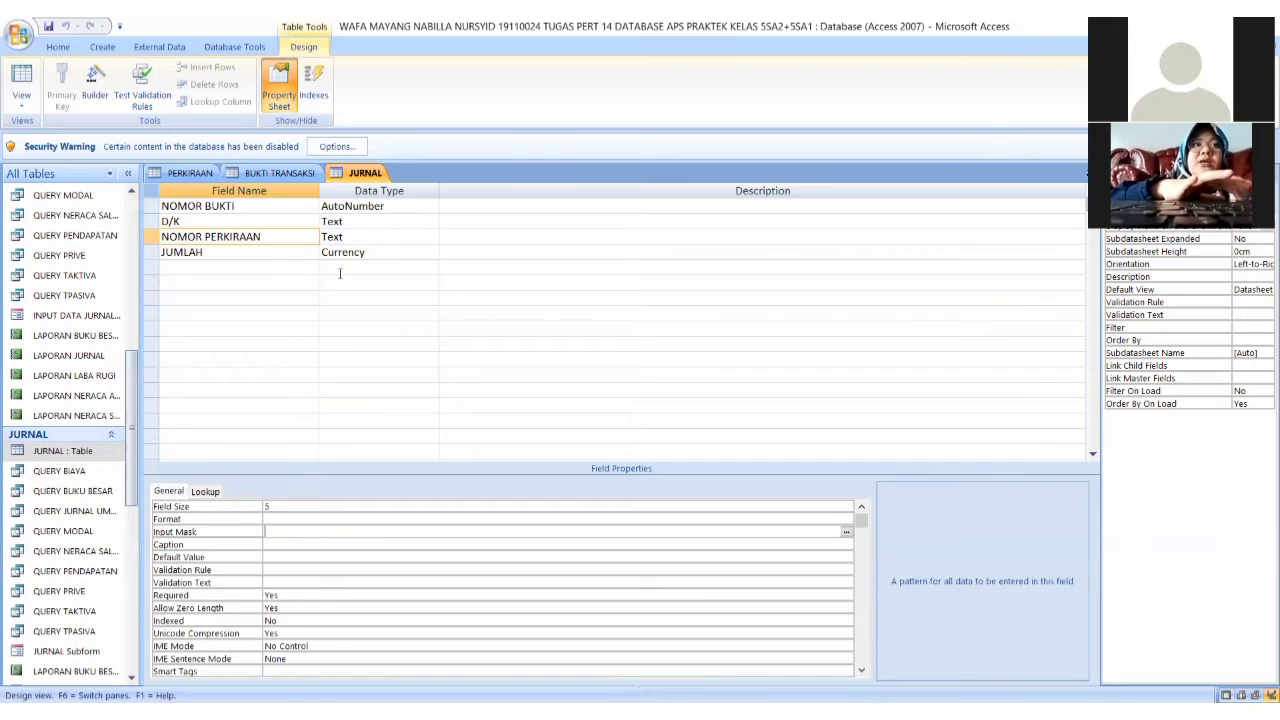
Set the JUMLAH field's format to Currency and check its lookup properties
{"action": "left_click", "coordinate": [284, 255]}
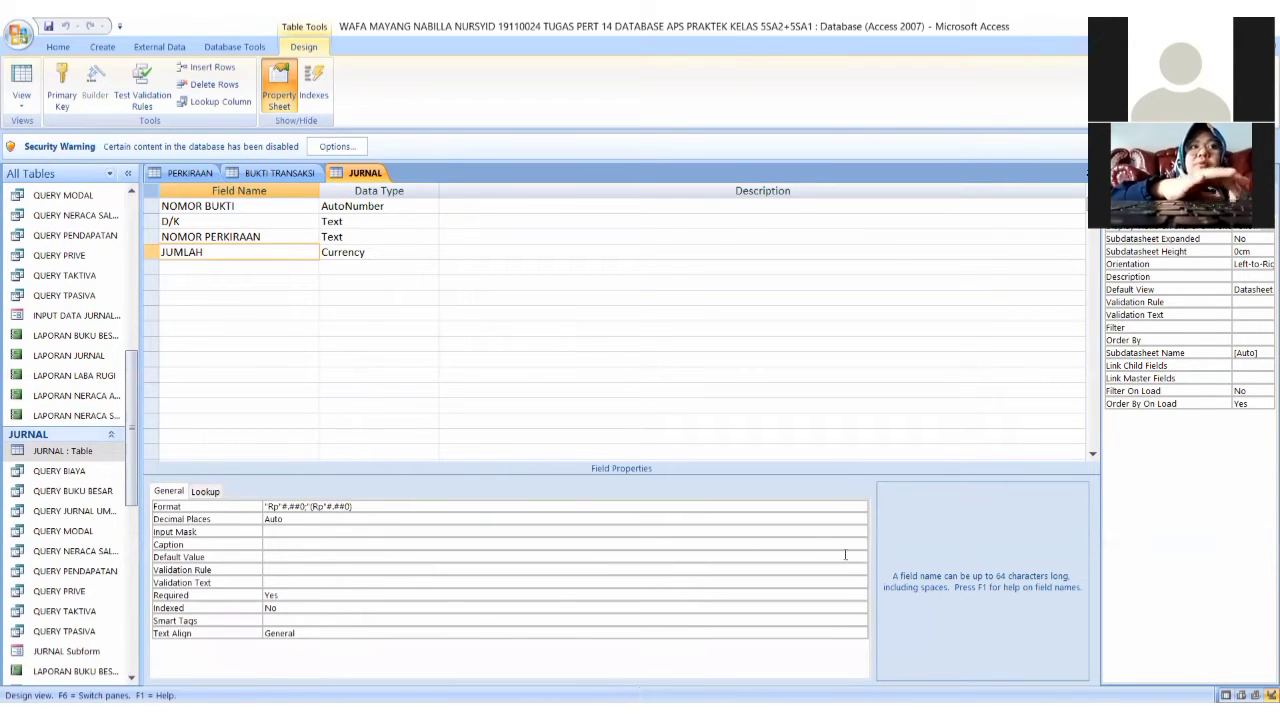
{"action": "left_click", "coordinate": [841, 507]}
{"action": "left_click", "coordinate": [860, 506]}
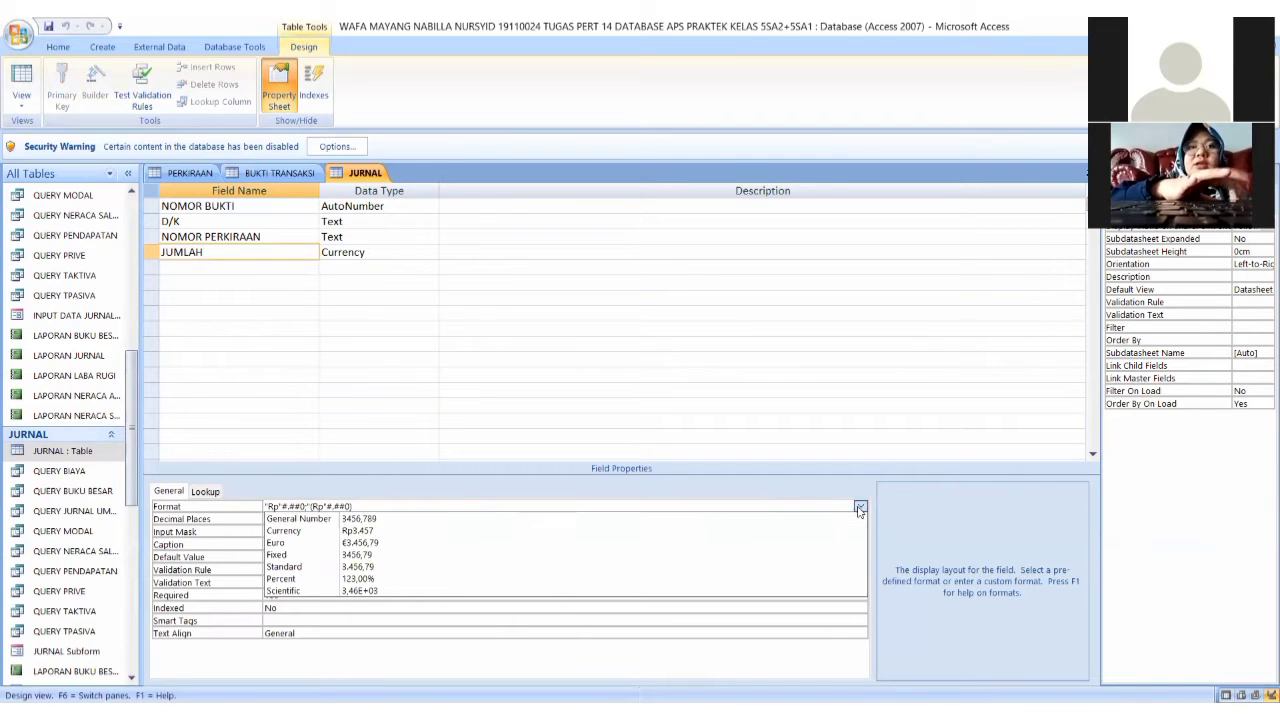
{"action": "left_click", "coordinate": [428, 531]}
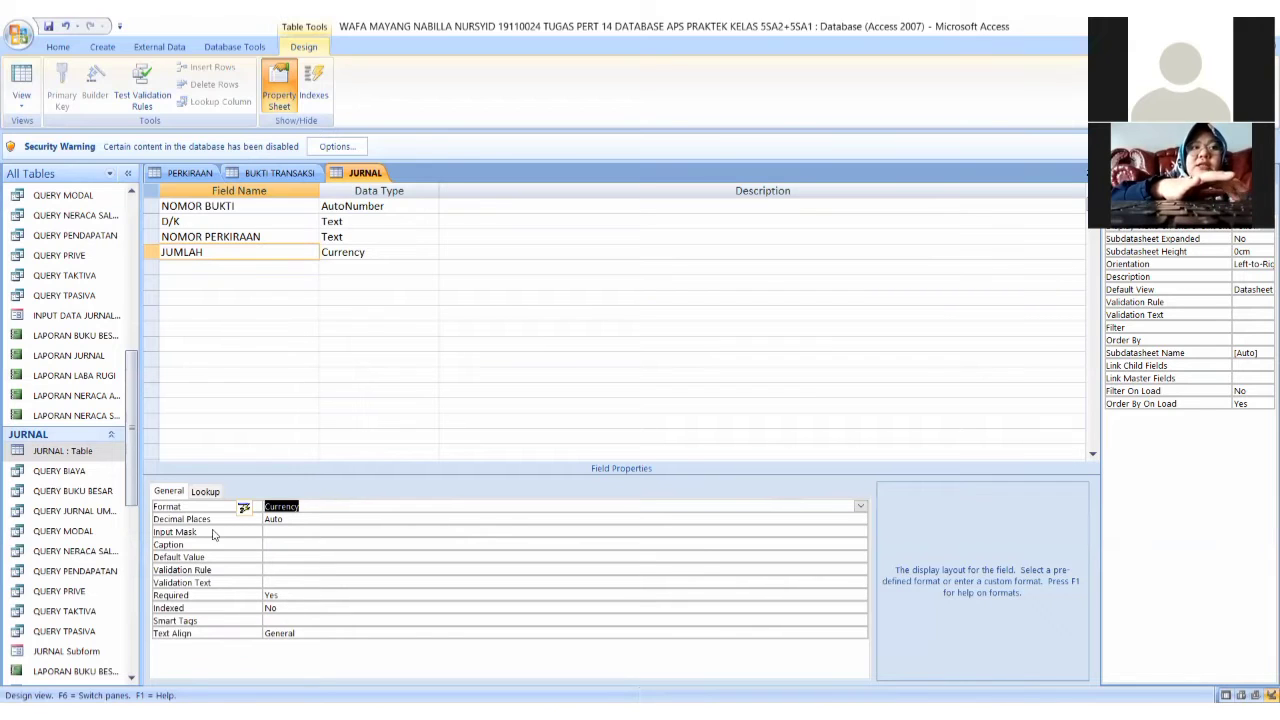
{"action": "left_click", "coordinate": [205, 492]}
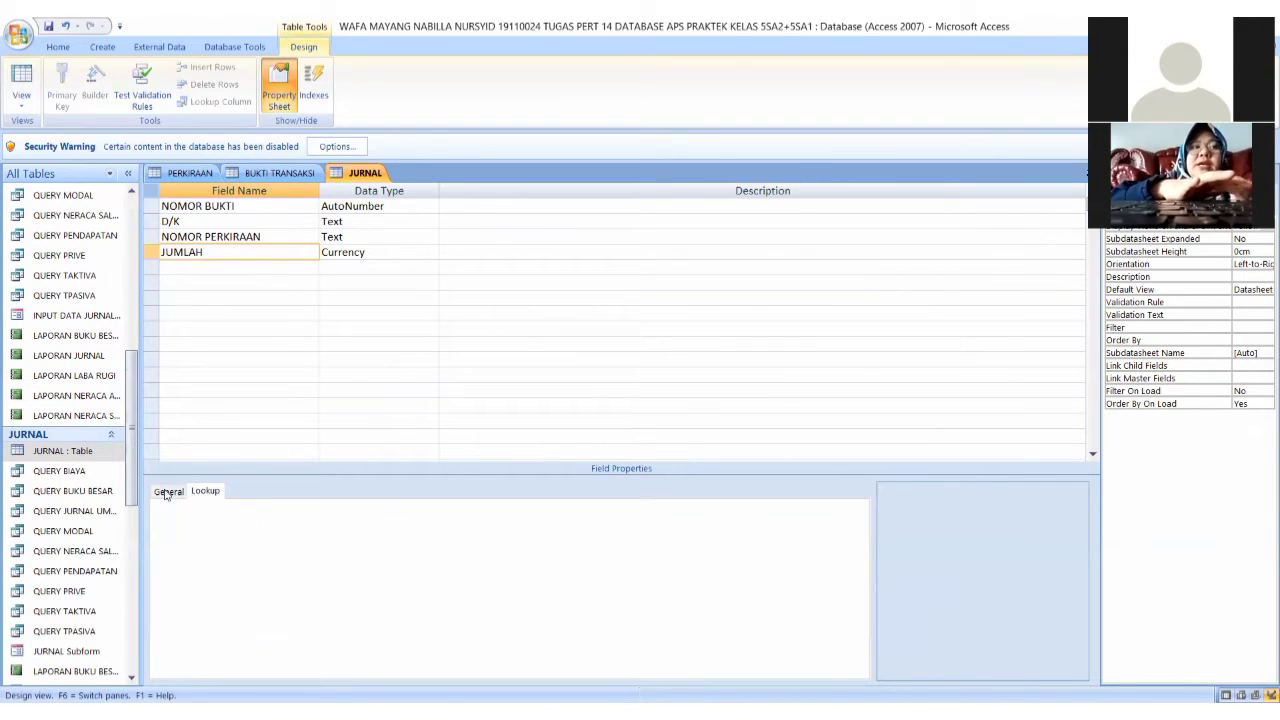
{"action": "left_click", "coordinate": [167, 491]}
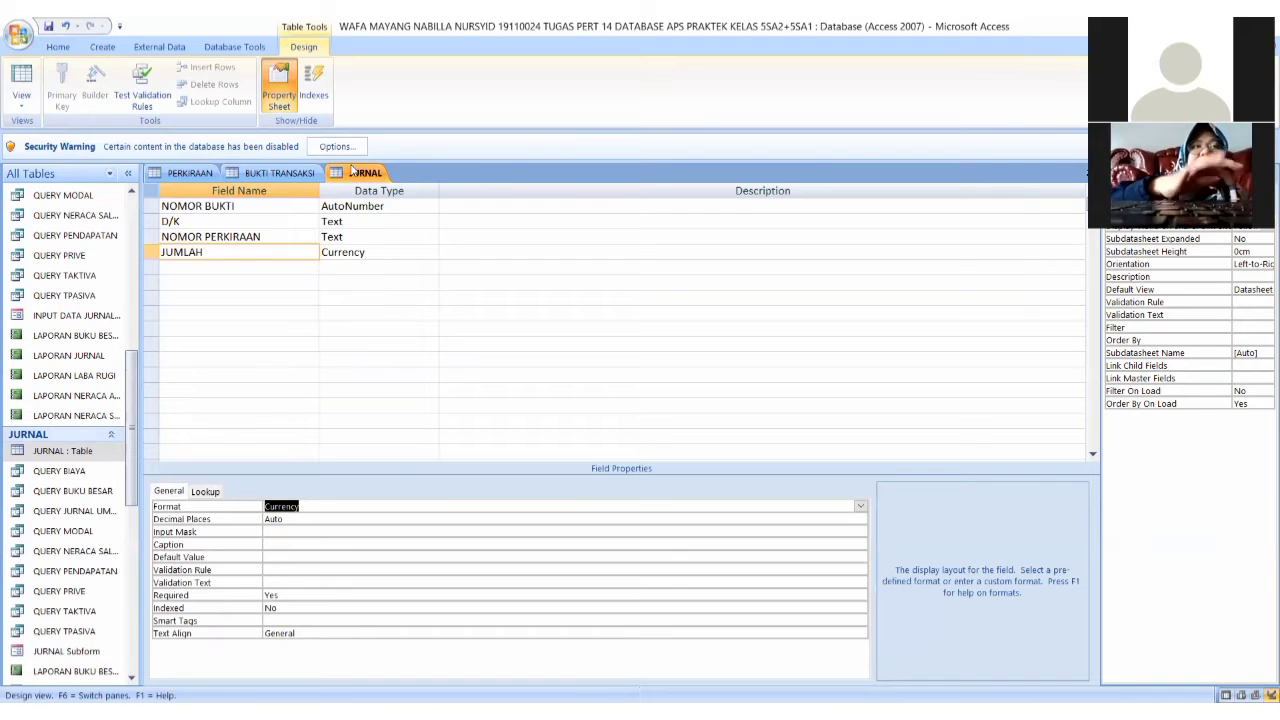
Save the JURNAL table's design and return the table to Datasheet View
{"action": "right_click", "coordinate": [351, 170]}
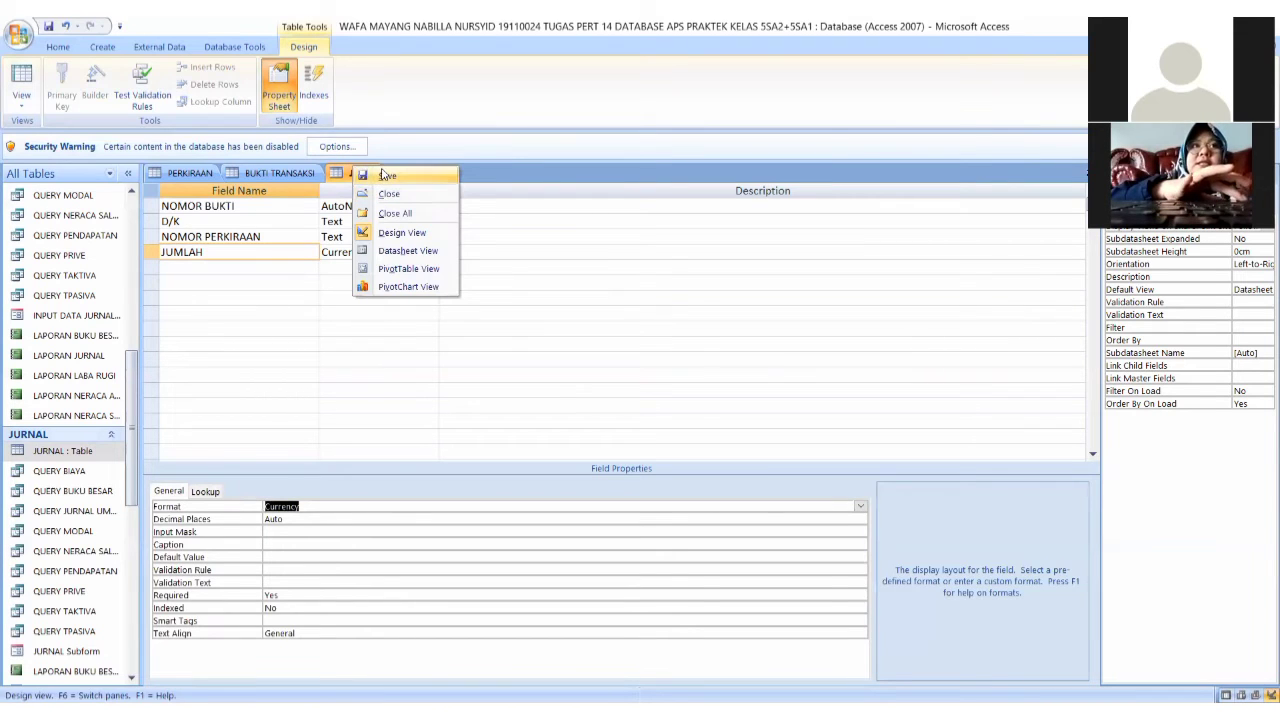
{"action": "left_click", "coordinate": [385, 175]}
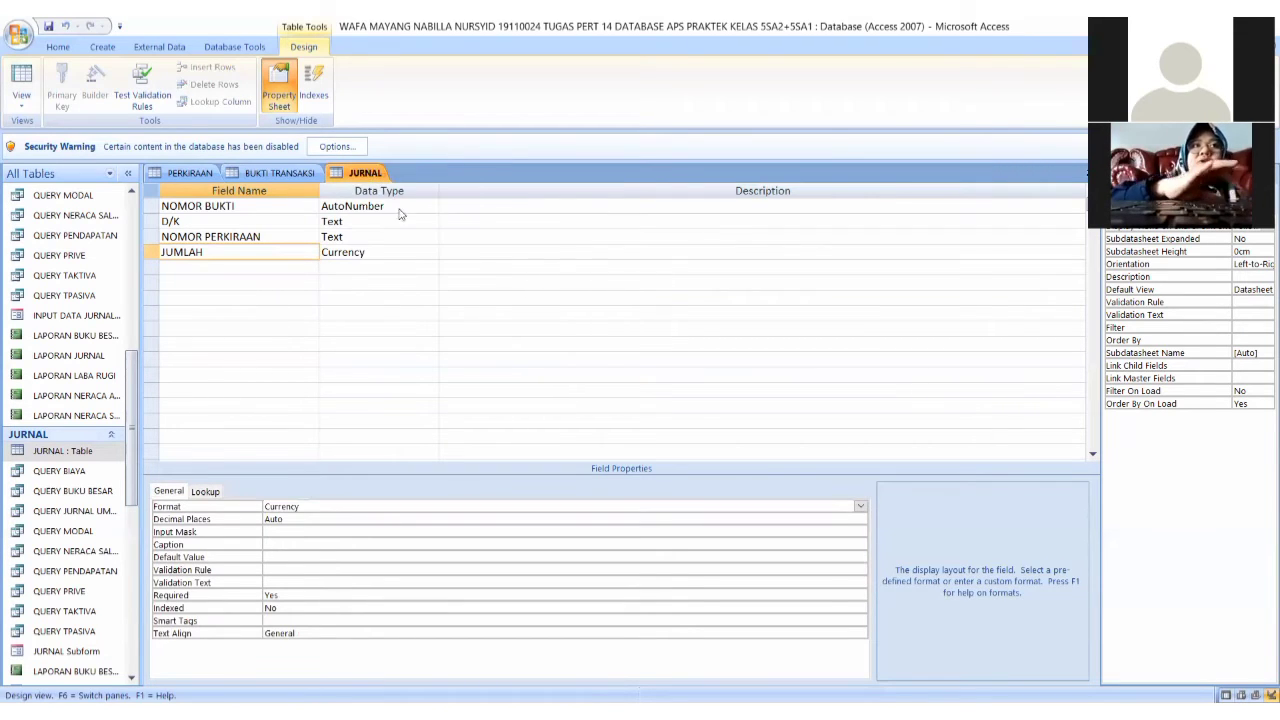
{"action": "right_click", "coordinate": [370, 172]}
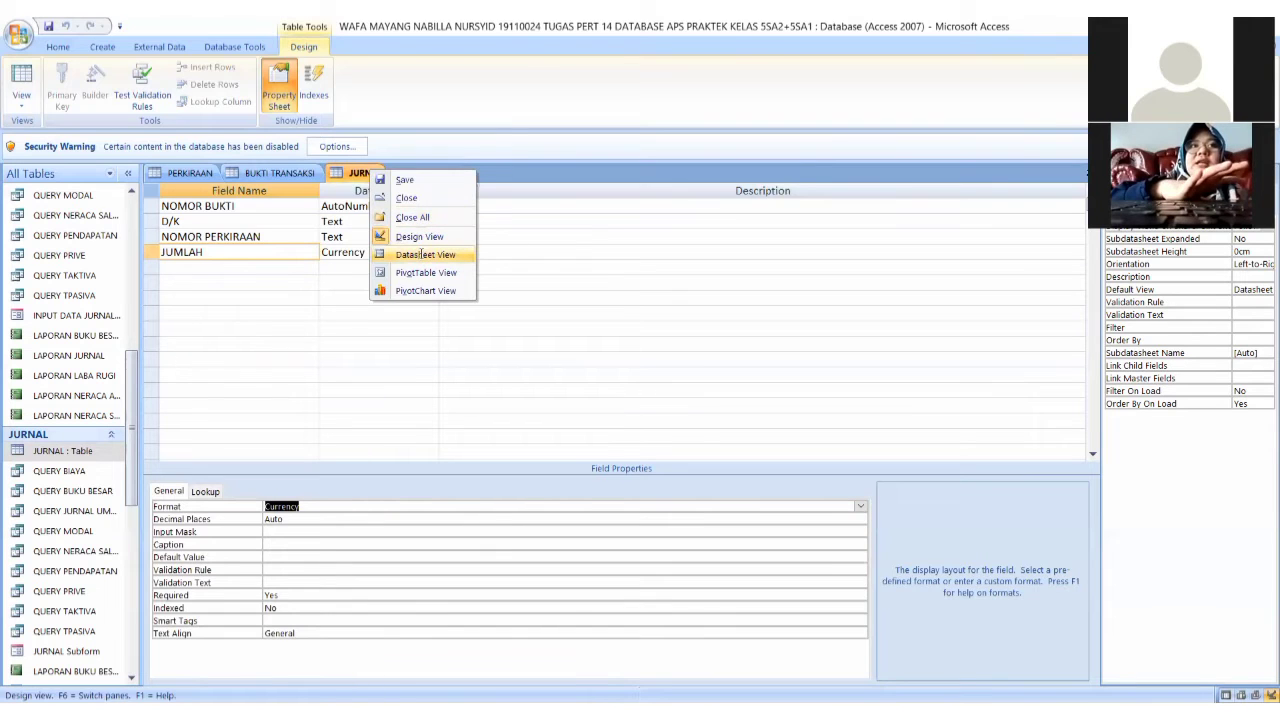
{"action": "left_click", "coordinate": [421, 256]}
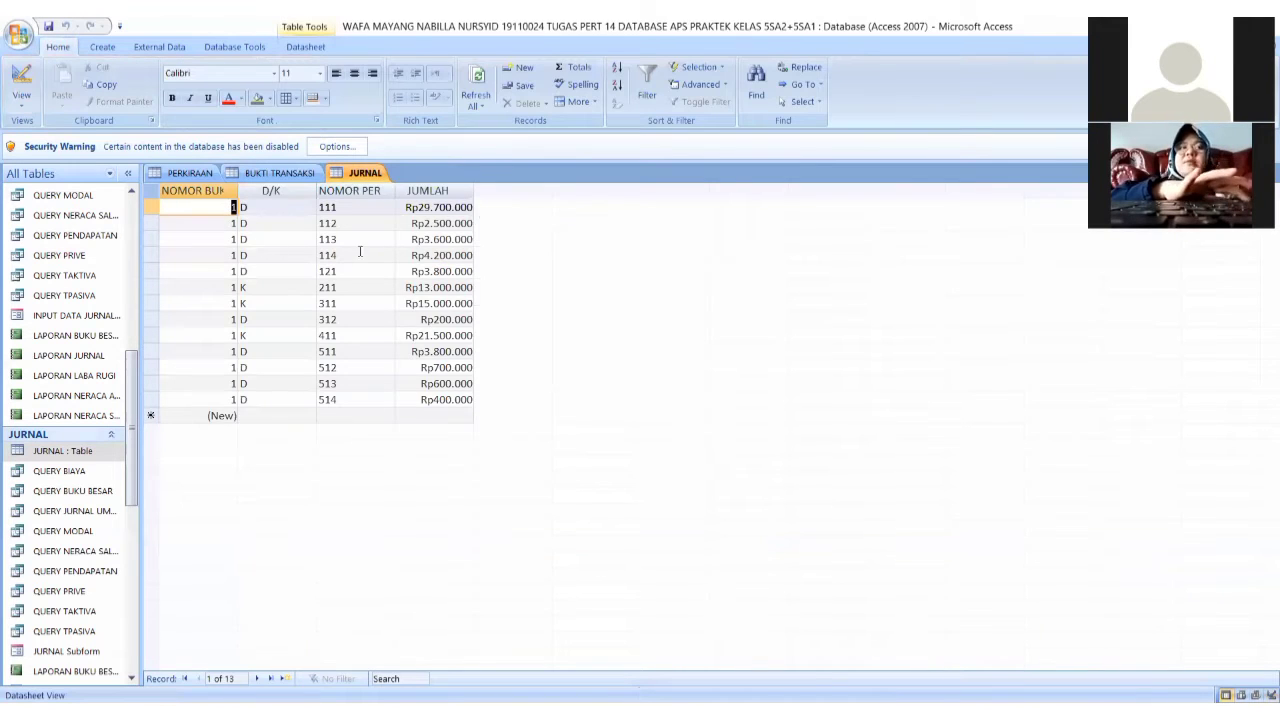
Close all open tables and display the Relationships diagram to examine how the database tables are linked
{"action": "right_click", "coordinate": [377, 175]}
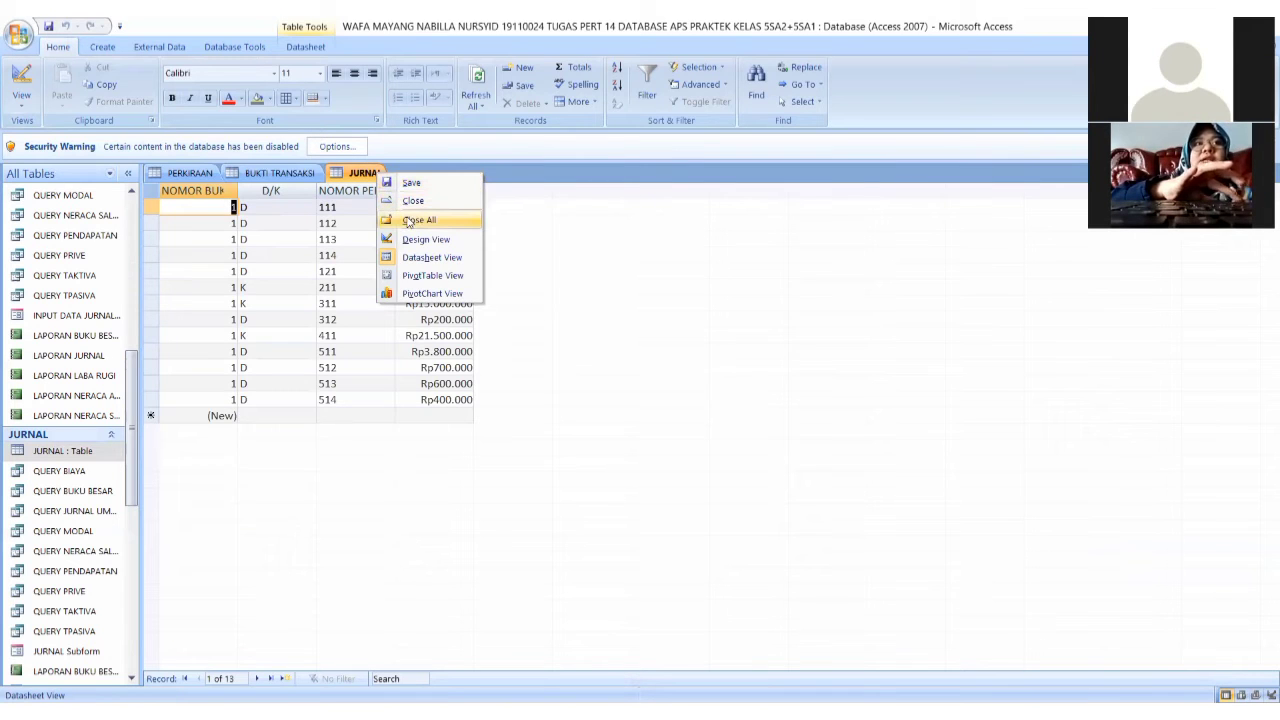
{"action": "left_click", "coordinate": [407, 220]}
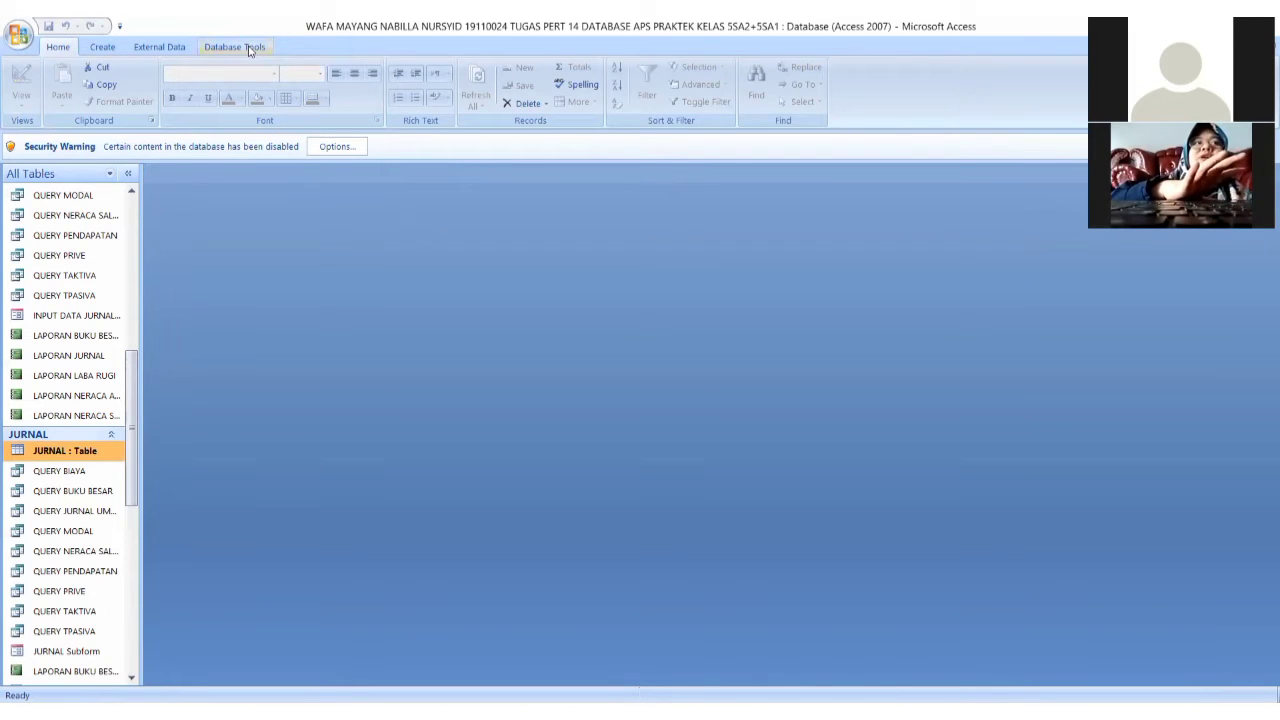
{"action": "scroll", "coordinate": [137, 224], "scroll_direction": "up", "scroll_amount": 10}
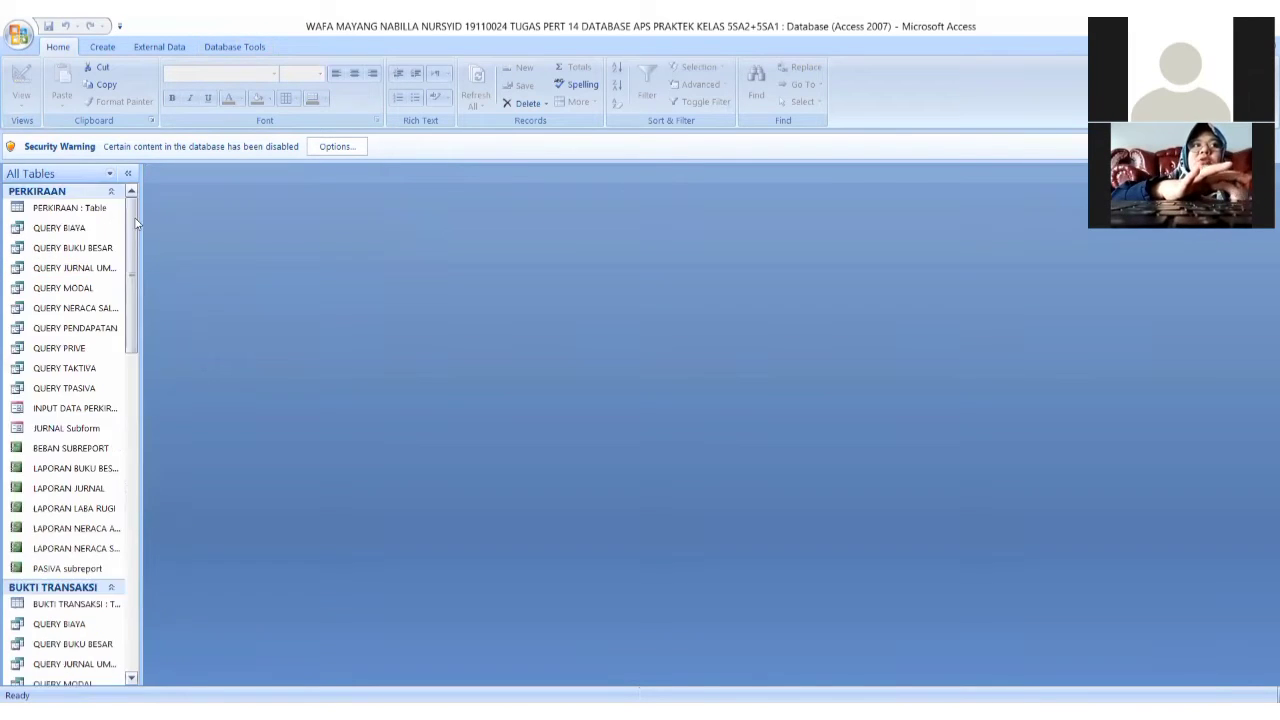
{"action": "left_click", "coordinate": [251, 50]}
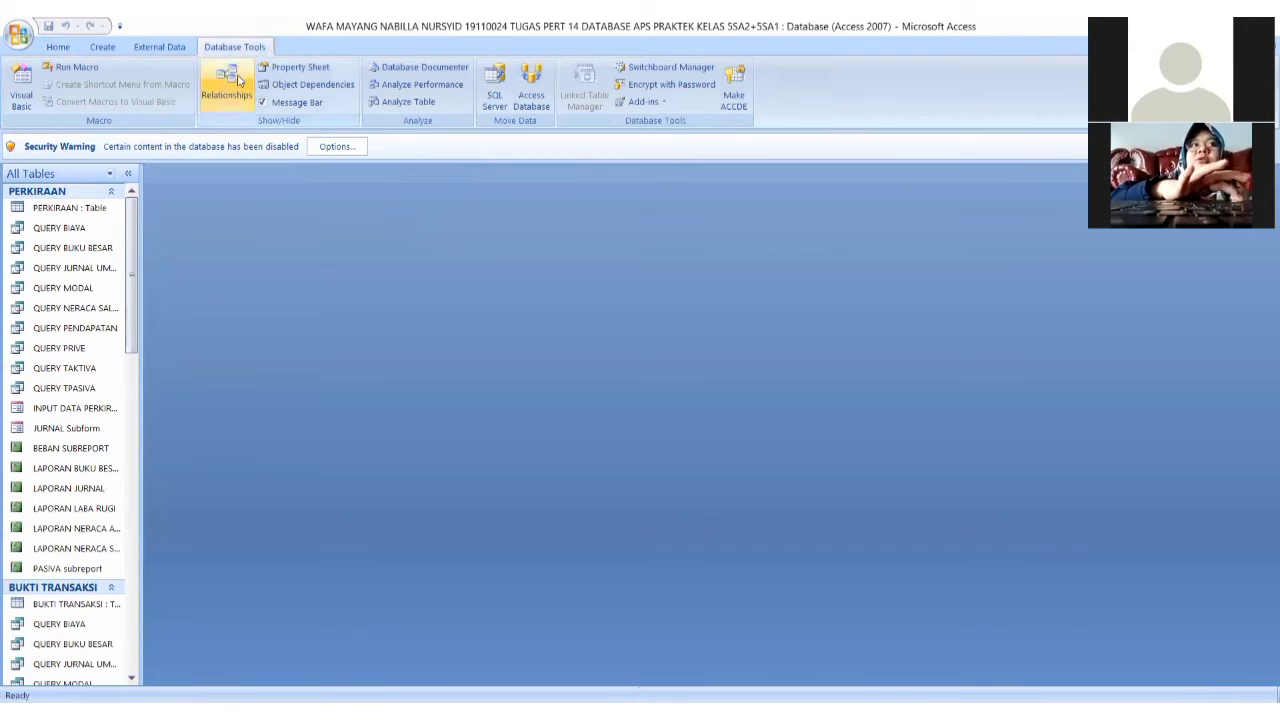
{"action": "left_click", "coordinate": [227, 82]}
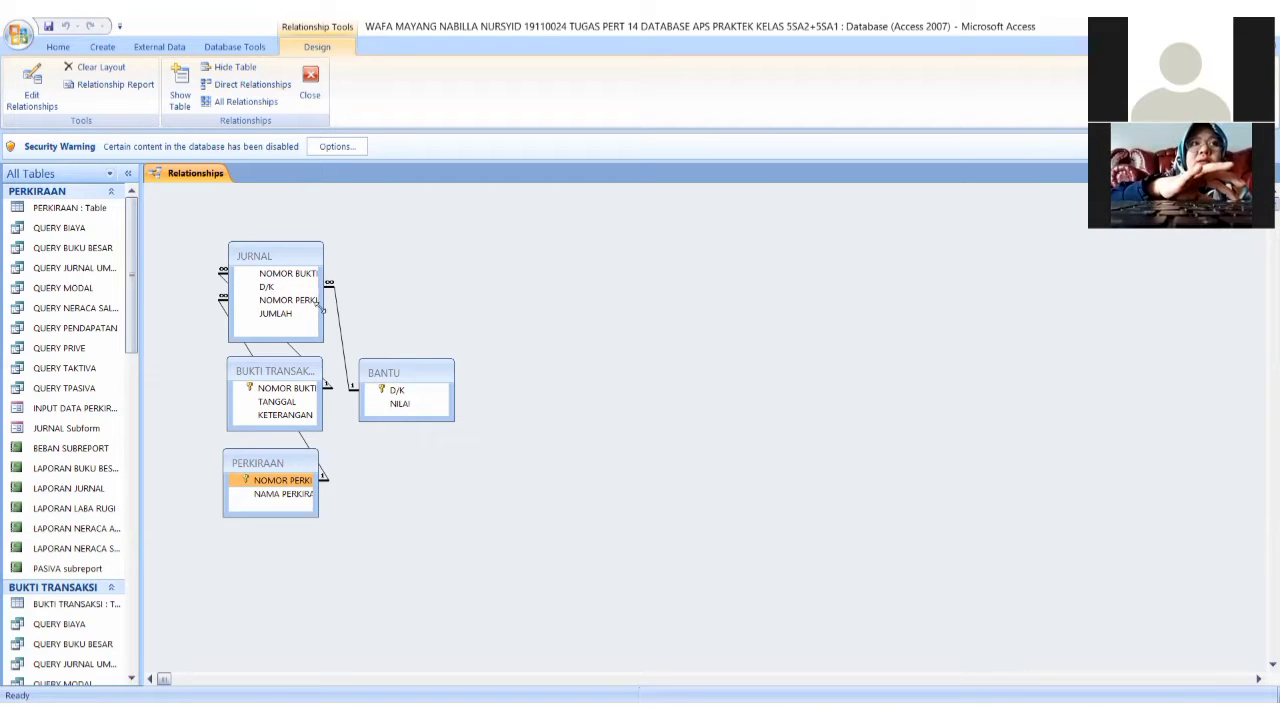
{"action": "left_click", "coordinate": [302, 403]}
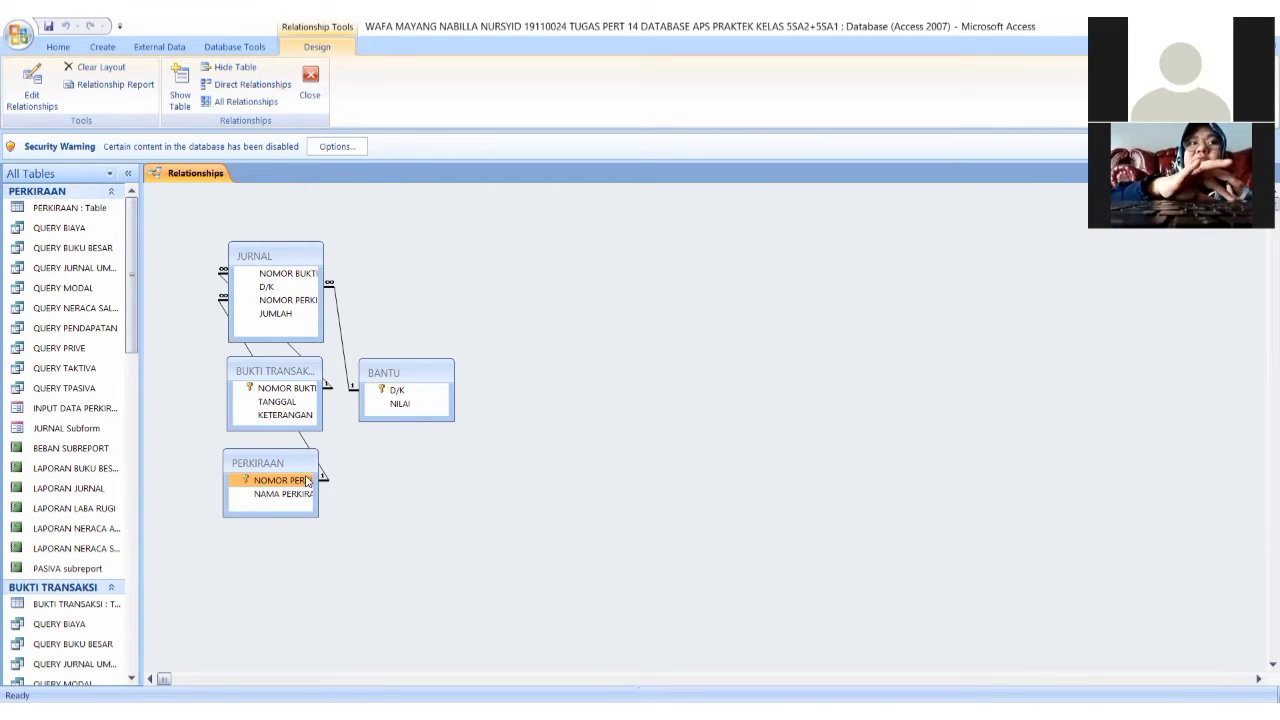
Close the Relationships diagram
{"action": "right_click", "coordinate": [203, 179]}
{"action": "key", "text": "Escape"}
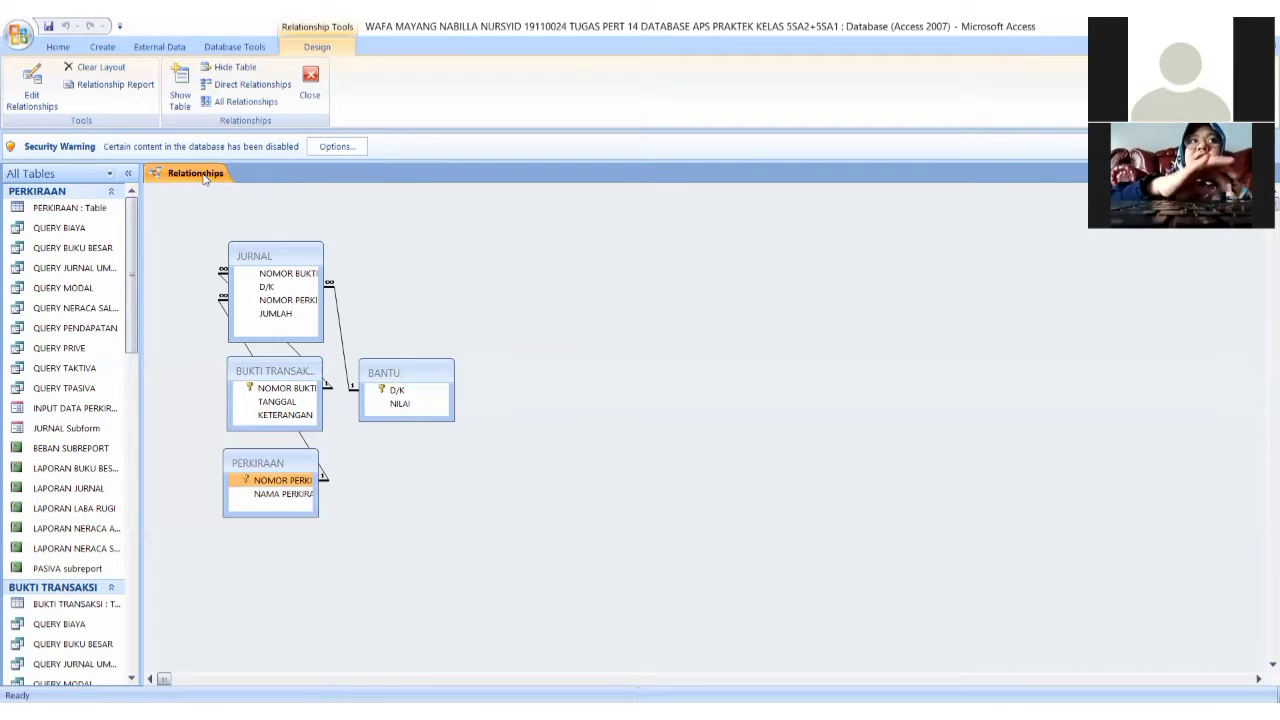
{"action": "right_click", "coordinate": [204, 178]}
{"action": "left_click", "coordinate": [232, 204]}
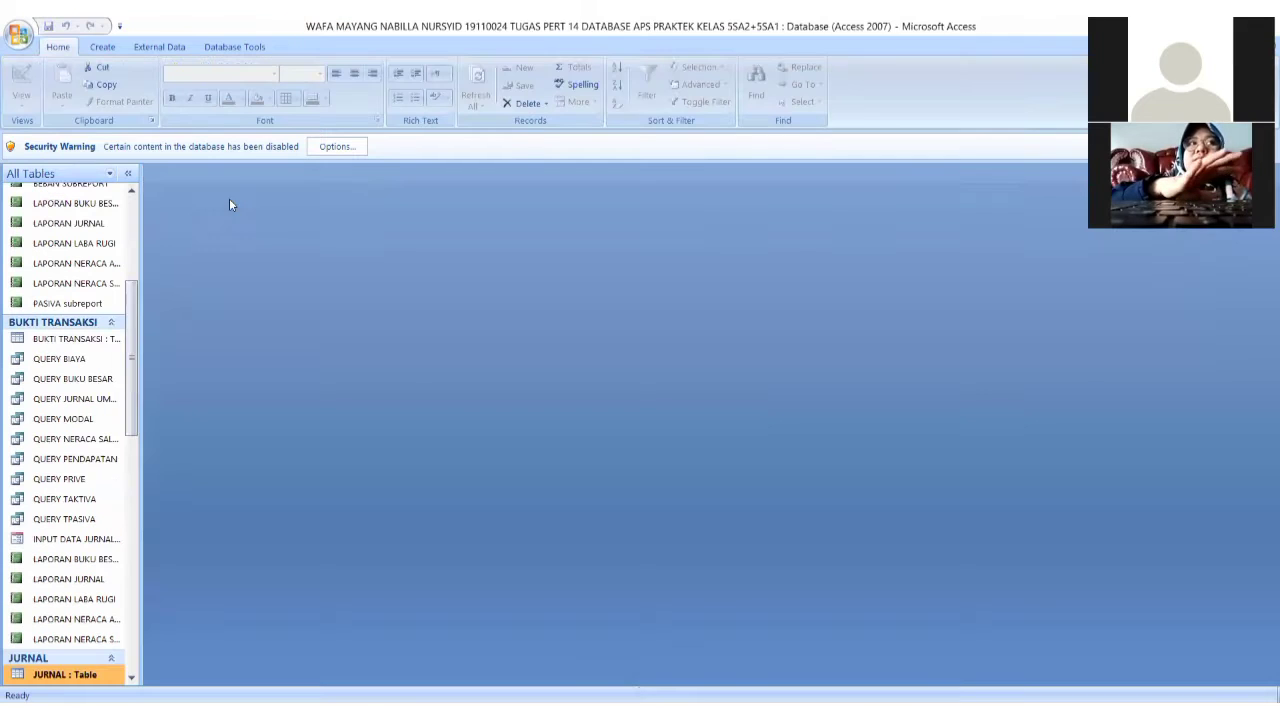
Open the PERKIRAAN table in Datasheet View to review its account list
{"action": "scroll", "coordinate": [135, 223], "scroll_direction": "up", "scroll_amount": 5}
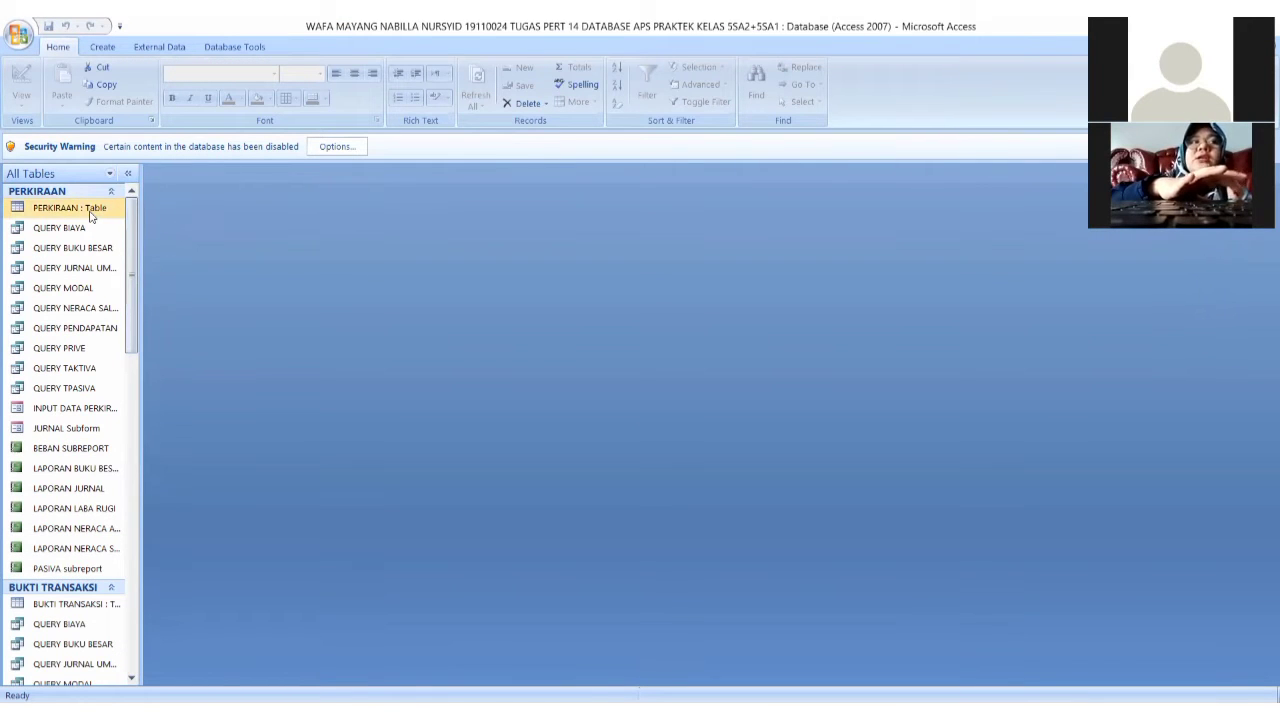
{"action": "left_click", "coordinate": [90, 212]}
{"action": "double_click", "coordinate": [90, 212]}
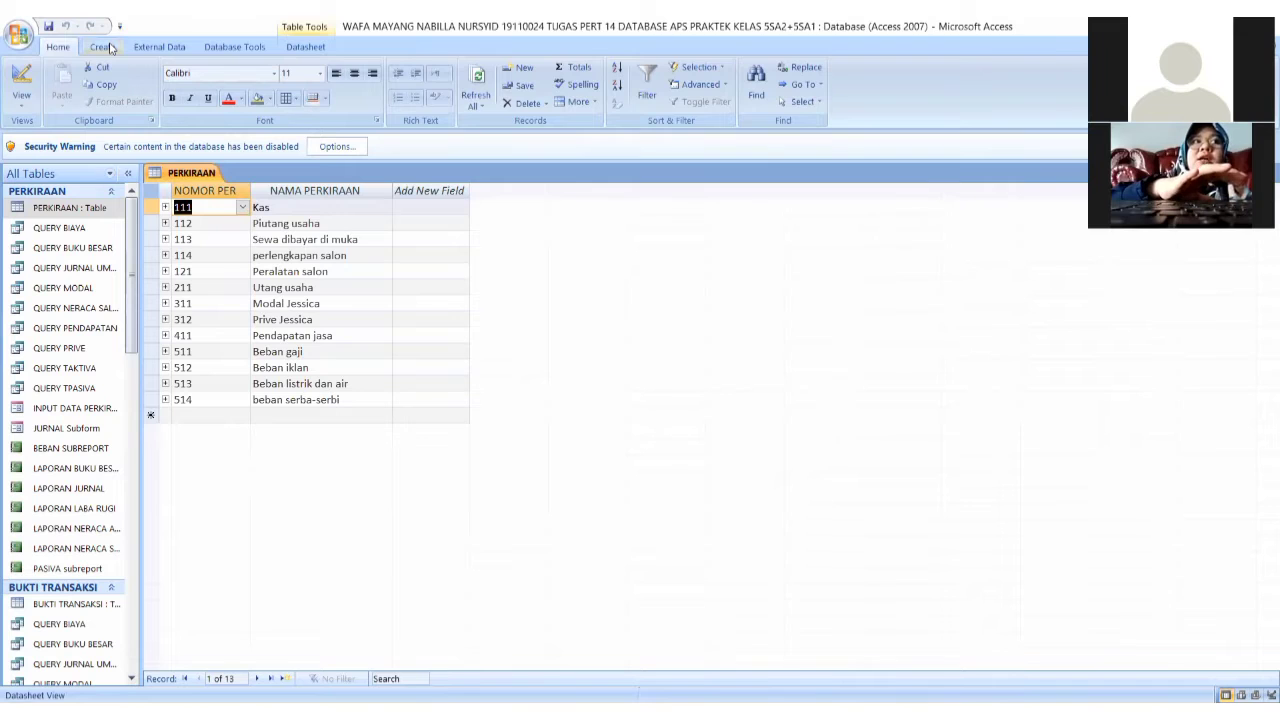
Open the INPUT DATA PERKIRAAN form, compare it with the PERKIRAAN table, and close the form
{"action": "left_click", "coordinate": [105, 47]}
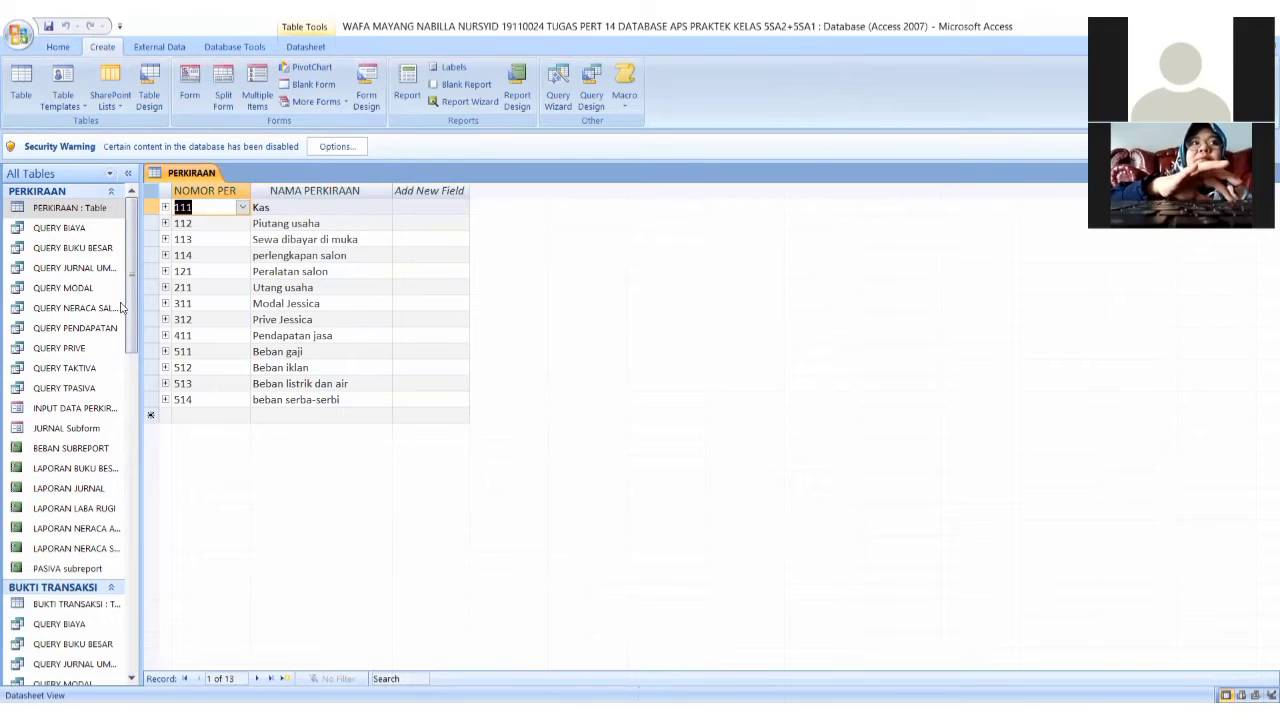
{"action": "double_click", "coordinate": [86, 407]}
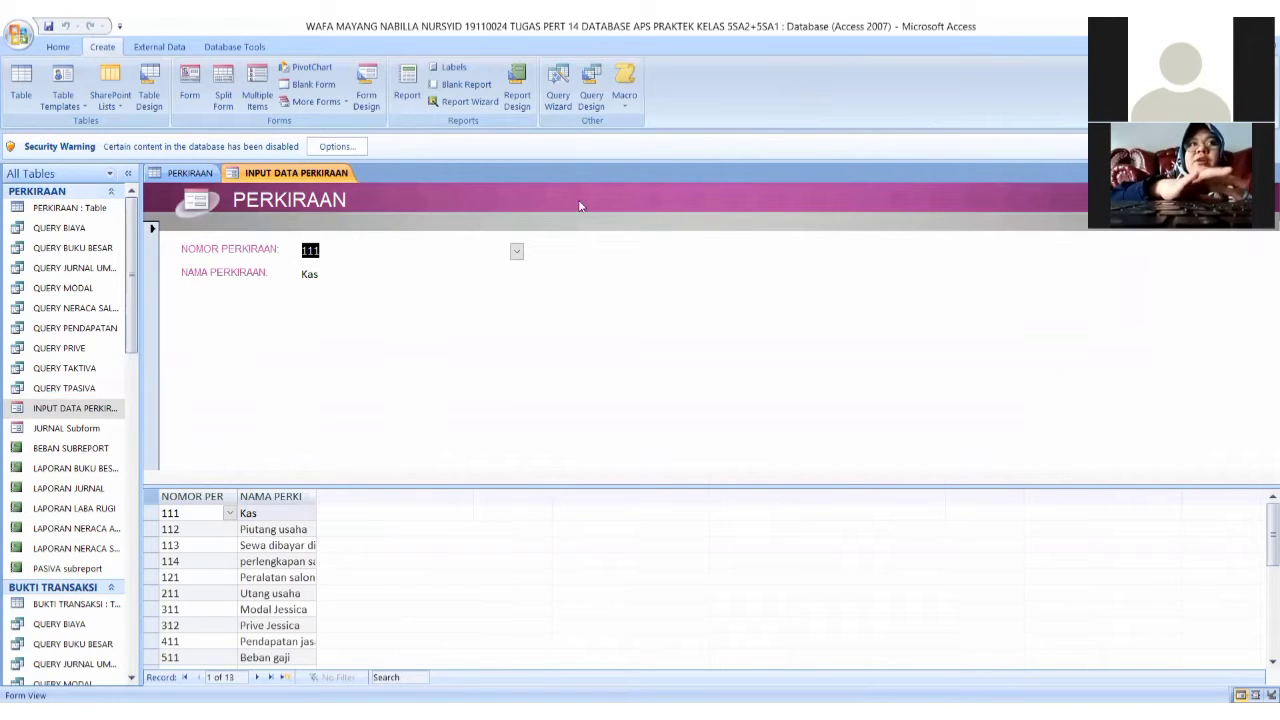
{"action": "left_click", "coordinate": [190, 173]}
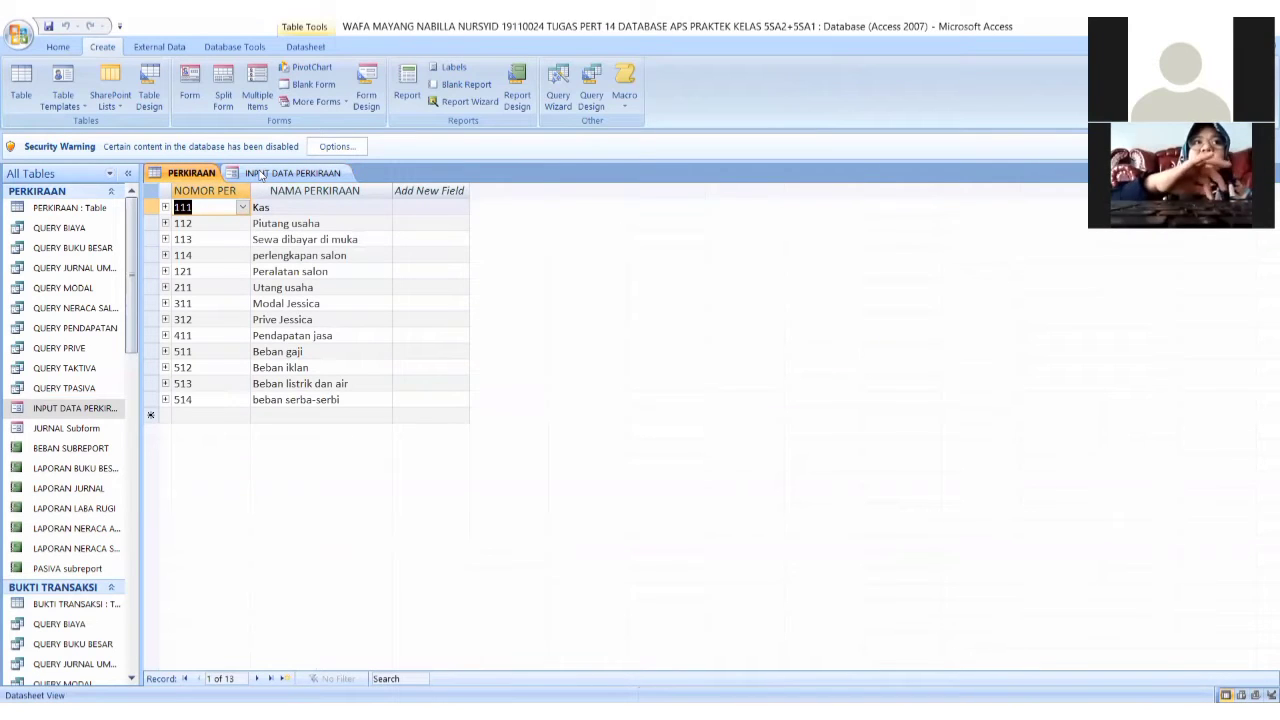
{"action": "right_click", "coordinate": [260, 174]}
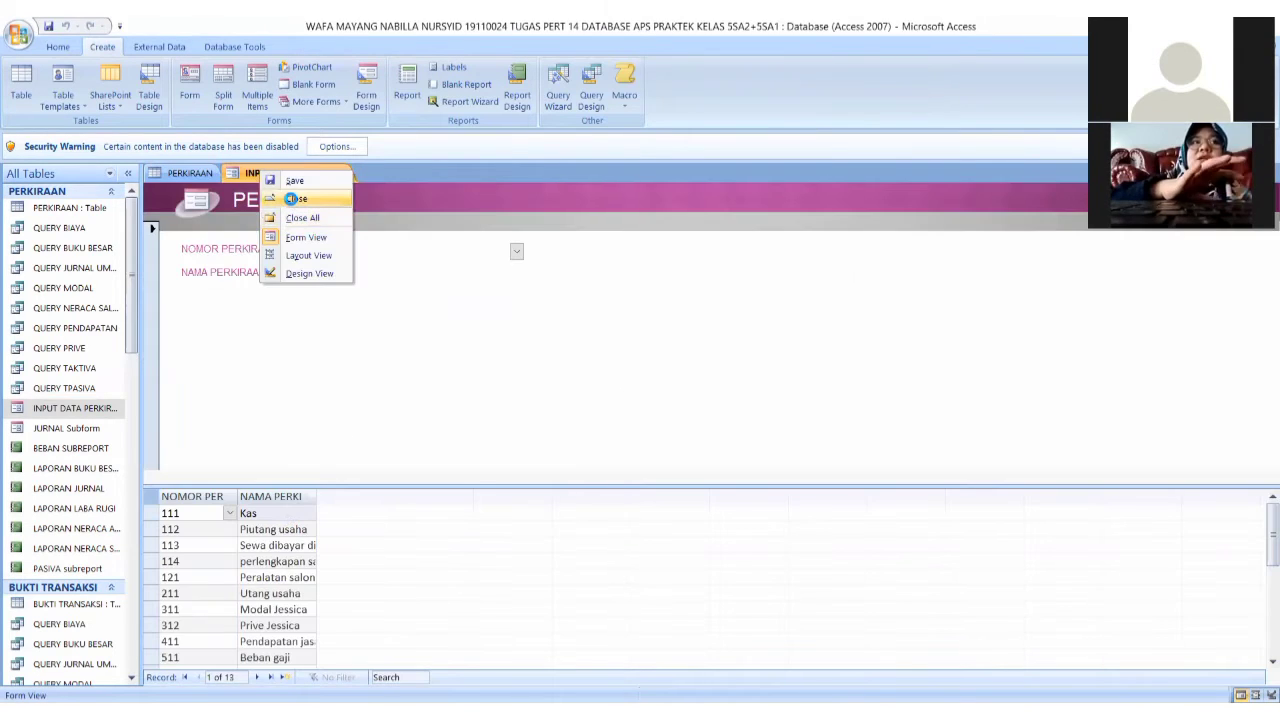
{"action": "left_click", "coordinate": [291, 200]}
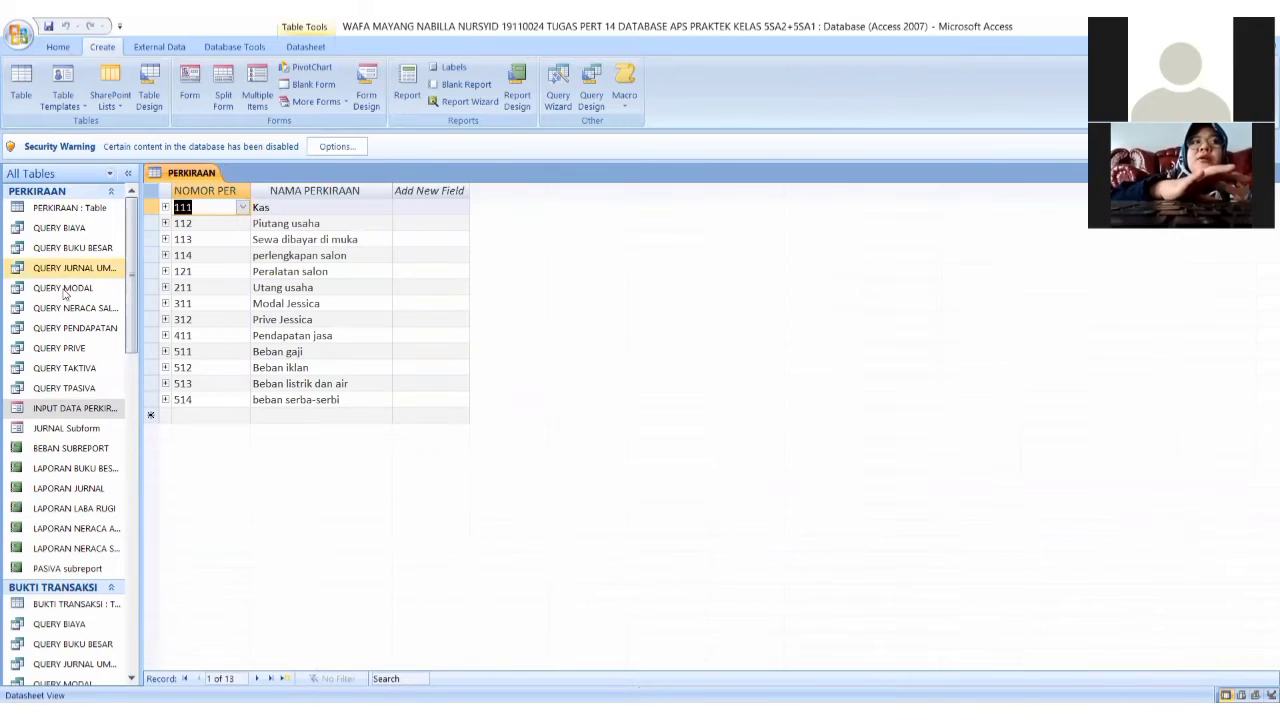
Close the PERKIRAAN table, and view the INPUT DATA PERKIRAAN form once more before closing it
{"action": "right_click", "coordinate": [165, 176]}
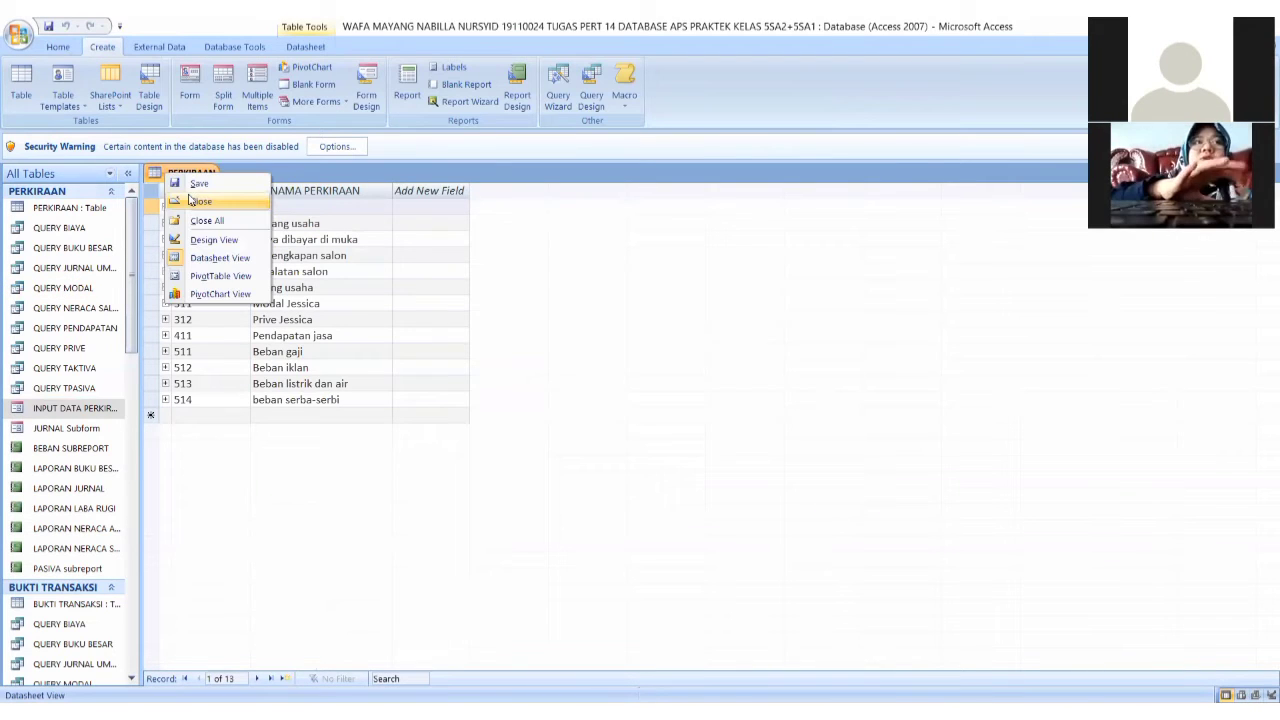
{"action": "left_click", "coordinate": [193, 201]}
{"action": "double_click", "coordinate": [73, 409]}
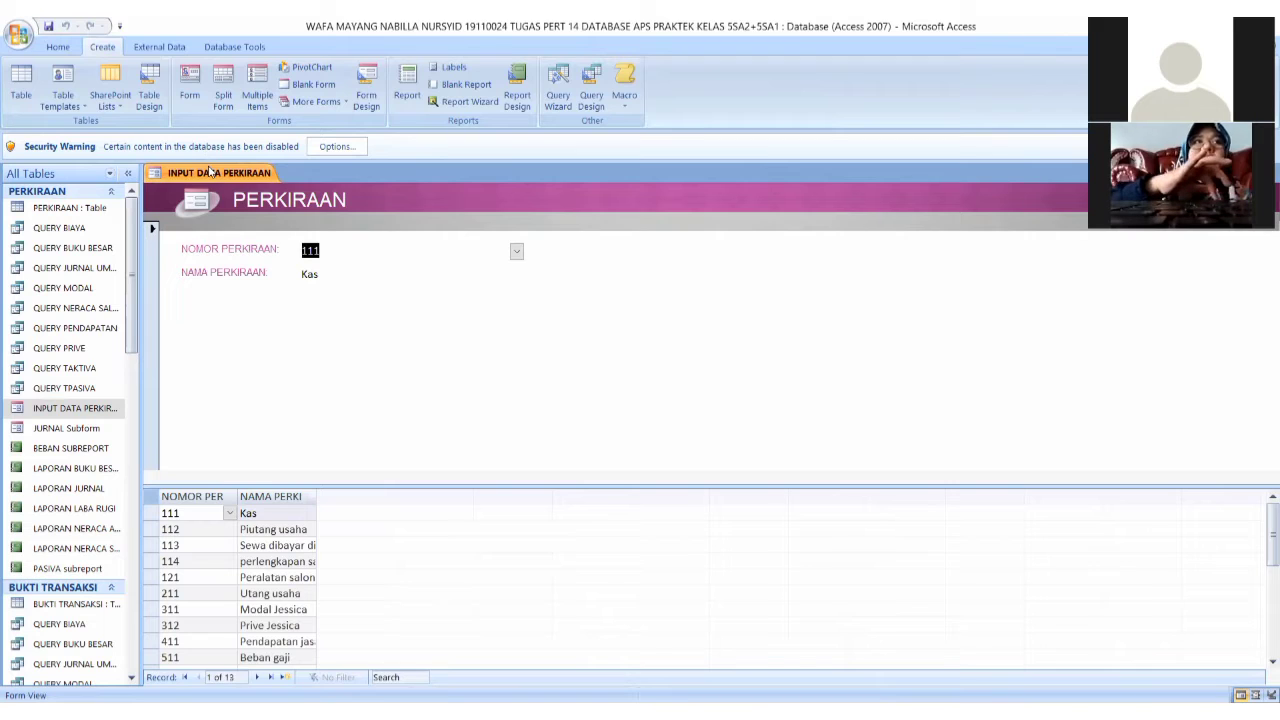
{"action": "right_click", "coordinate": [210, 172]}
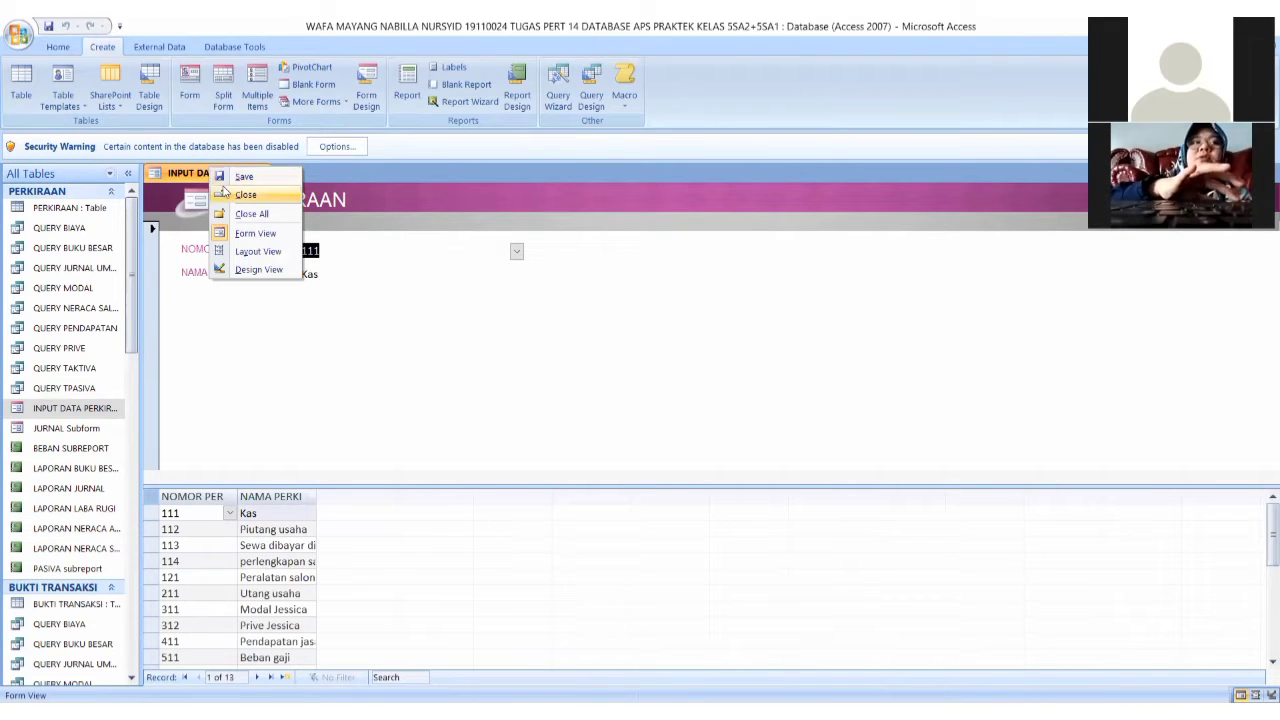
{"action": "left_click", "coordinate": [226, 194]}
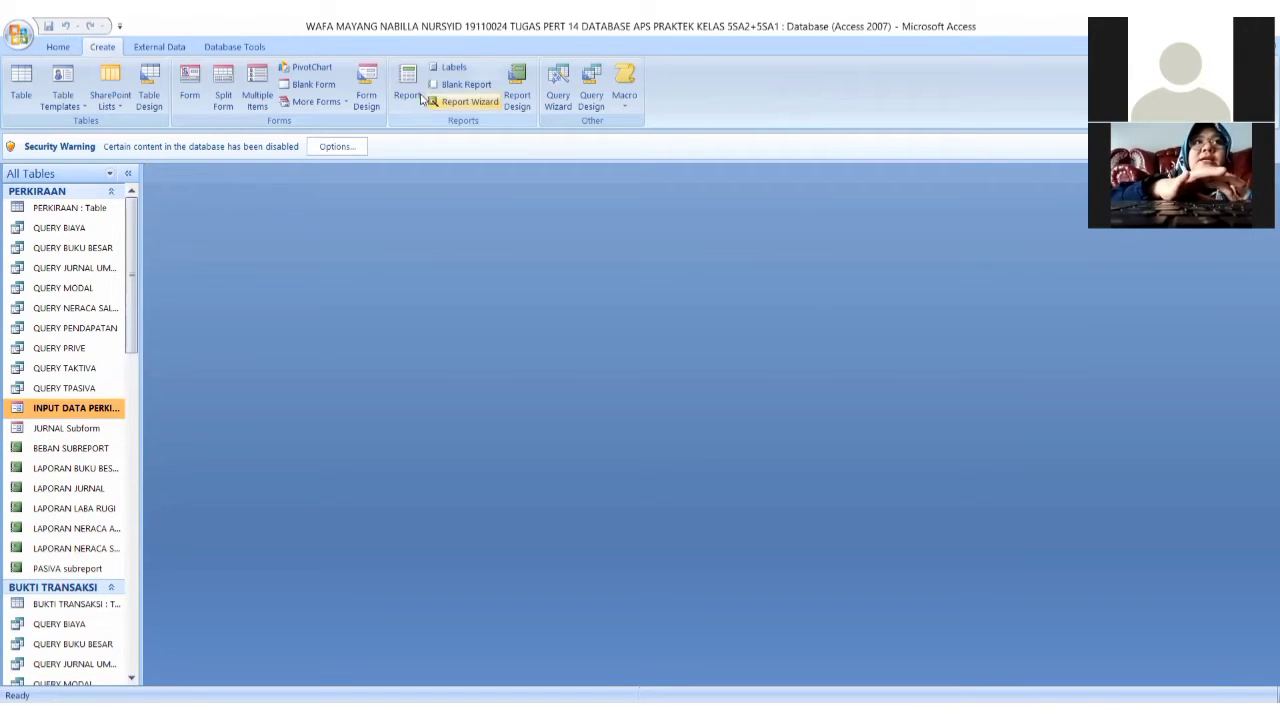
Start the Form Wizard to examine which tables and queries can serve as a form's source, and cancel it
{"action": "left_click", "coordinate": [316, 102]}
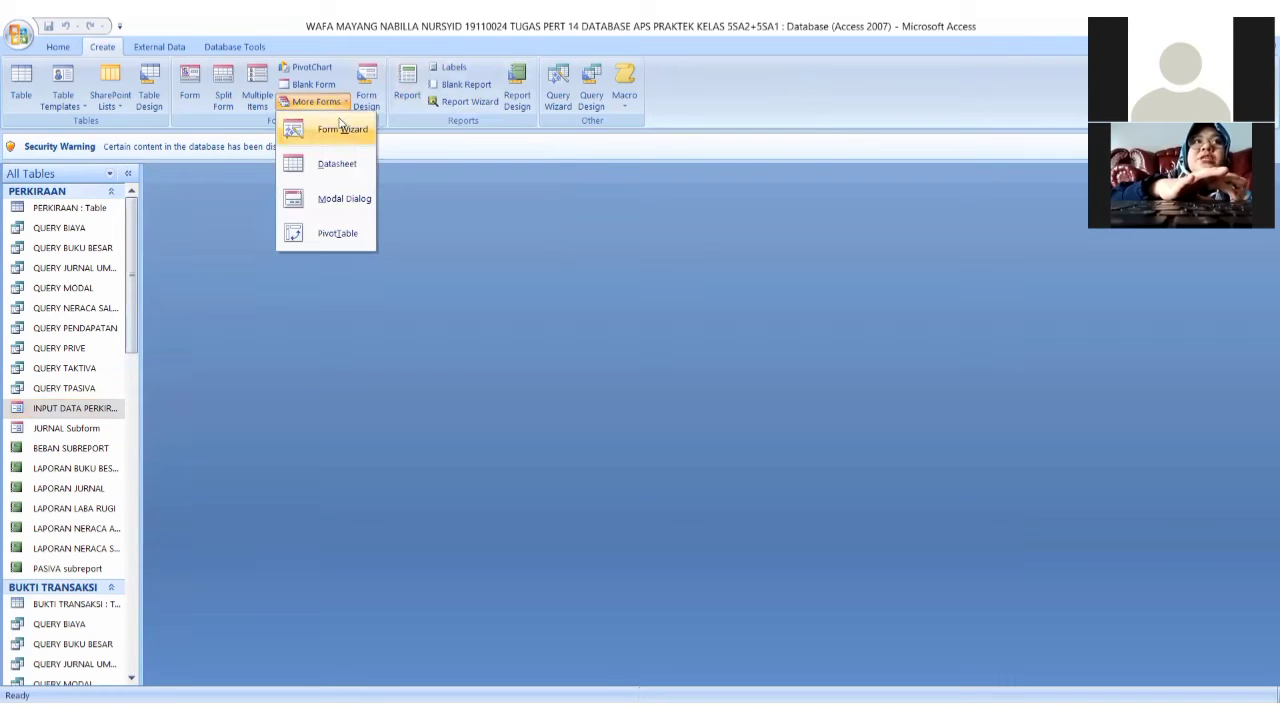
{"action": "left_click", "coordinate": [340, 127]}
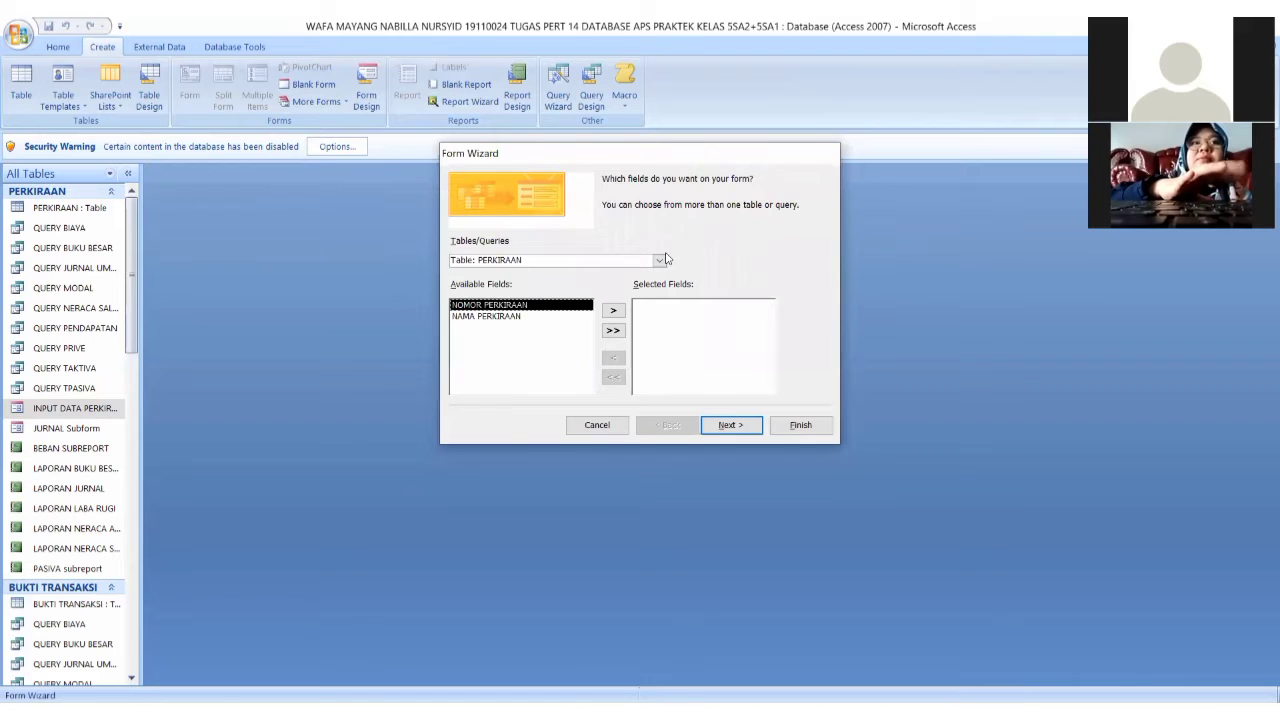
{"action": "left_click", "coordinate": [660, 260]}
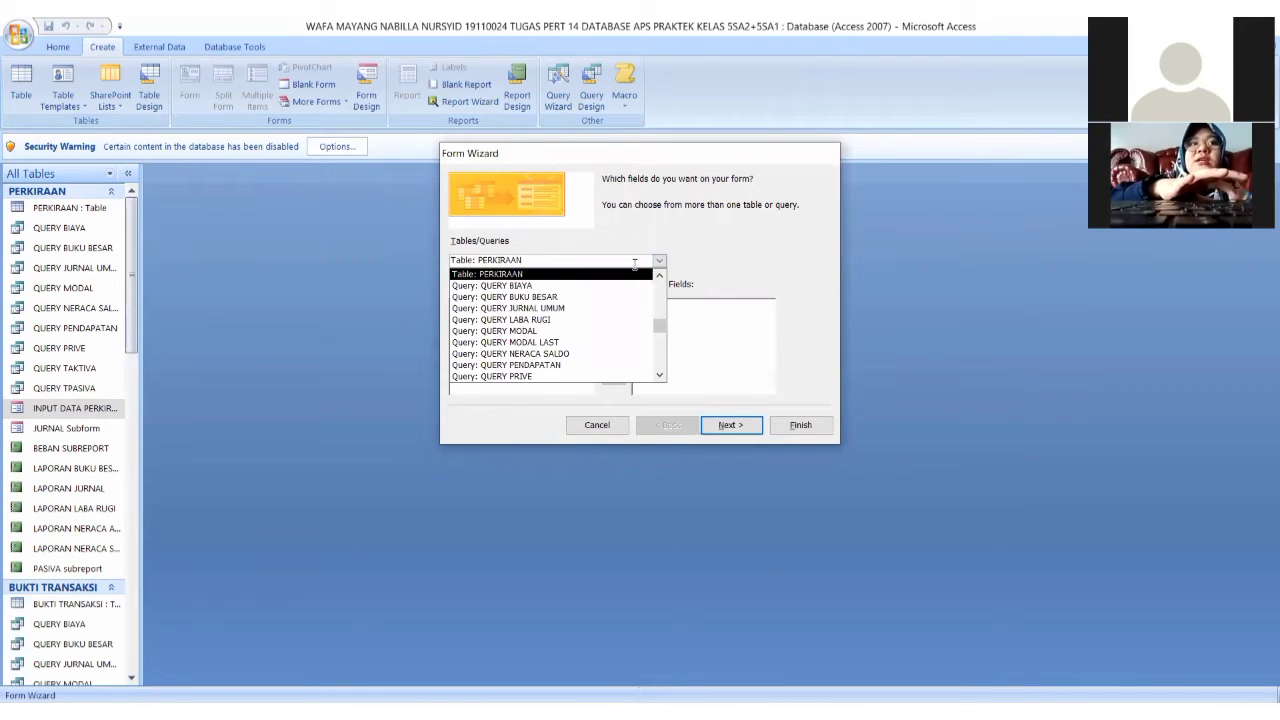
{"action": "left_click", "coordinate": [665, 353]}
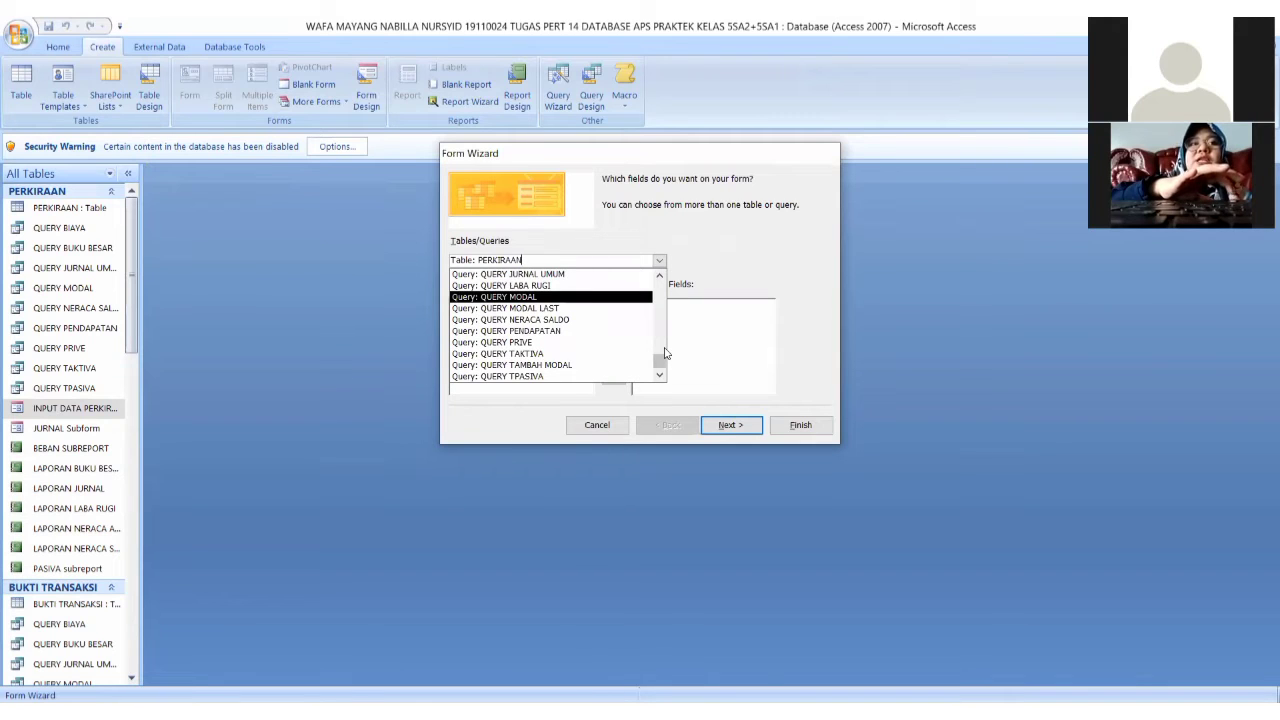
{"action": "left_click", "coordinate": [665, 353]}
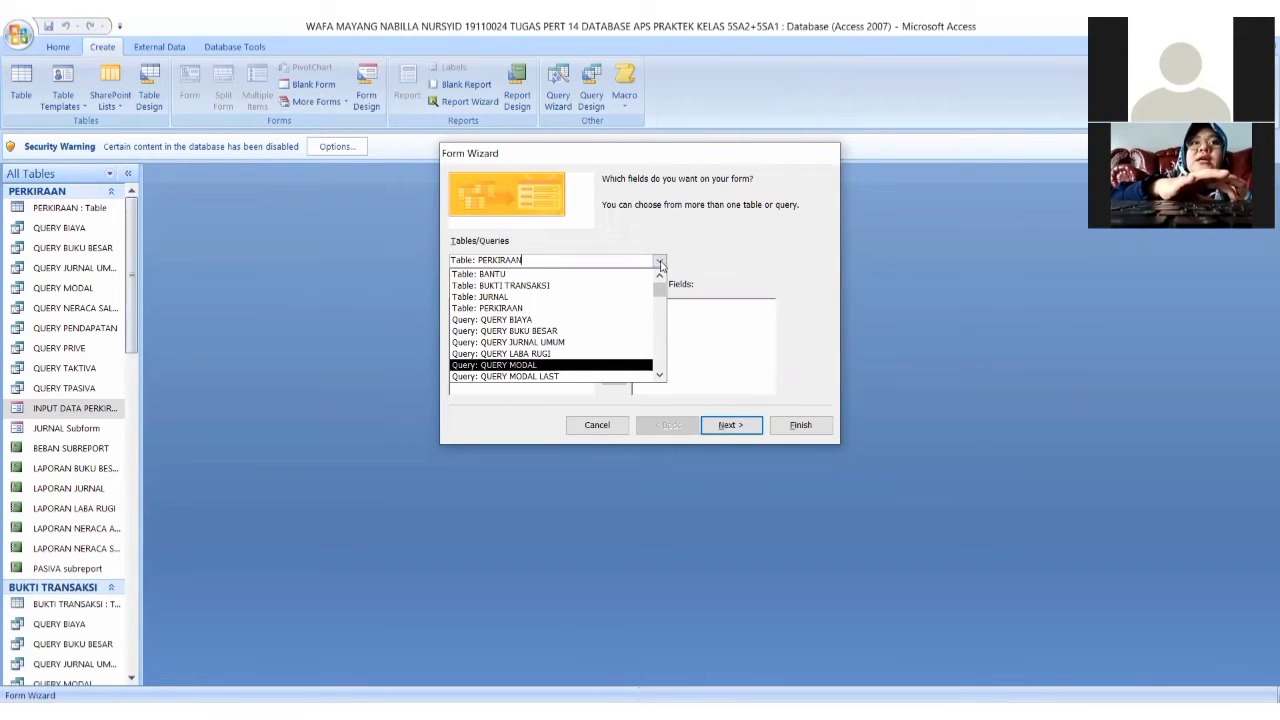
{"action": "left_click", "coordinate": [660, 262]}
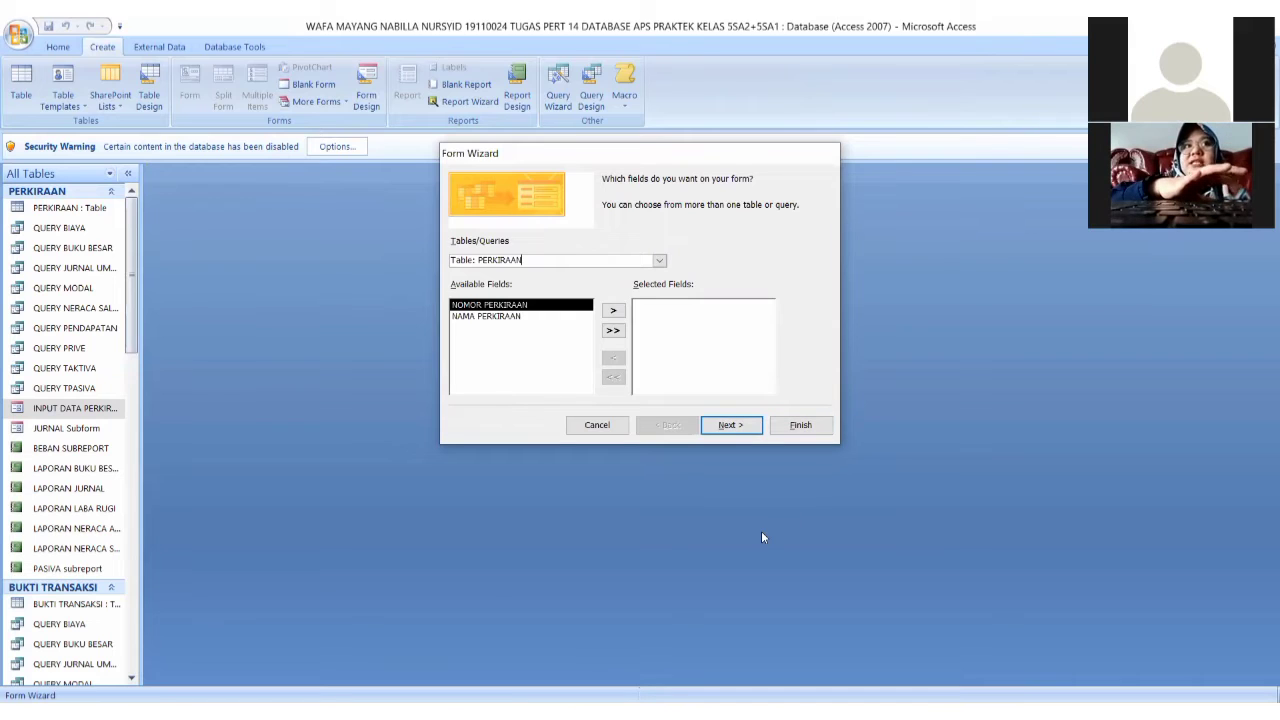
{"action": "left_click", "coordinate": [600, 432]}
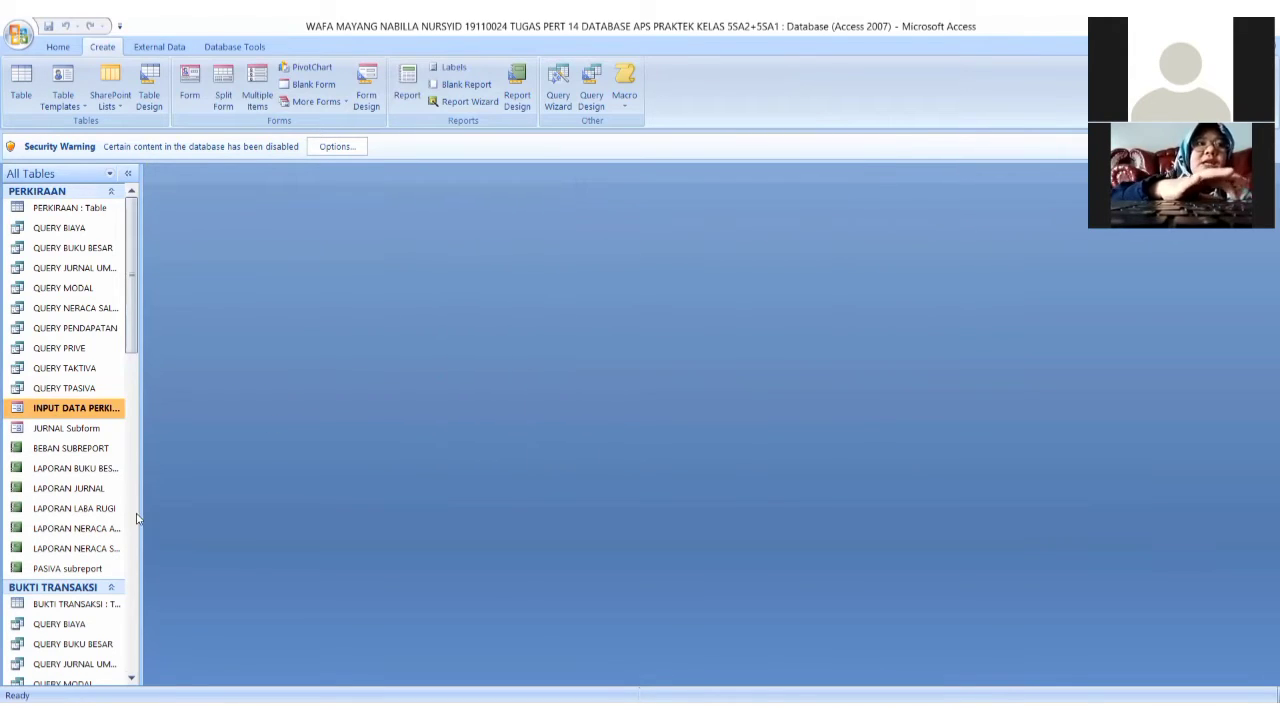
Open the INPUT DATA JURNALTRANSAKSI and INPUT DATA PERKIRAAN forms to review both input forms, and close them all
{"action": "left_click", "coordinate": [137, 530]}
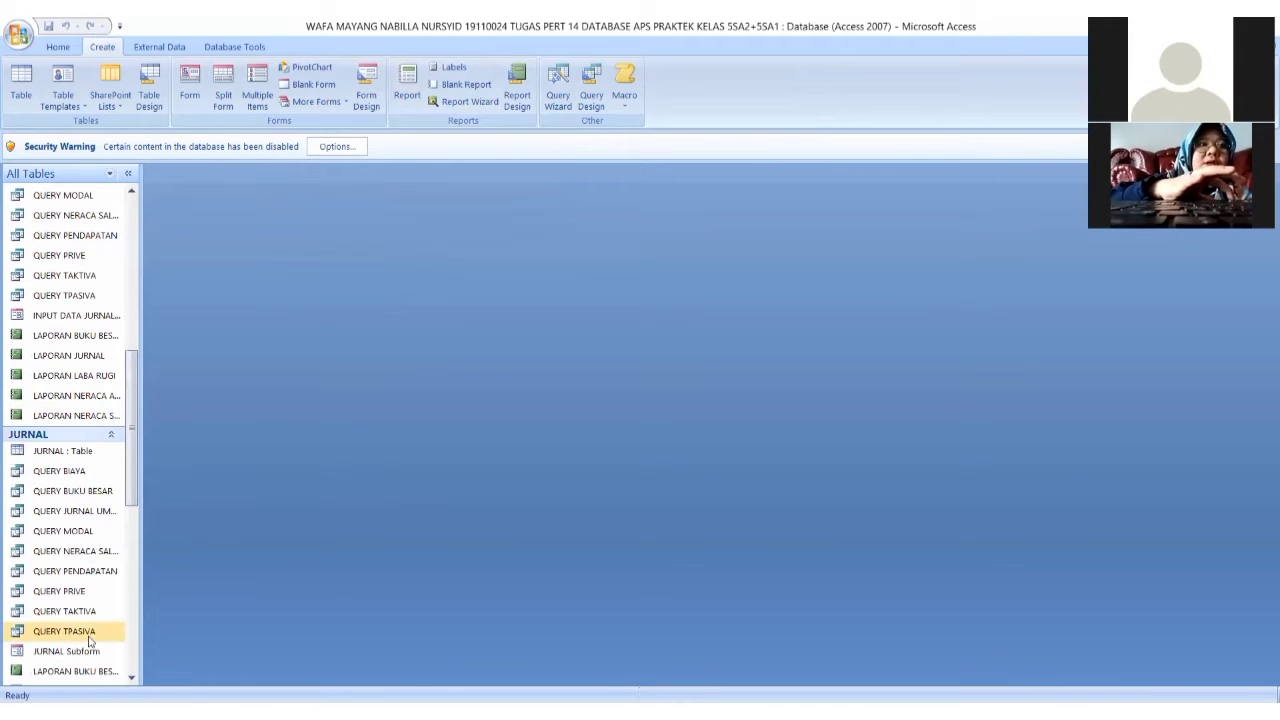
{"action": "double_click", "coordinate": [98, 316]}
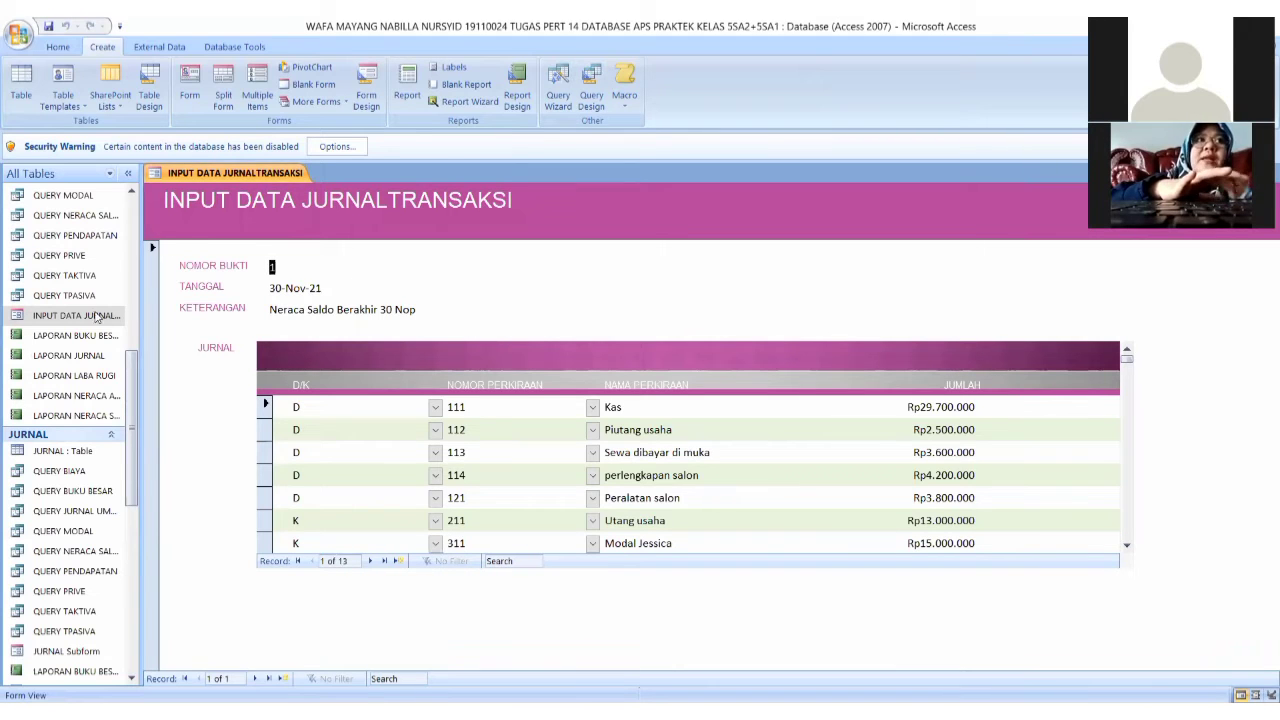
{"action": "left_click", "coordinate": [131, 552]}
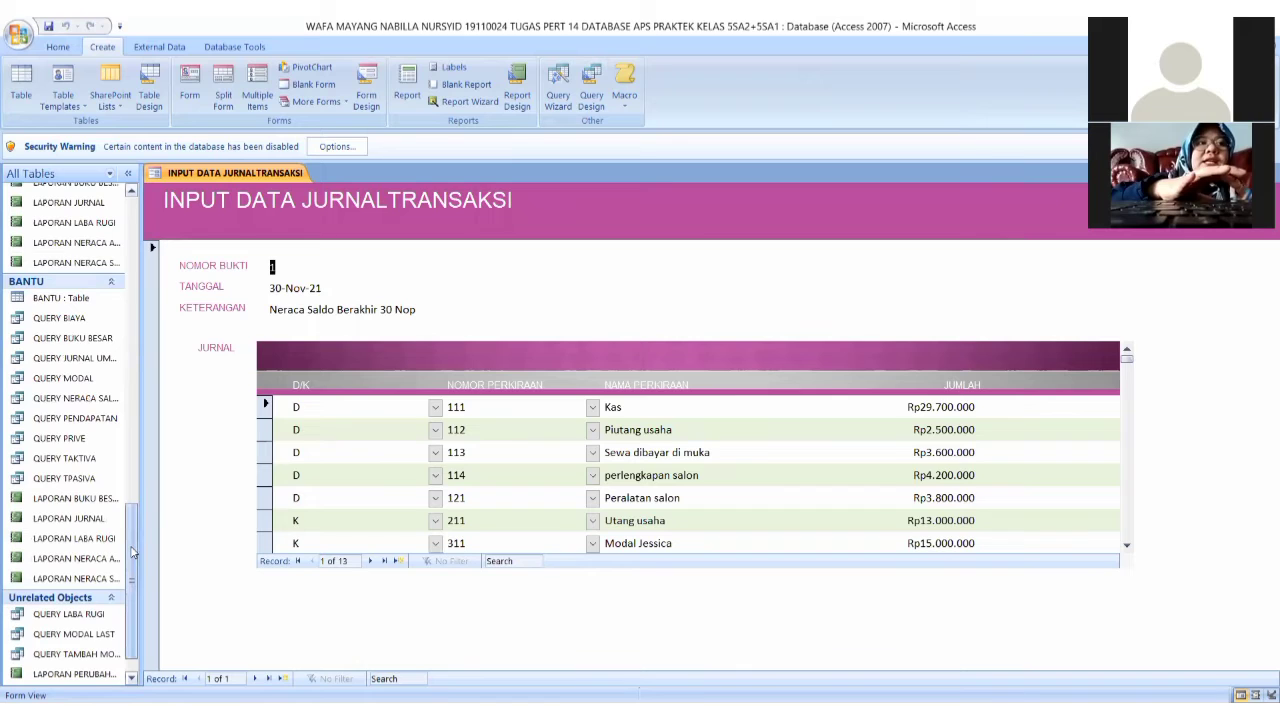
{"action": "left_click", "coordinate": [130, 476]}
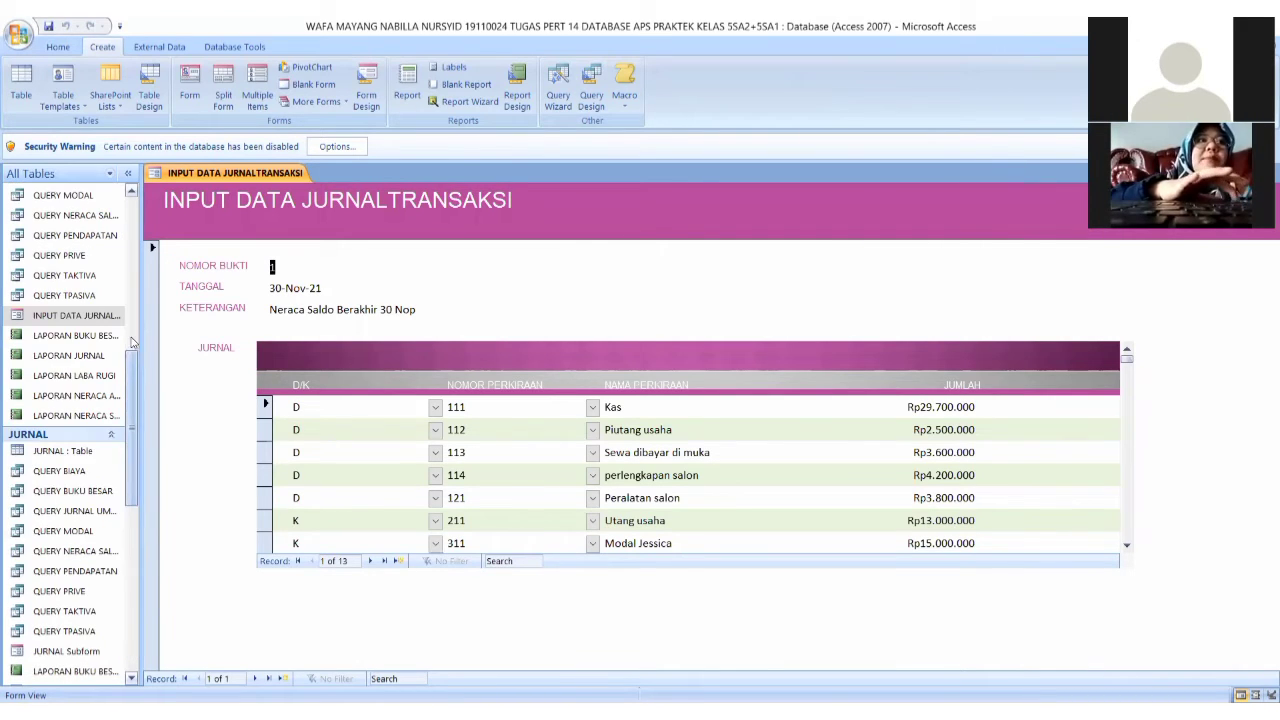
{"action": "left_click", "coordinate": [137, 318]}
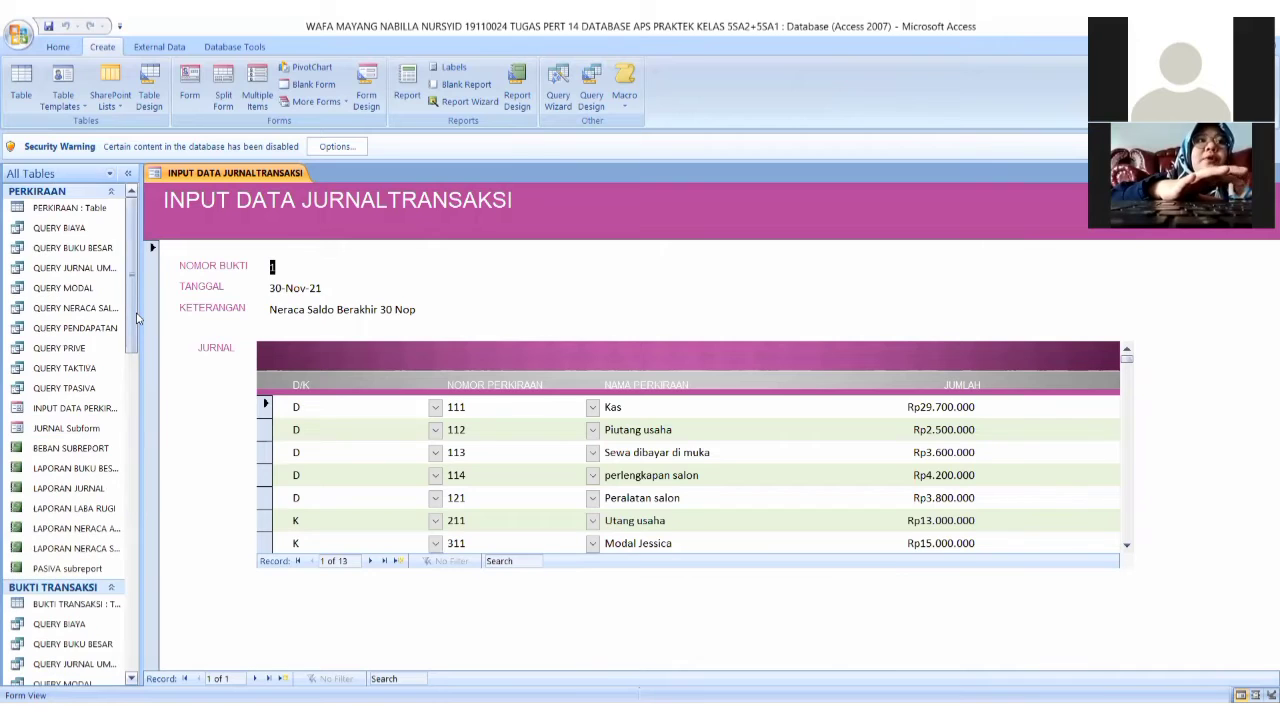
{"action": "double_click", "coordinate": [114, 411]}
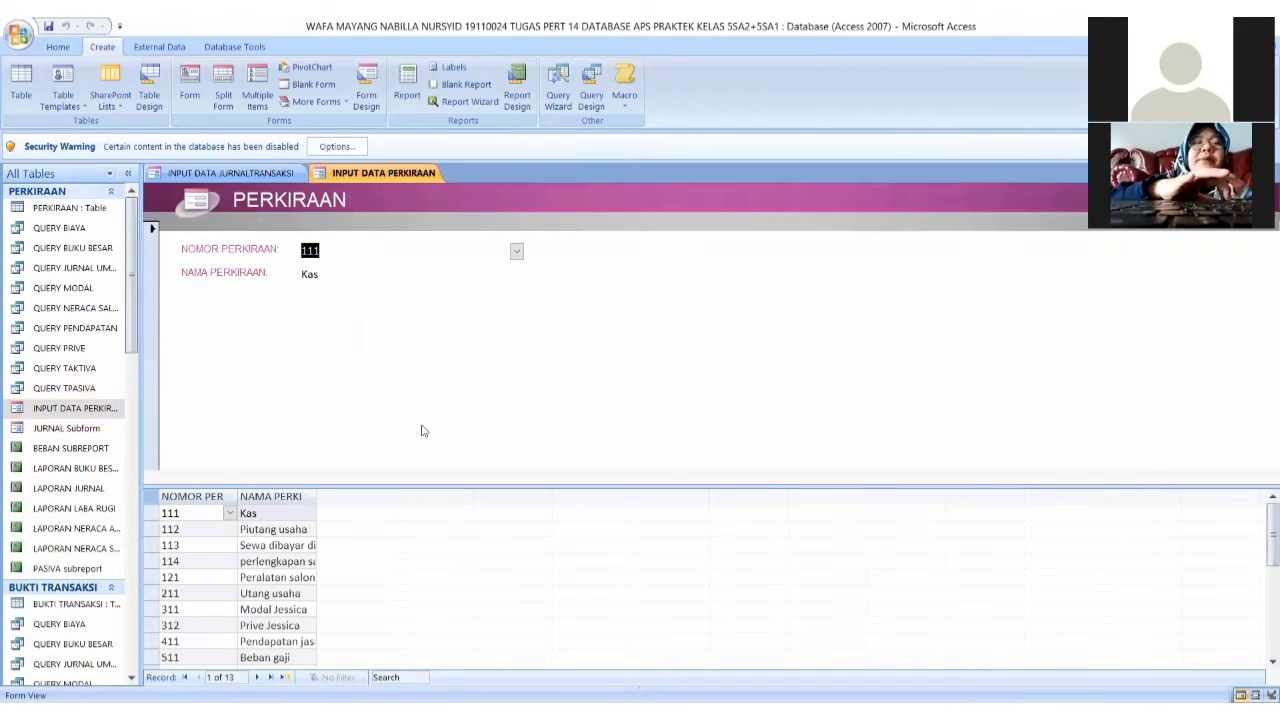
{"action": "left_click", "coordinate": [240, 173]}
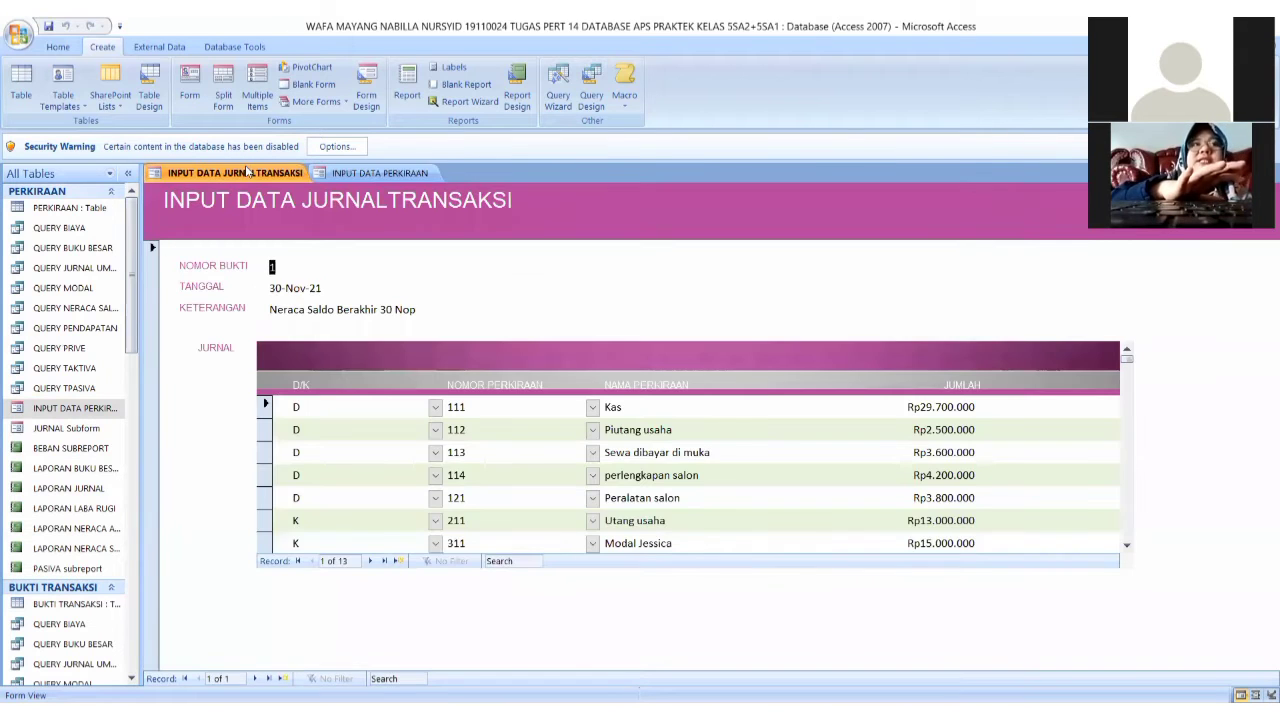
{"action": "right_click", "coordinate": [392, 173]}
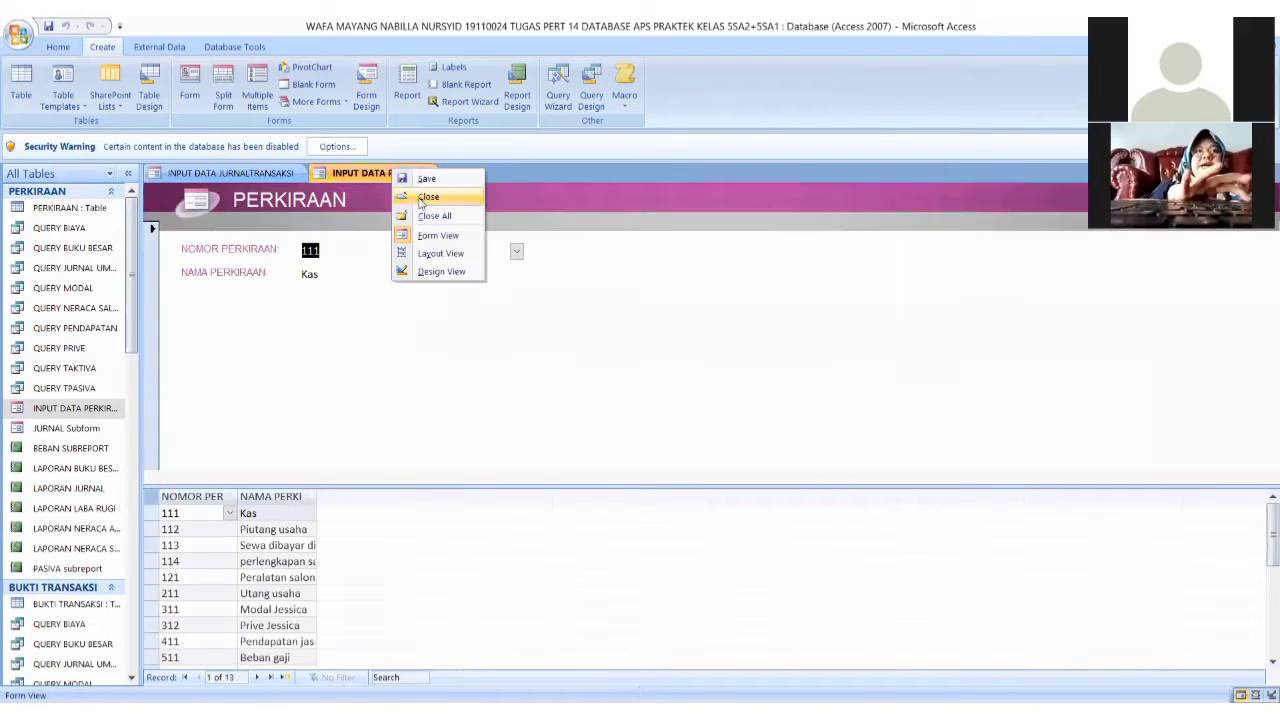
{"action": "left_click", "coordinate": [434, 217]}
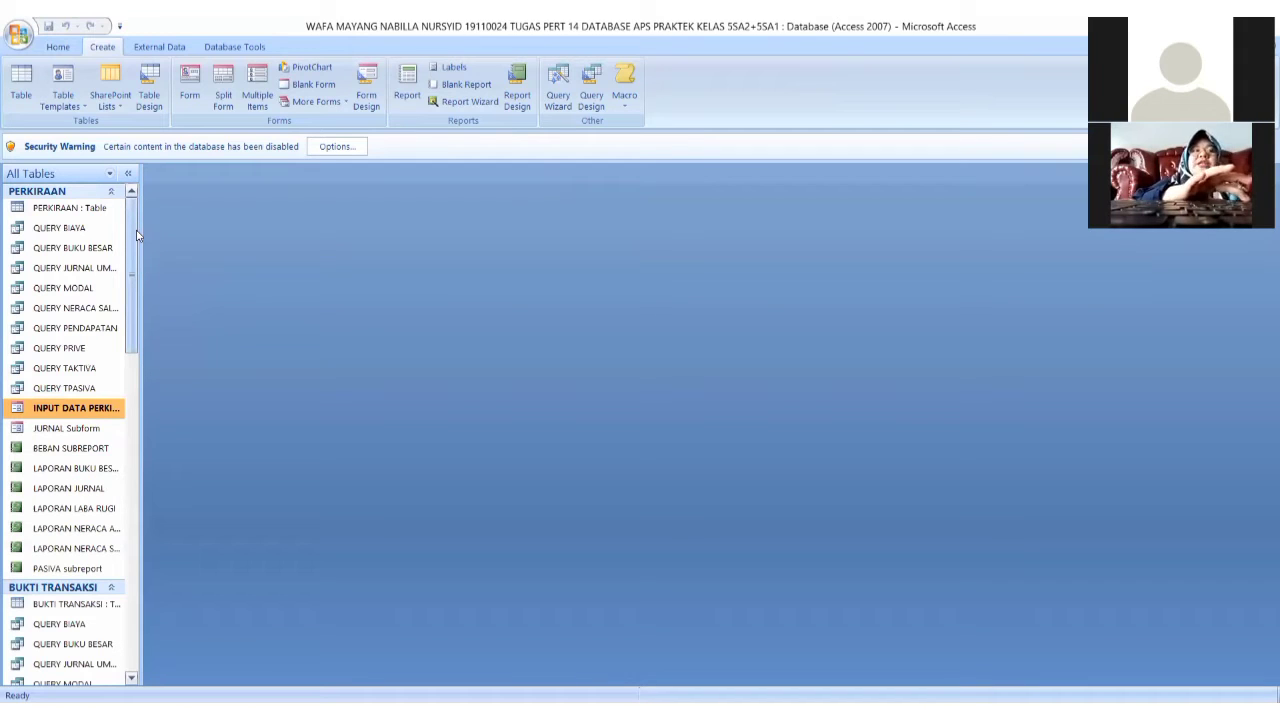
Open QUERY BIAYA to review the expense accounts and their balances, and close the query
{"action": "double_click", "coordinate": [72, 228]}
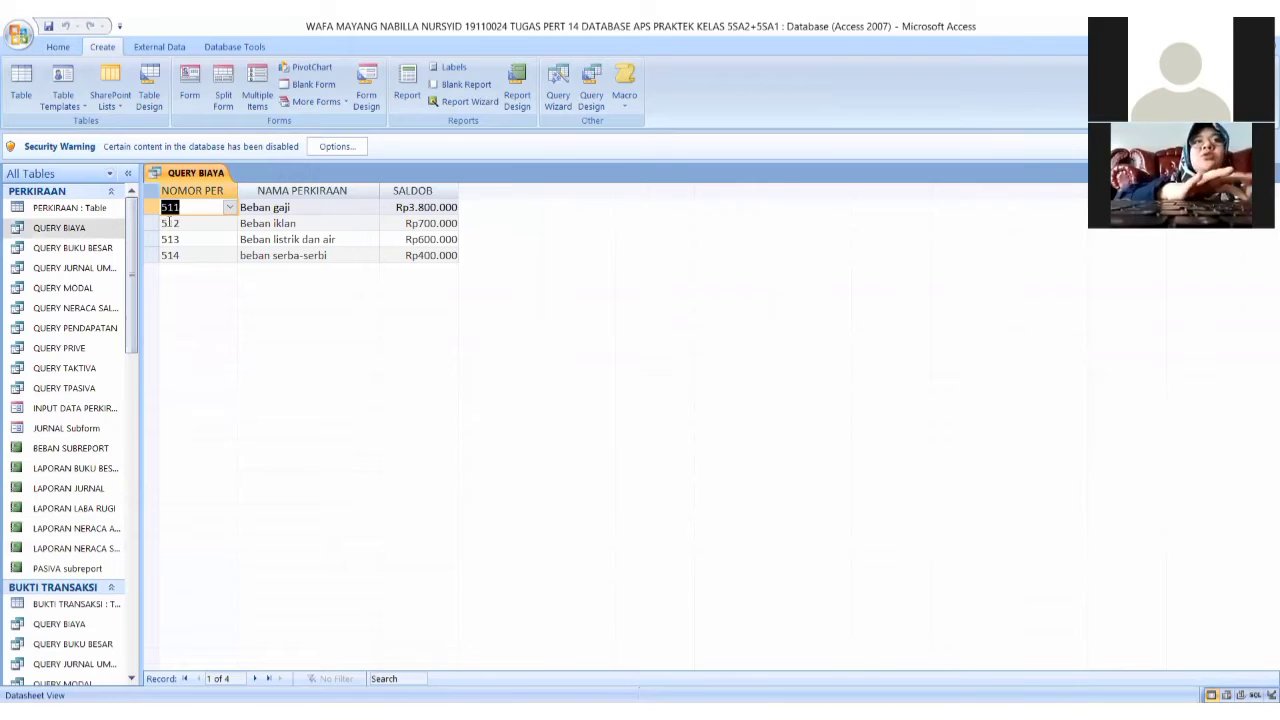
{"action": "right_click", "coordinate": [208, 172]}
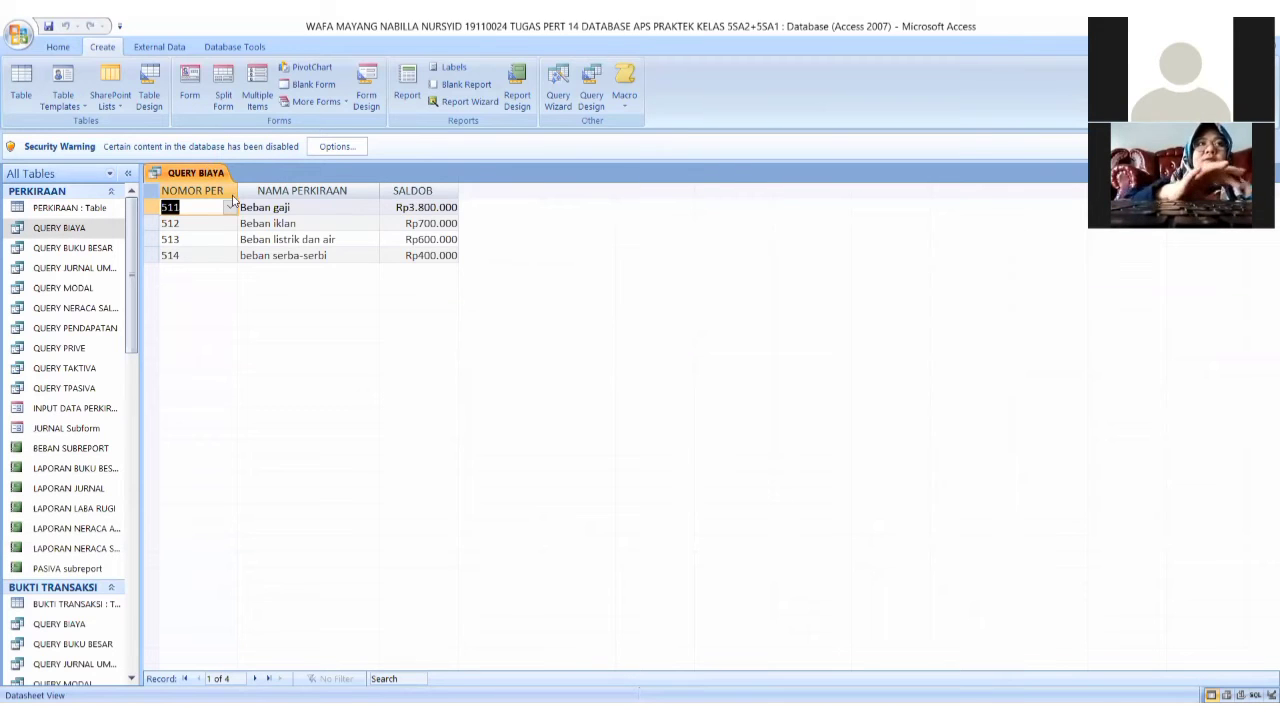
{"action": "left_click", "coordinate": [236, 195]}
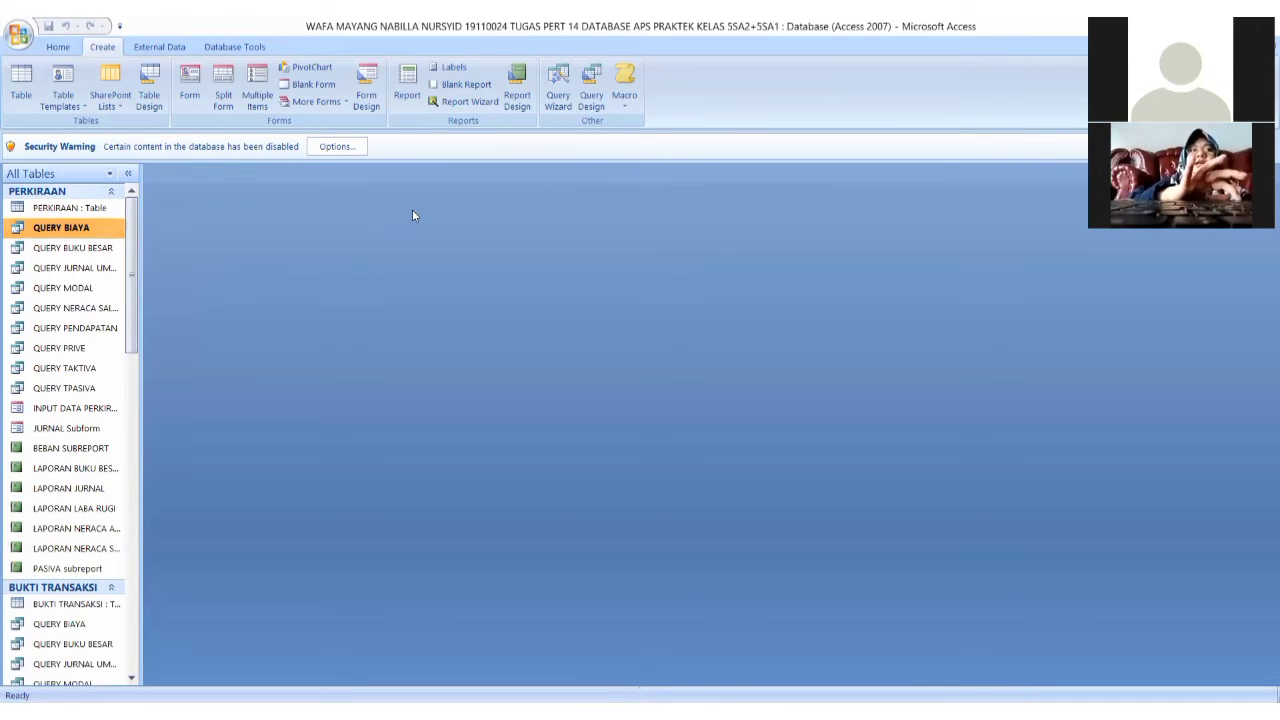
Create a new query in Design View with the BANTU, BUKTI TRANSAKSI, JURNAL and PERKIRAAN tables
{"action": "left_click", "coordinate": [592, 100]}
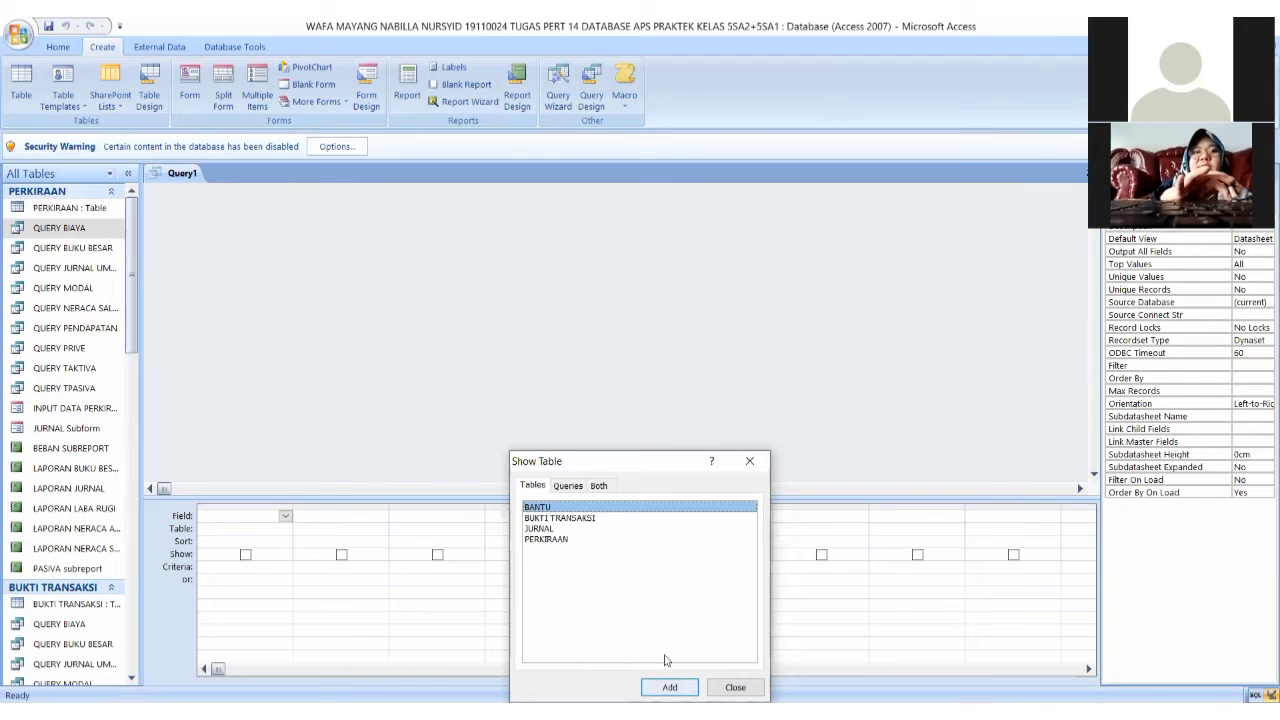
{"action": "left_click_drag", "start_coordinate": [588, 508], "coordinate": [590, 545]}
{"action": "left_click", "coordinate": [670, 687]}
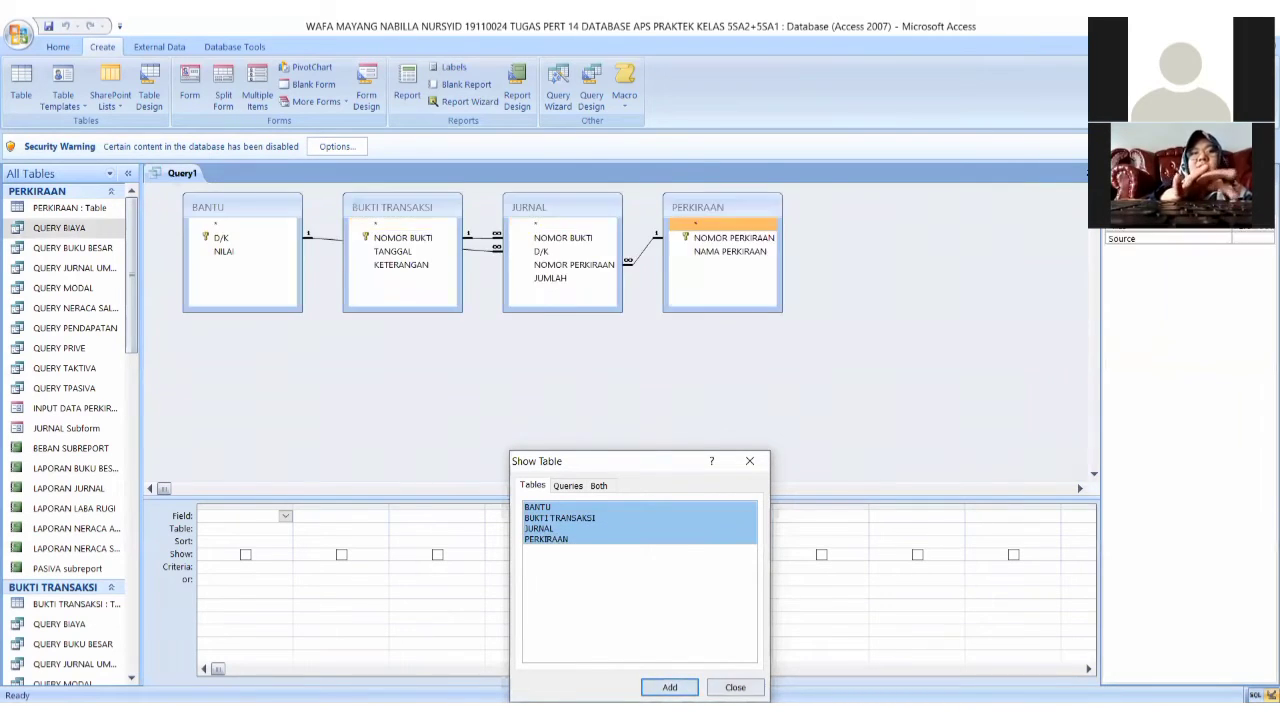
{"action": "left_click", "coordinate": [737, 687]}
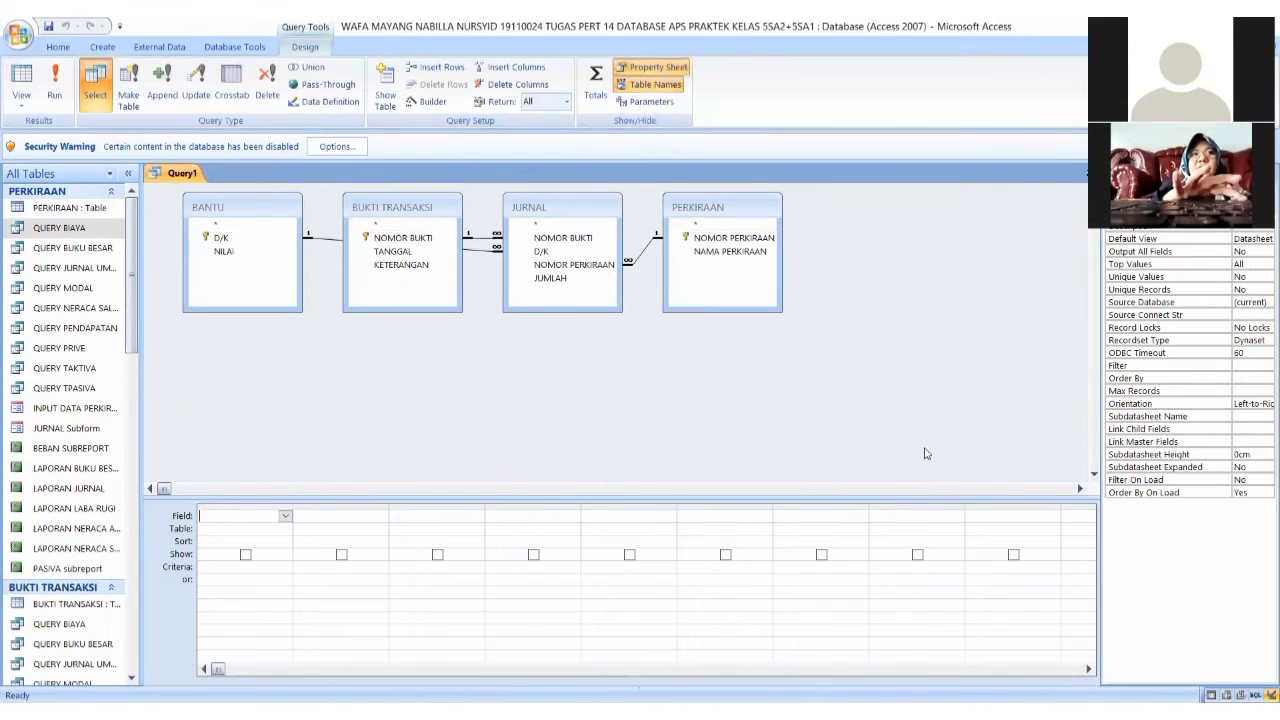
Add the D/K and NILAI fields of the BANTU table to the new query's design grid
{"action": "left_click", "coordinate": [236, 252]}
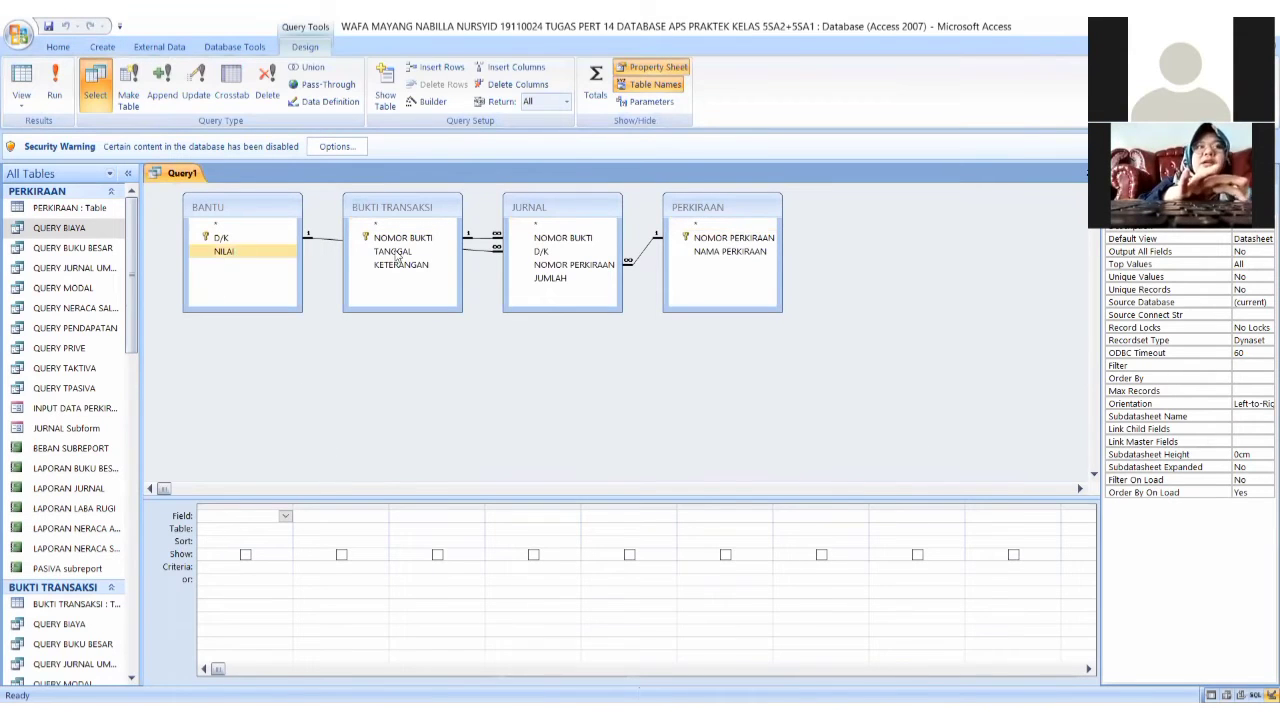
{"action": "left_click", "coordinate": [398, 252]}
{"action": "left_click", "coordinate": [258, 240]}
{"action": "double_click", "coordinate": [225, 238]}
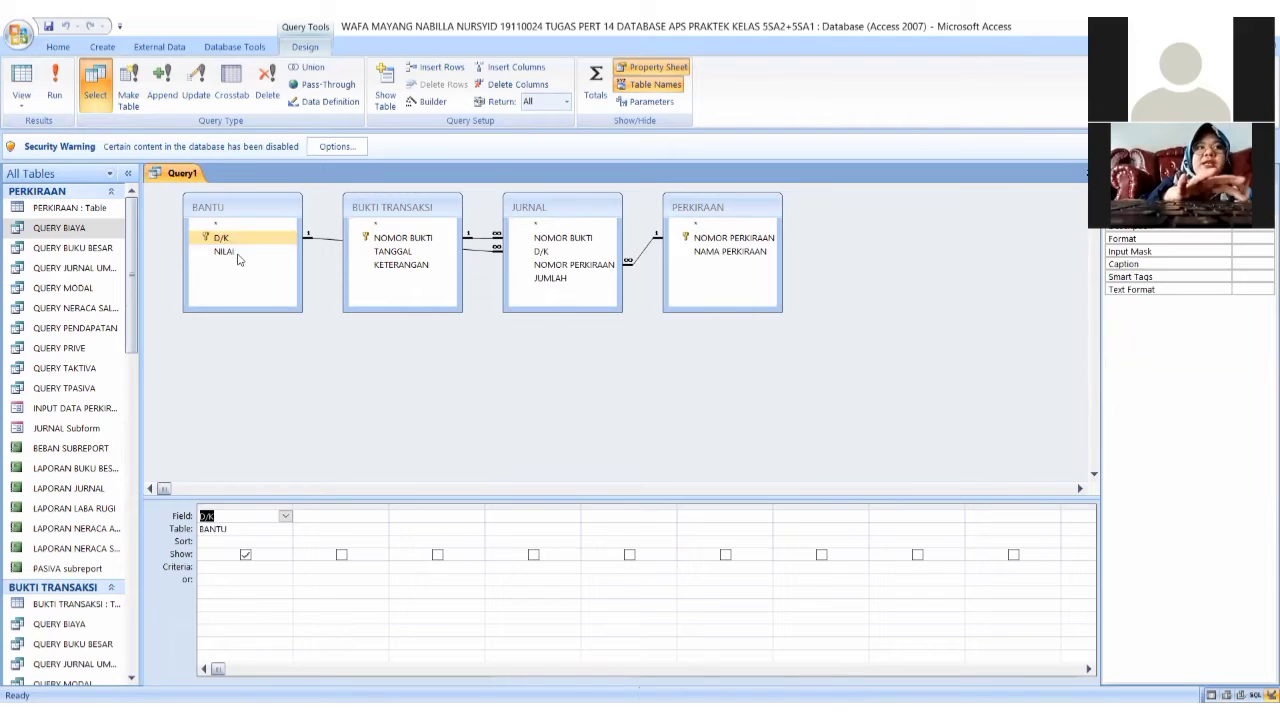
{"action": "left_click", "coordinate": [236, 254]}
{"action": "double_click", "coordinate": [236, 254]}
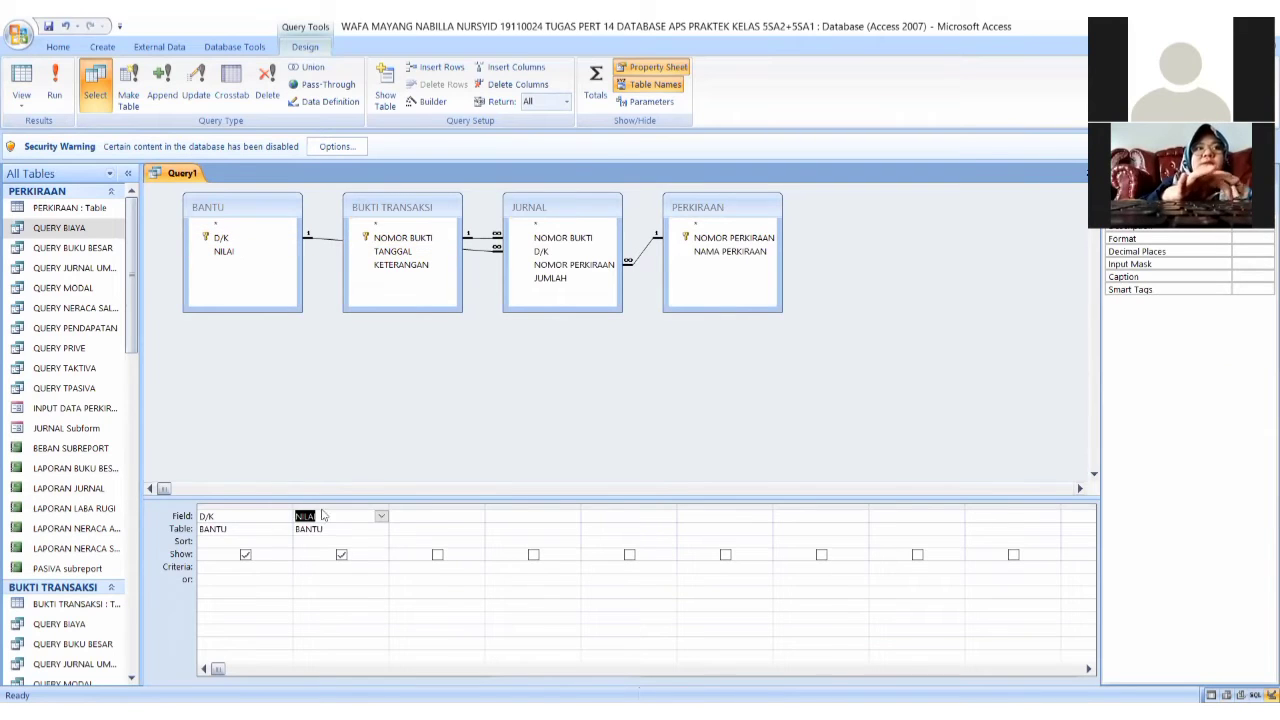
Close the new query without saving its design
{"action": "right_click", "coordinate": [178, 173]}
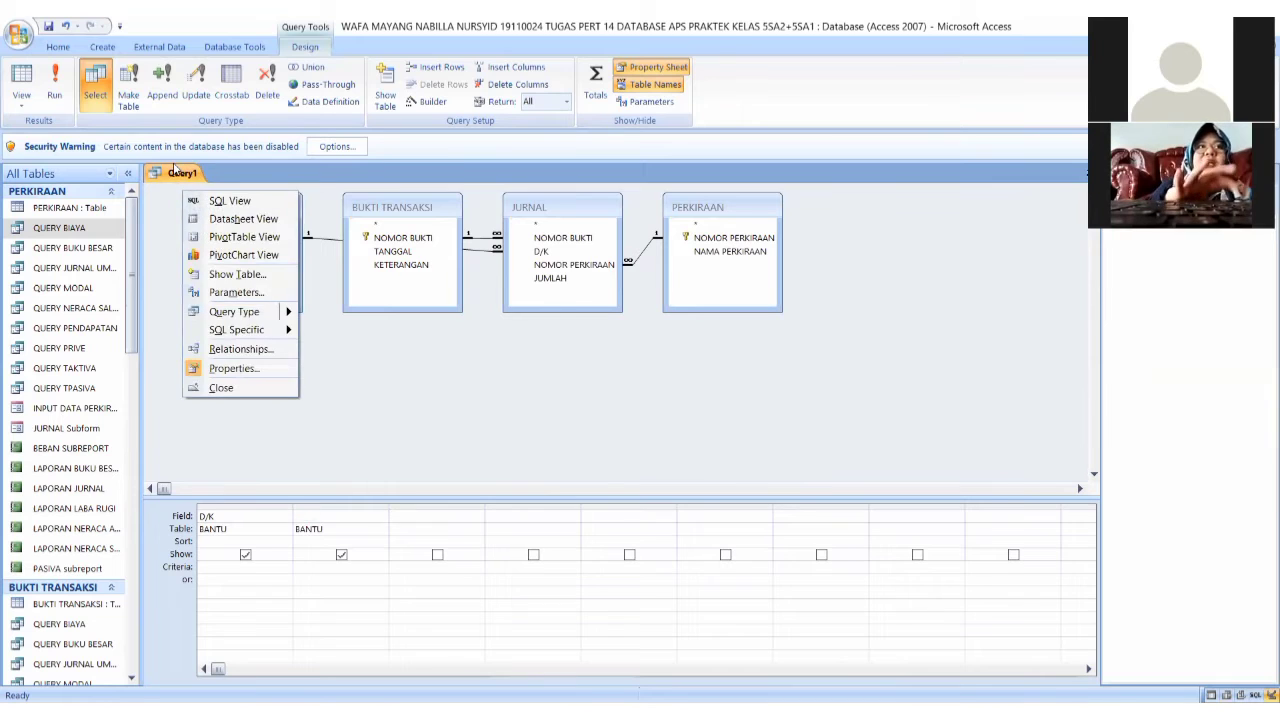
{"action": "left_click", "coordinate": [175, 175]}
{"action": "right_click", "coordinate": [177, 174]}
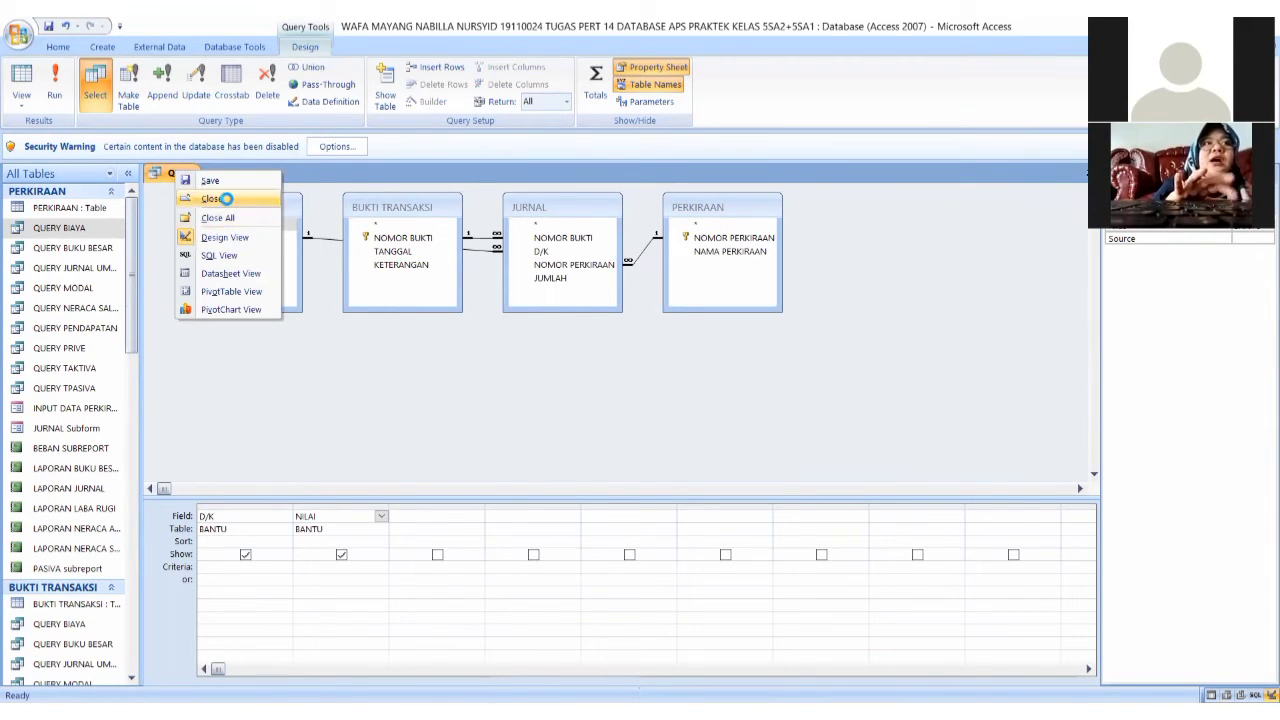
{"action": "key", "text": "Return"}
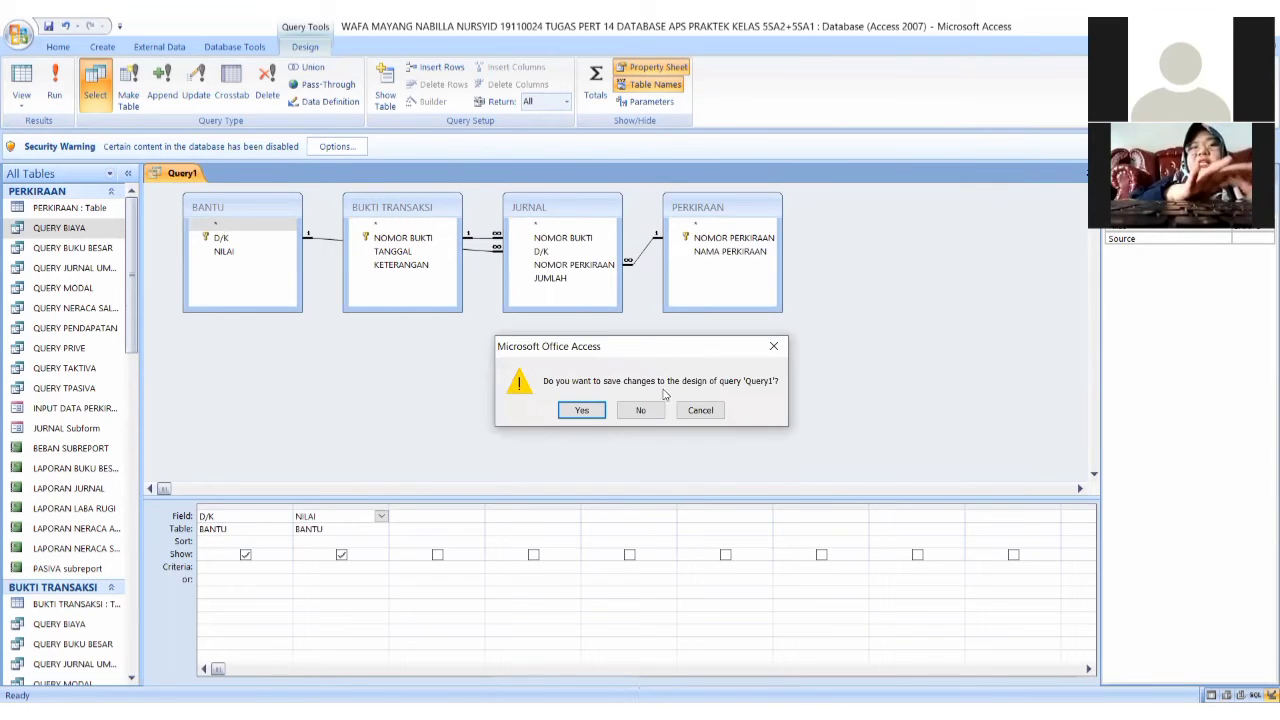
{"action": "left_click", "coordinate": [641, 410]}
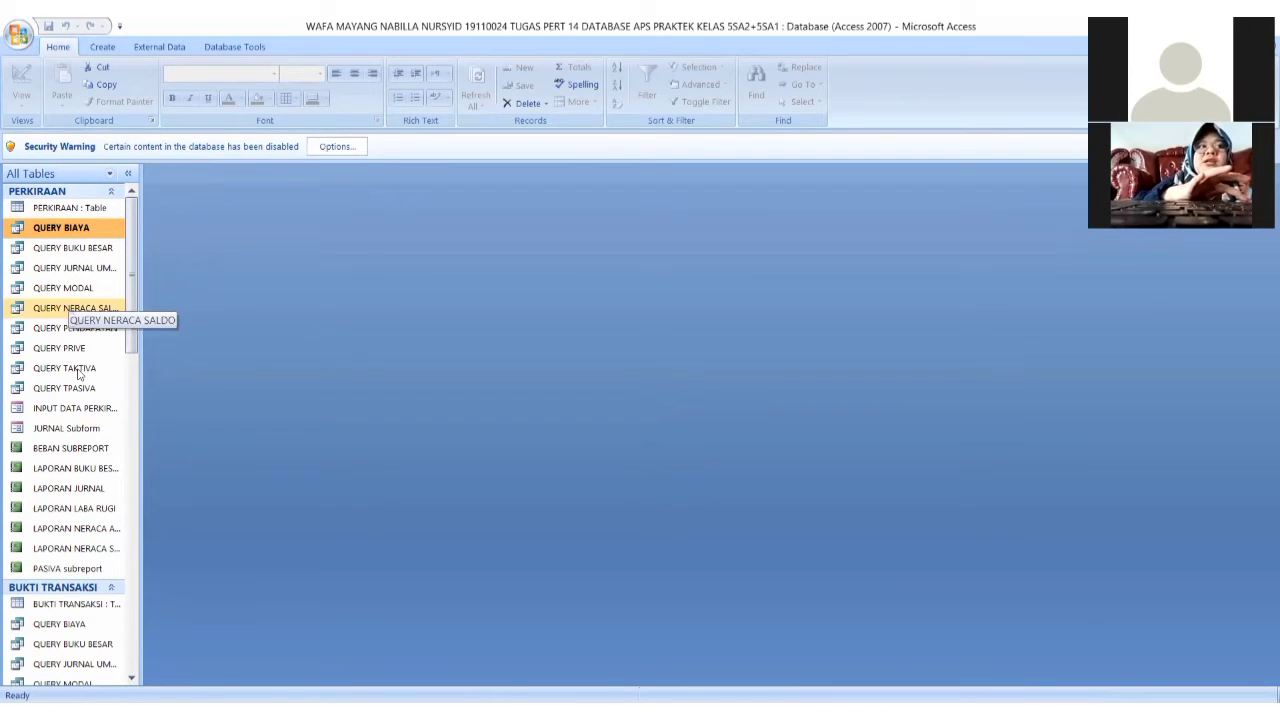
Open the LAPORAN BUKU BESAR report to review the ledger entries per account, and close the report
{"action": "double_click", "coordinate": [91, 467]}
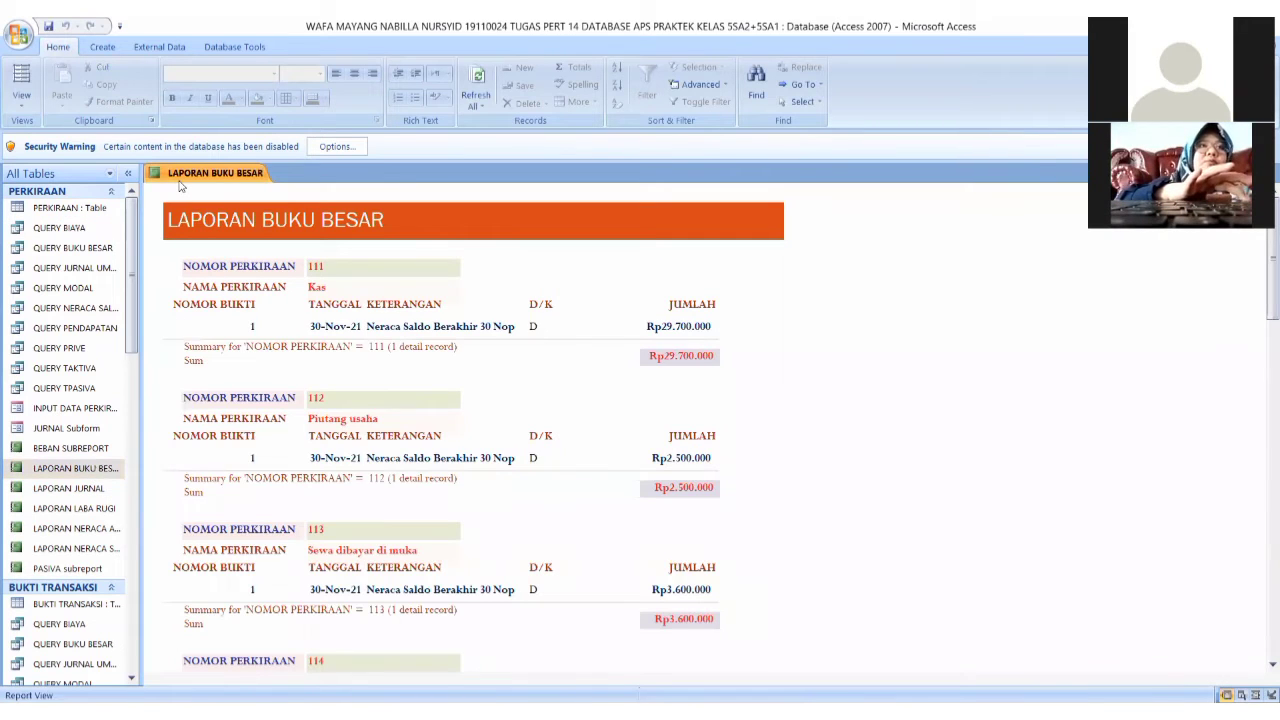
{"action": "right_click", "coordinate": [181, 183]}
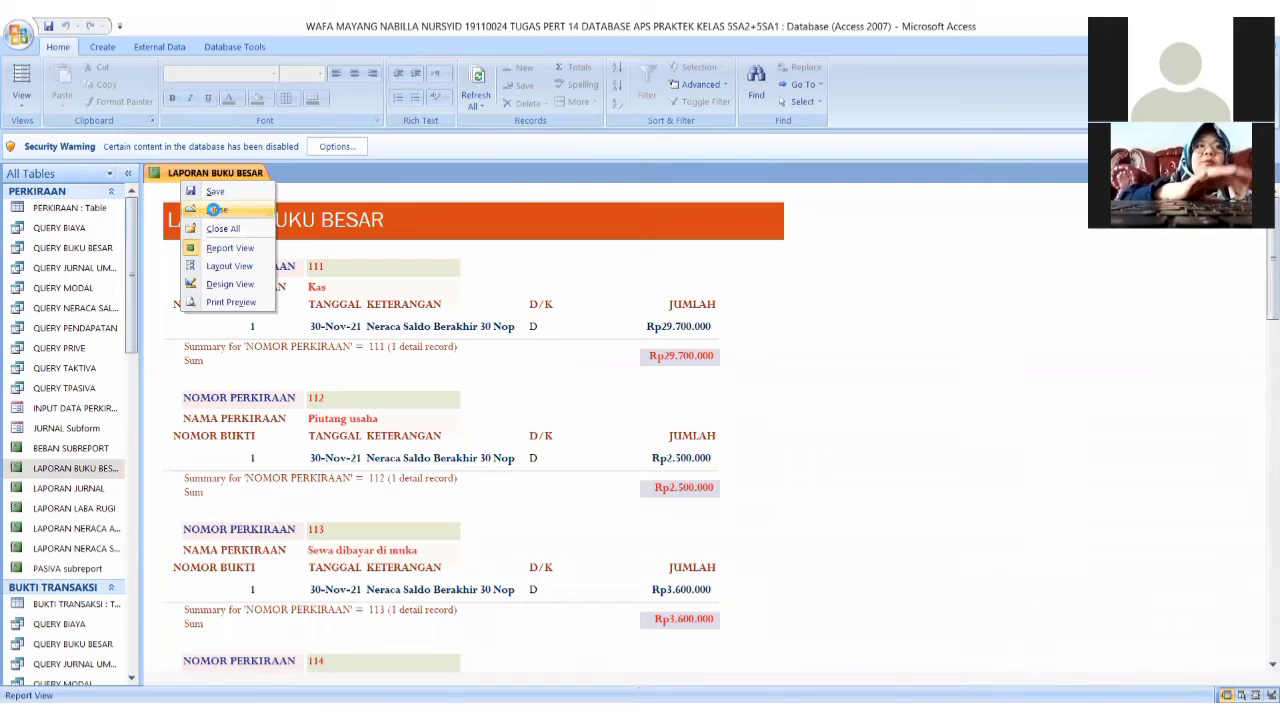
{"action": "key", "text": "Return"}
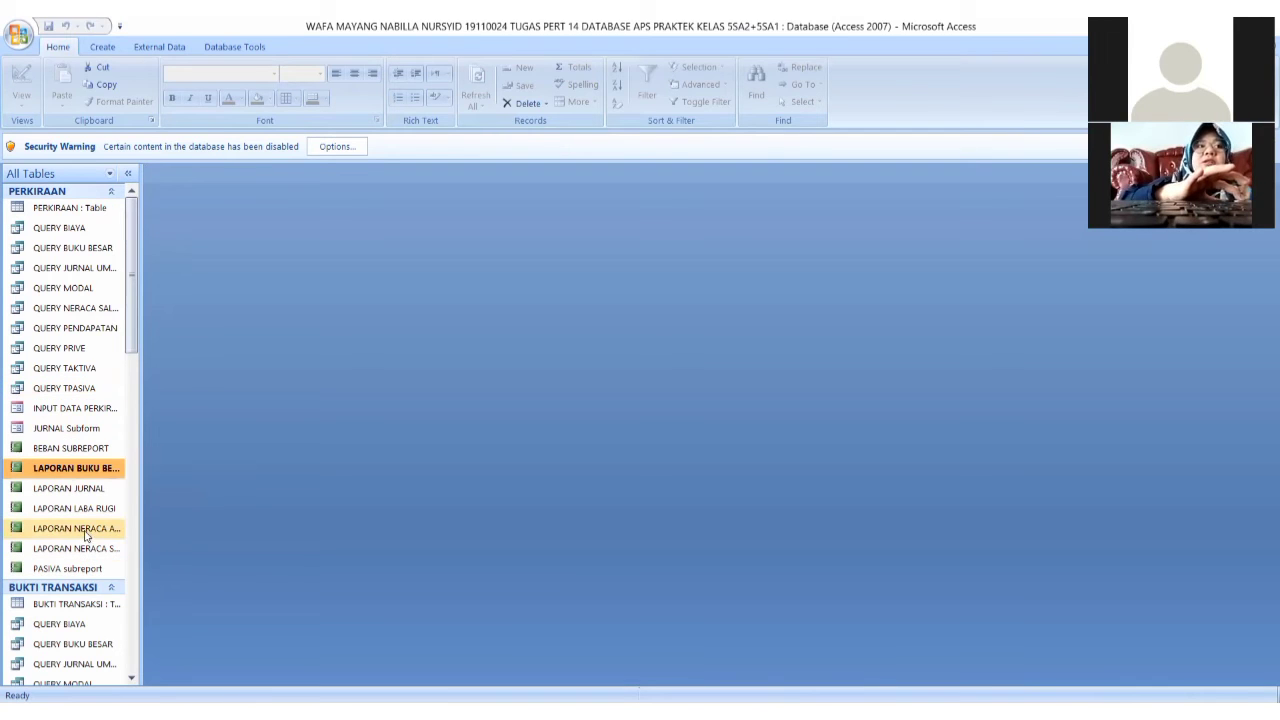
Open the LAPORAN NERACA AKHIR and LAPORAN NERACA SALDO reports to review their account balances, and close both reports
{"action": "double_click", "coordinate": [84, 528]}
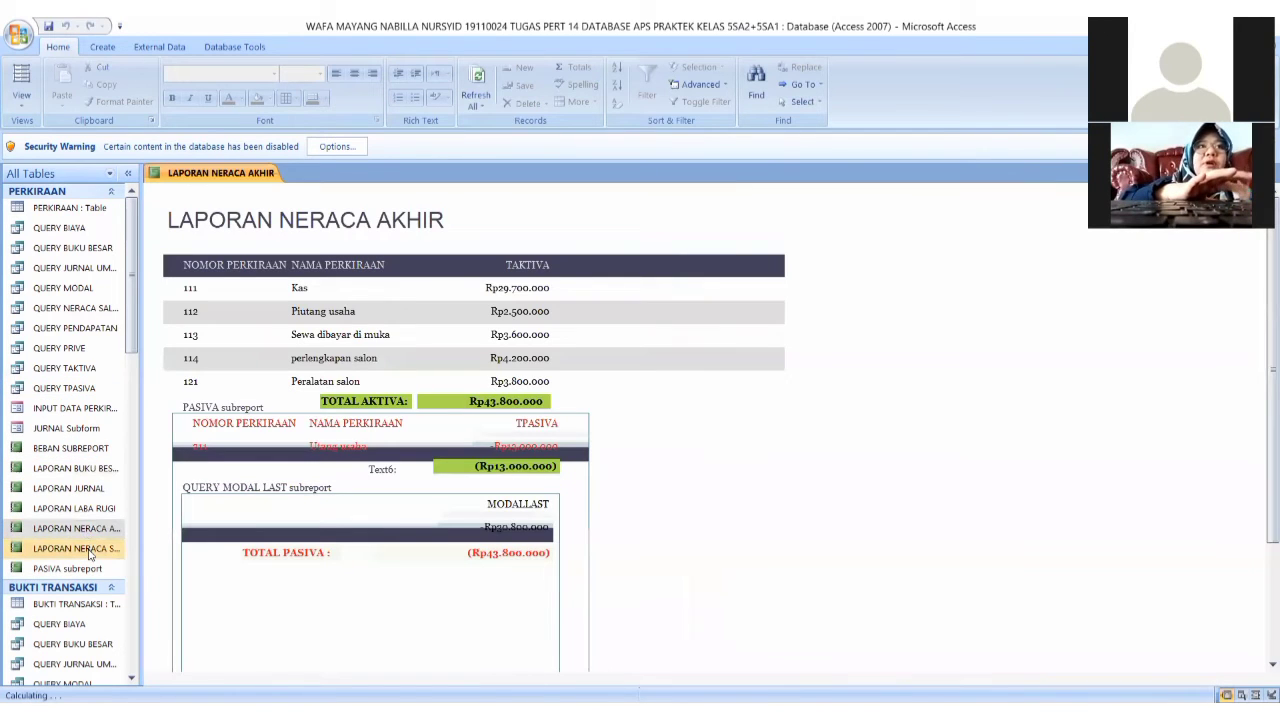
{"action": "left_click", "coordinate": [89, 549]}
{"action": "double_click", "coordinate": [89, 550]}
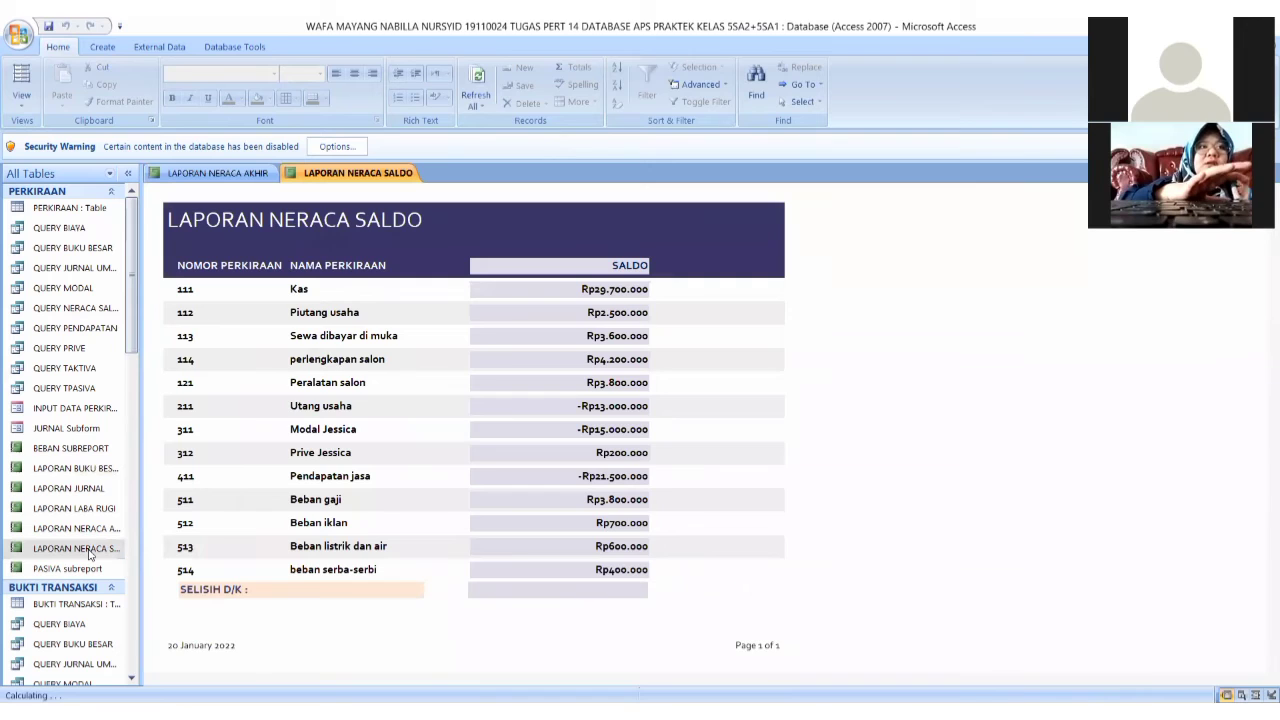
{"action": "left_click", "coordinate": [216, 180]}
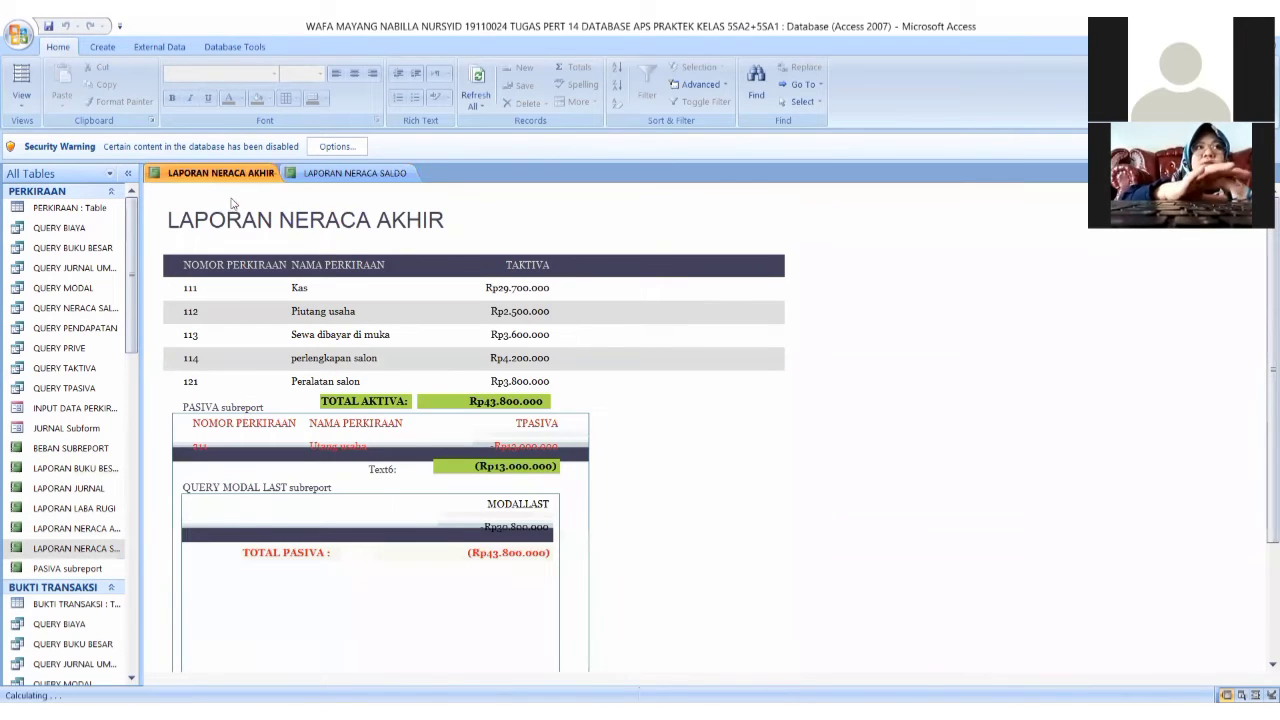
{"action": "right_click", "coordinate": [219, 181]}
{"action": "left_click", "coordinate": [252, 208]}
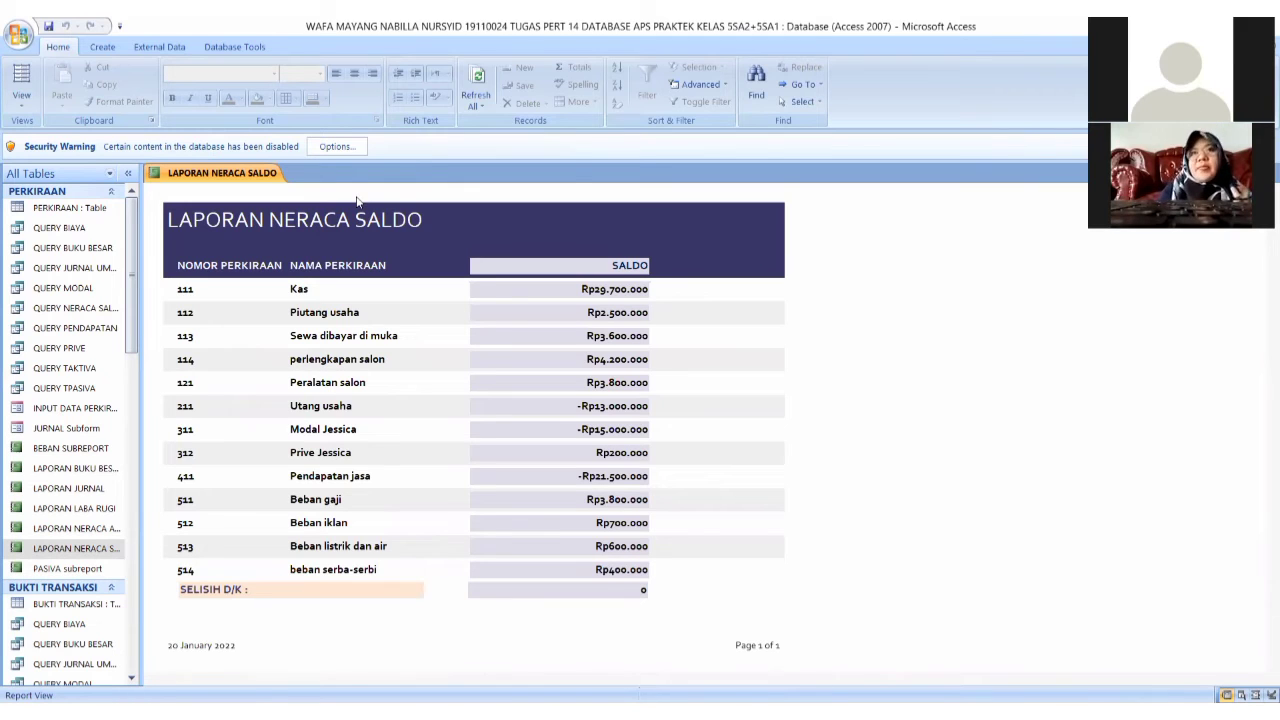
{"action": "right_click", "coordinate": [259, 171]}
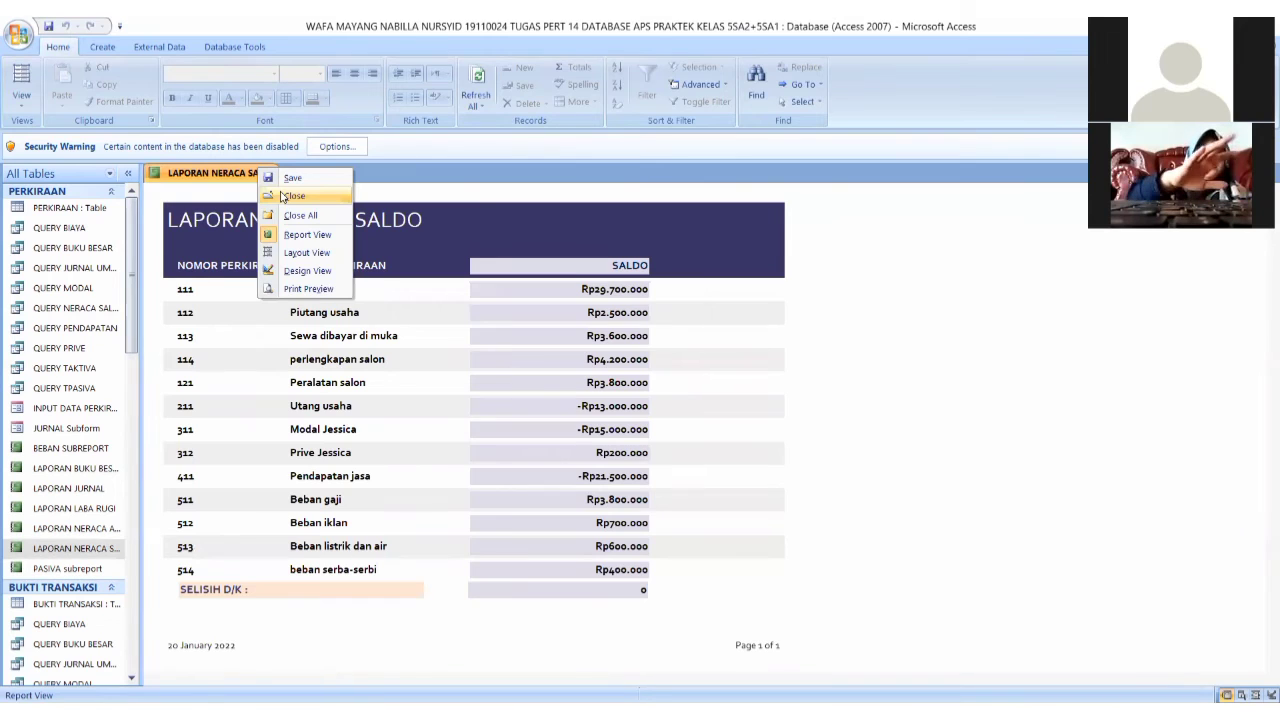
{"action": "left_click", "coordinate": [290, 196]}
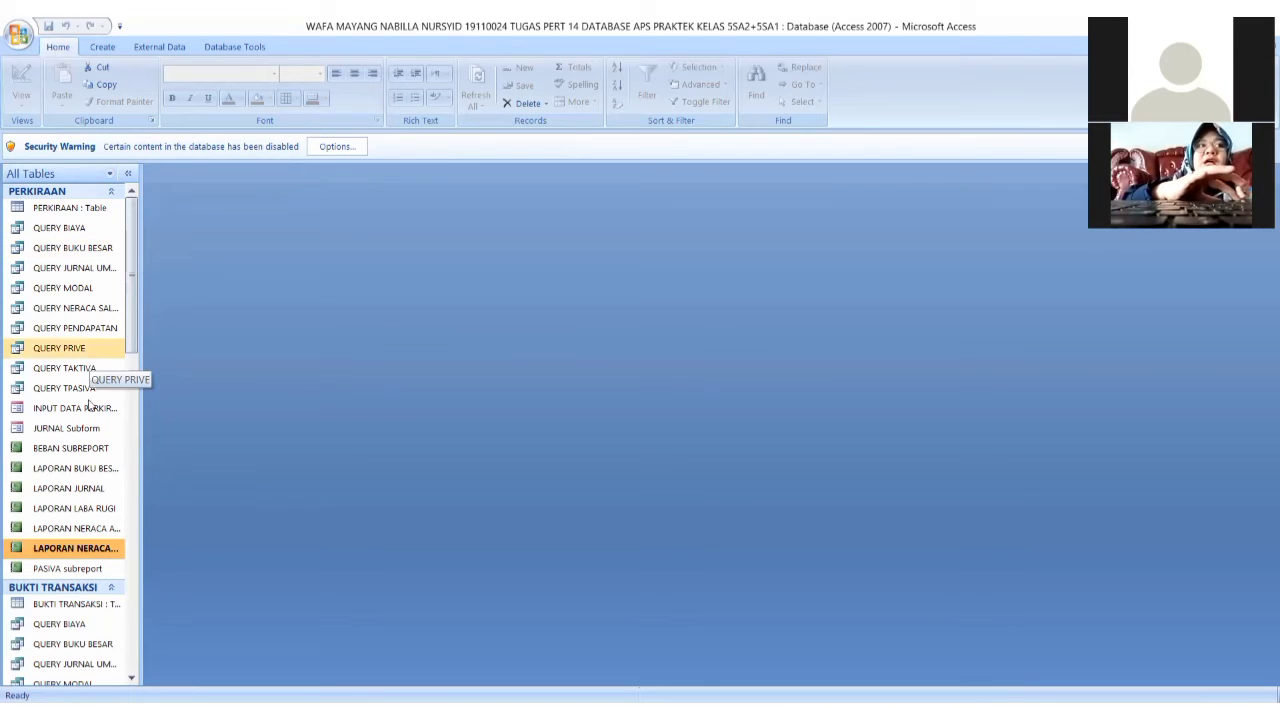
Open the LAPORAN BUKU BESAR, LAPORAN JURNAL, LAPORAN LABA RUGI, LAPORAN NERACA AKHIR and LAPORAN NERACA SALDO reports together
{"action": "left_click", "coordinate": [133, 458]}
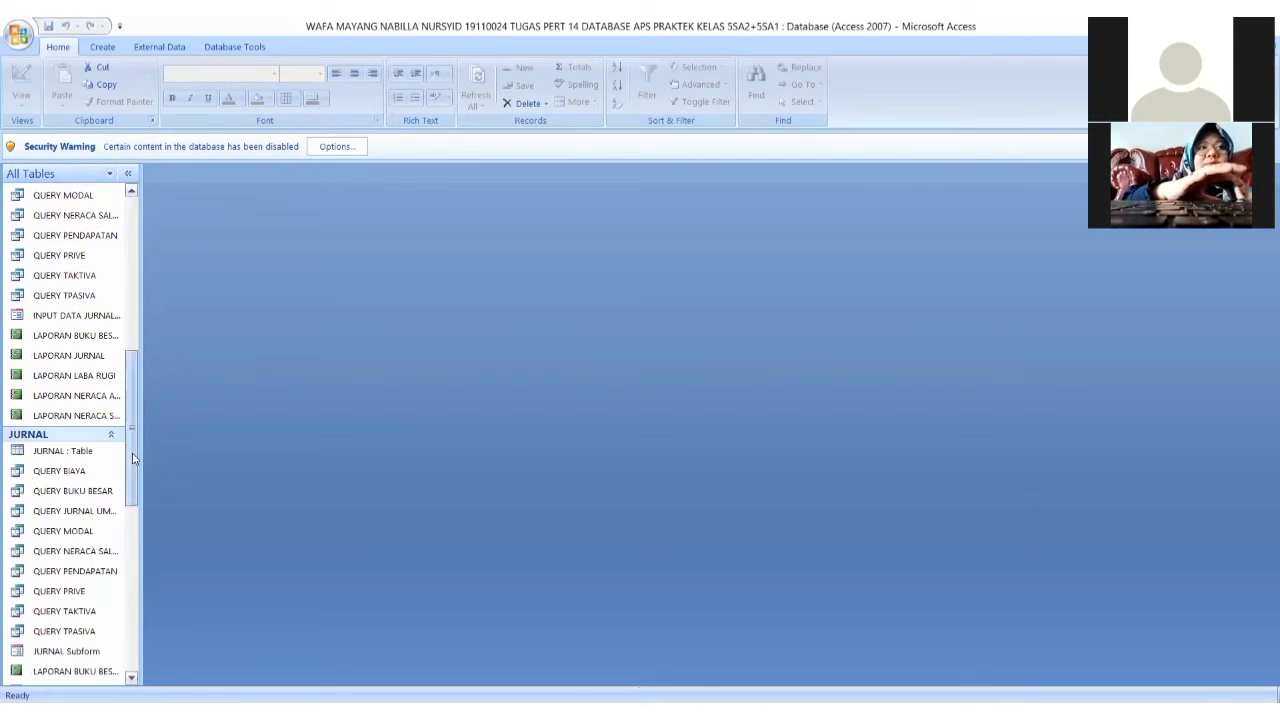
{"action": "left_click", "coordinate": [137, 562]}
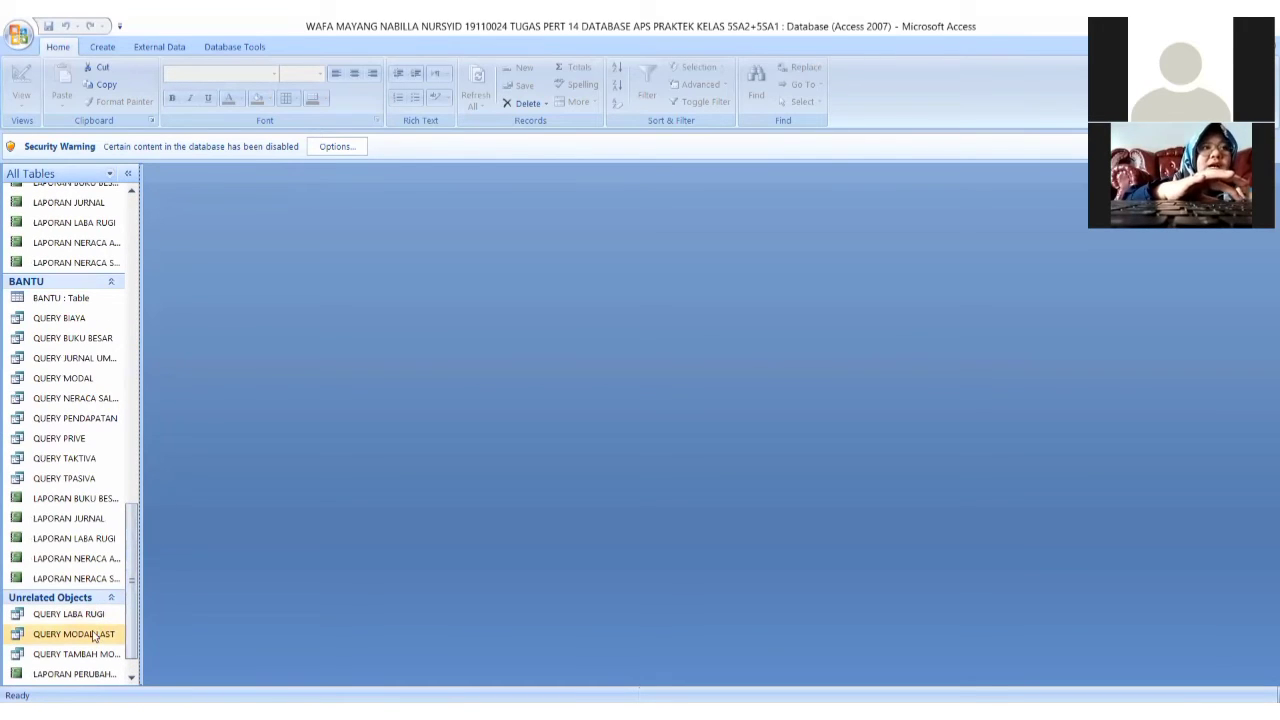
{"action": "left_click", "coordinate": [130, 424]}
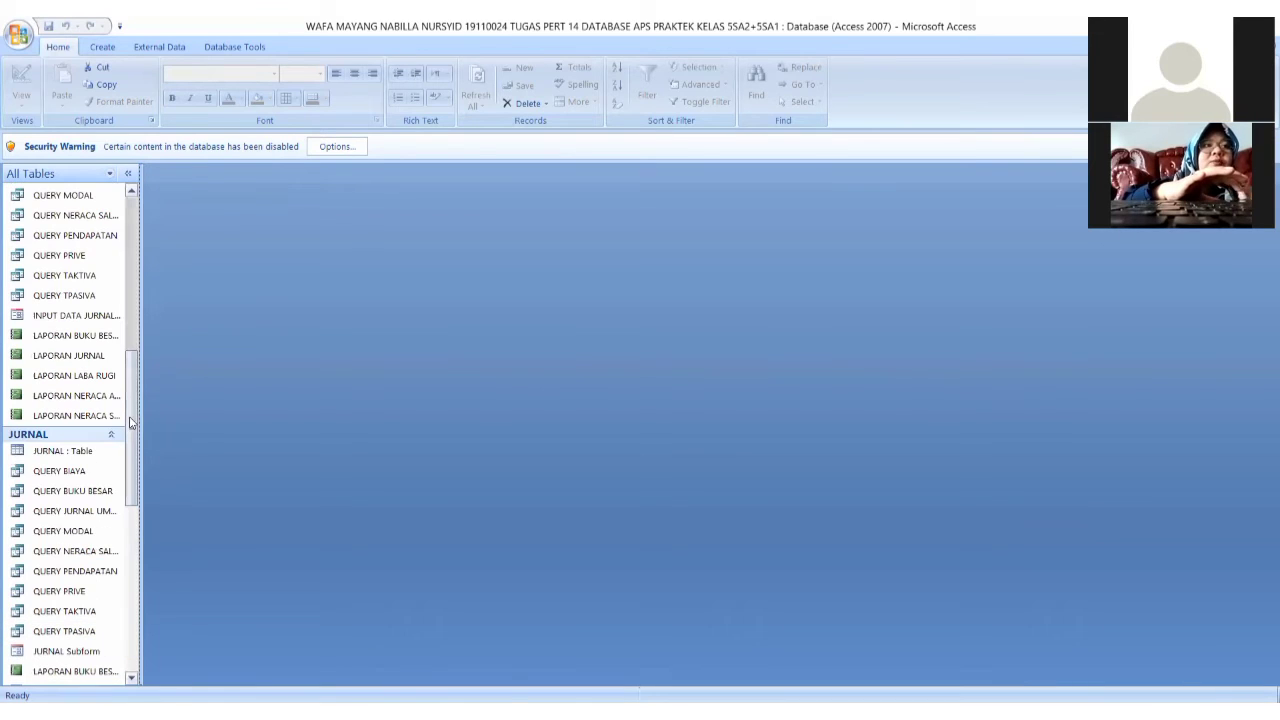
{"action": "left_click", "coordinate": [132, 266]}
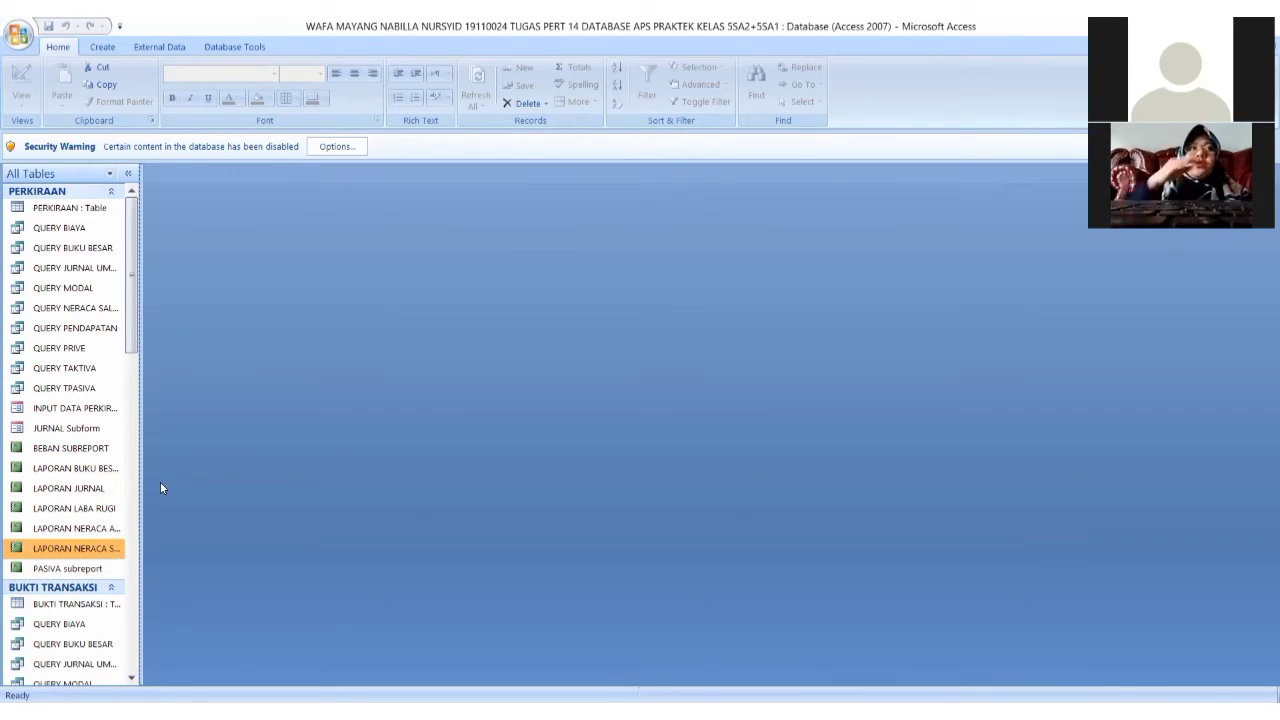
{"action": "double_click", "coordinate": [92, 474]}
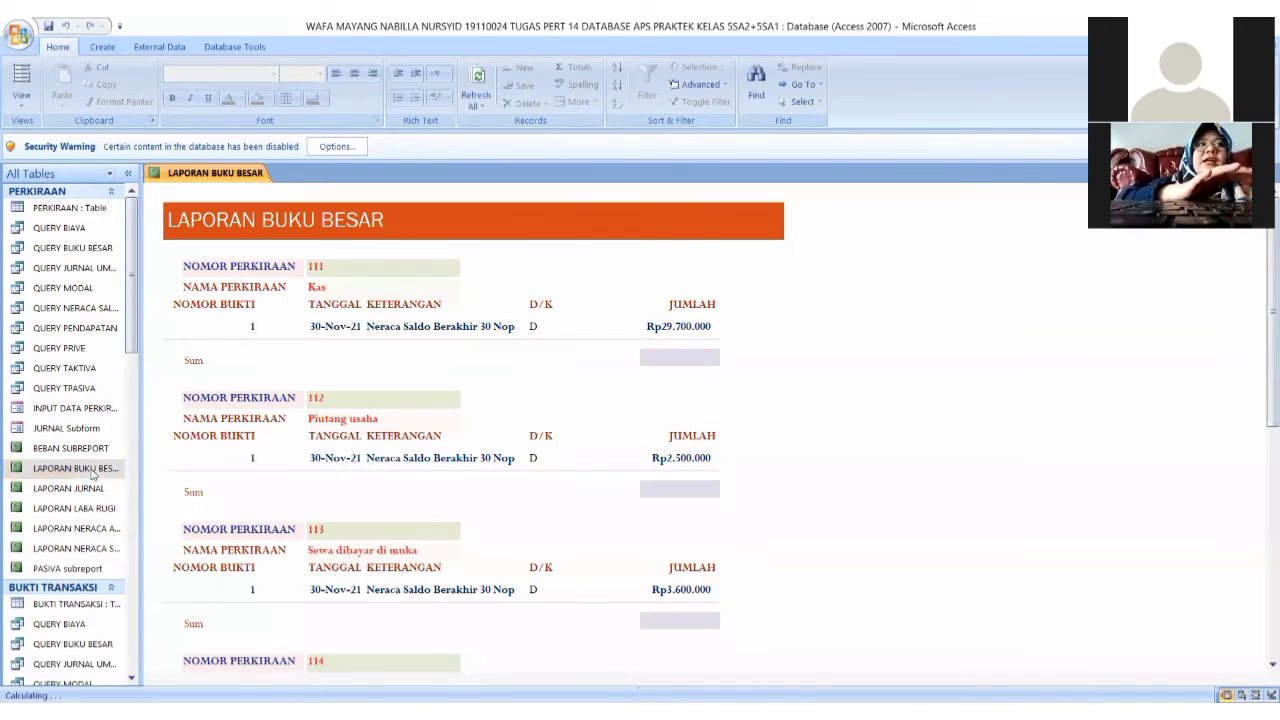
{"action": "double_click", "coordinate": [92, 488]}
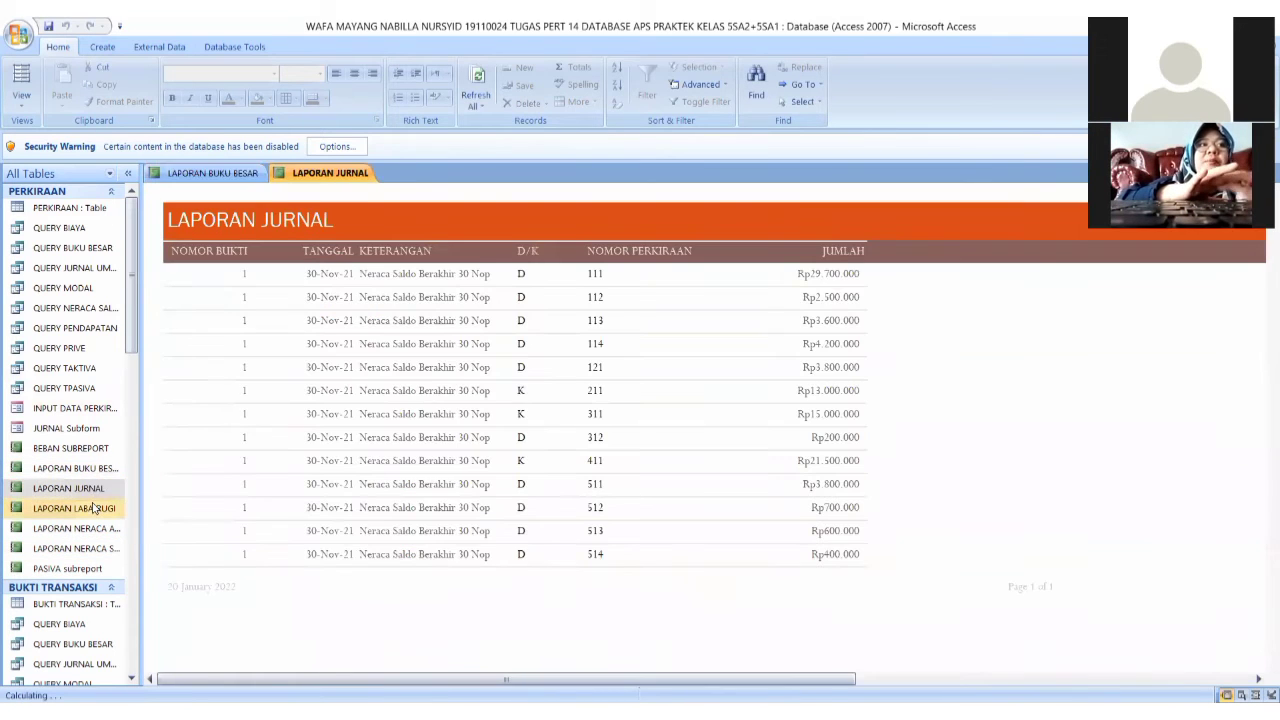
{"action": "double_click", "coordinate": [93, 509]}
{"action": "double_click", "coordinate": [97, 528]}
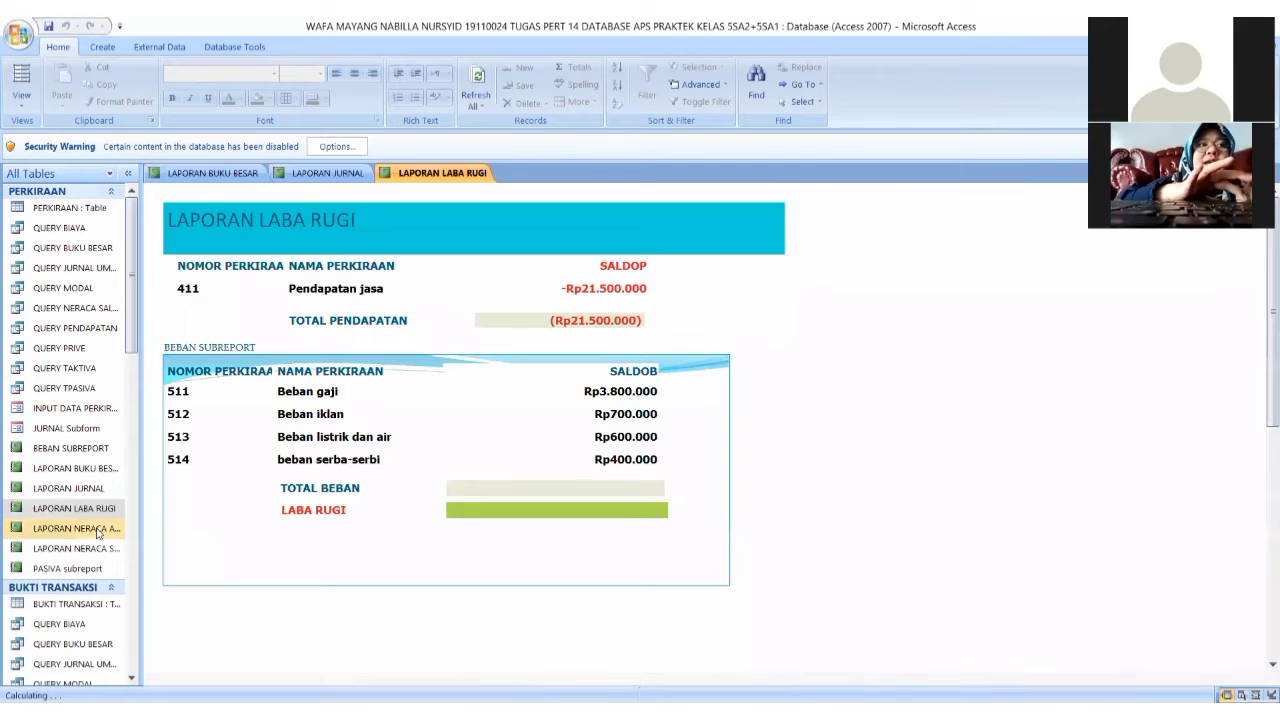
{"action": "double_click", "coordinate": [95, 549]}
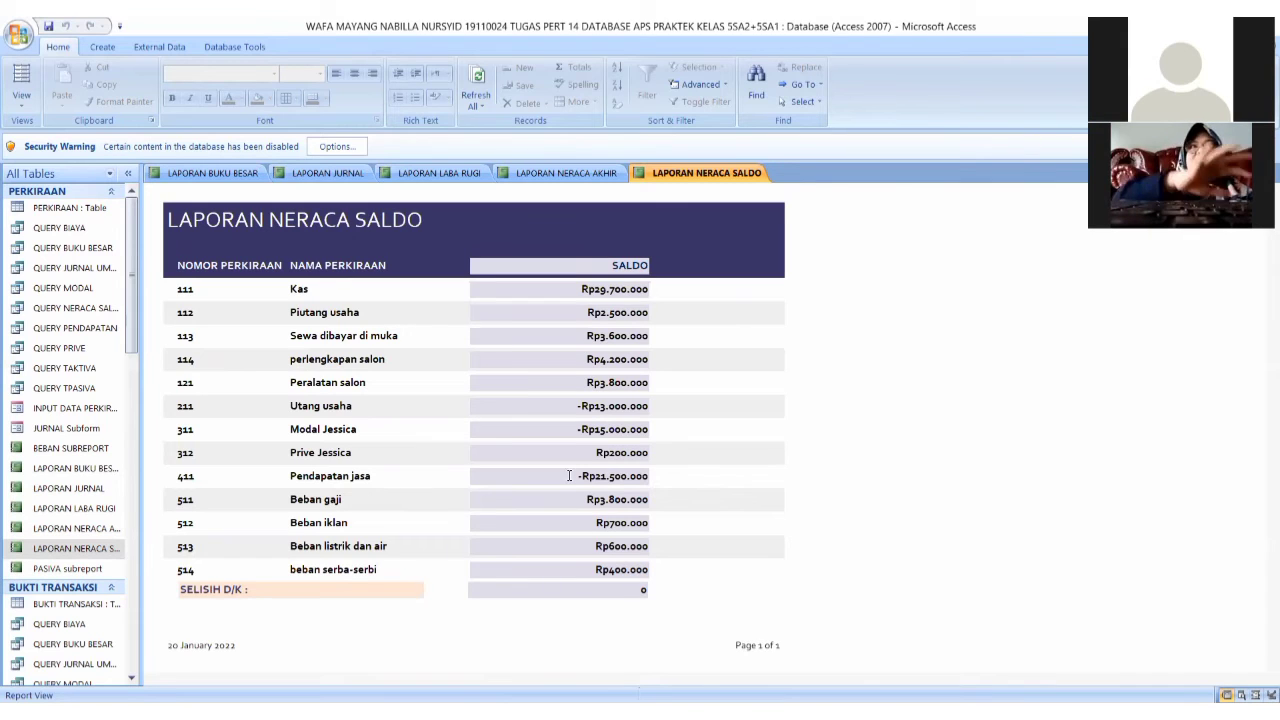
Review the open reports in turn: LAPORAN JURNAL, LAPORAN LABA RUGI, LAPORAN BUKU BESAR and LAPORAN NERACA AKHIR
{"action": "left_click", "coordinate": [349, 175]}
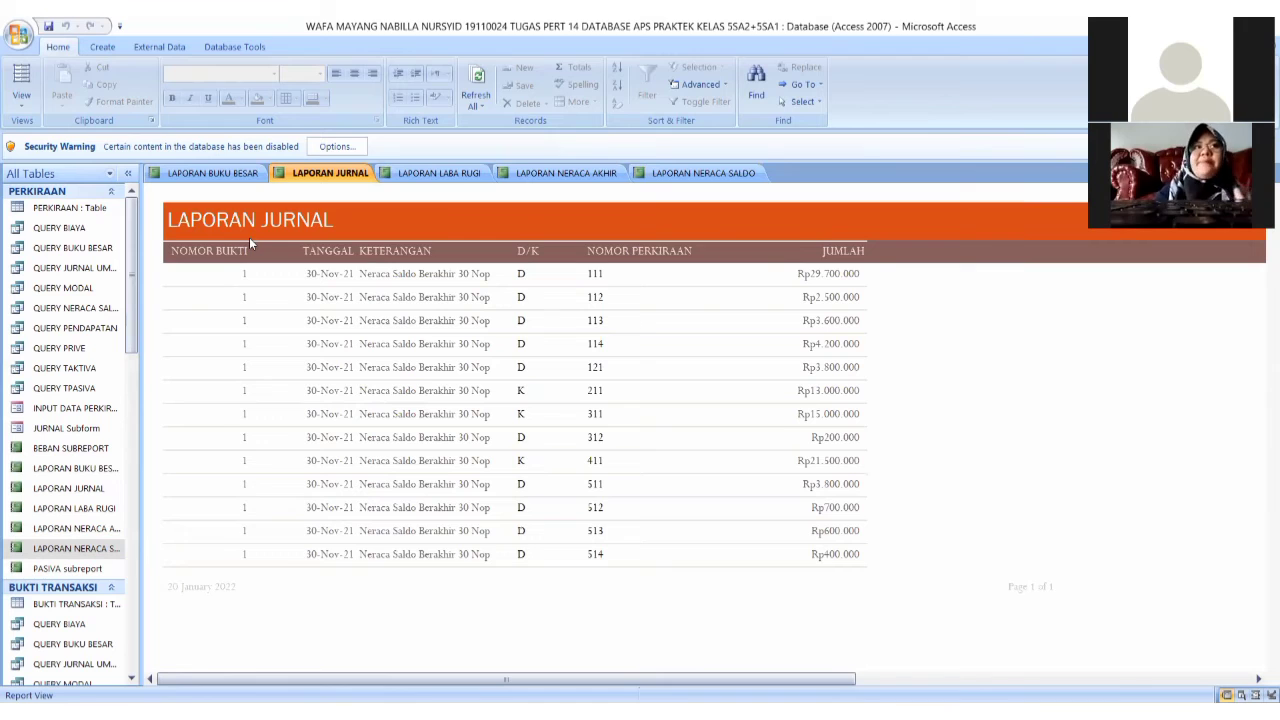
{"action": "left_click", "coordinate": [461, 175]}
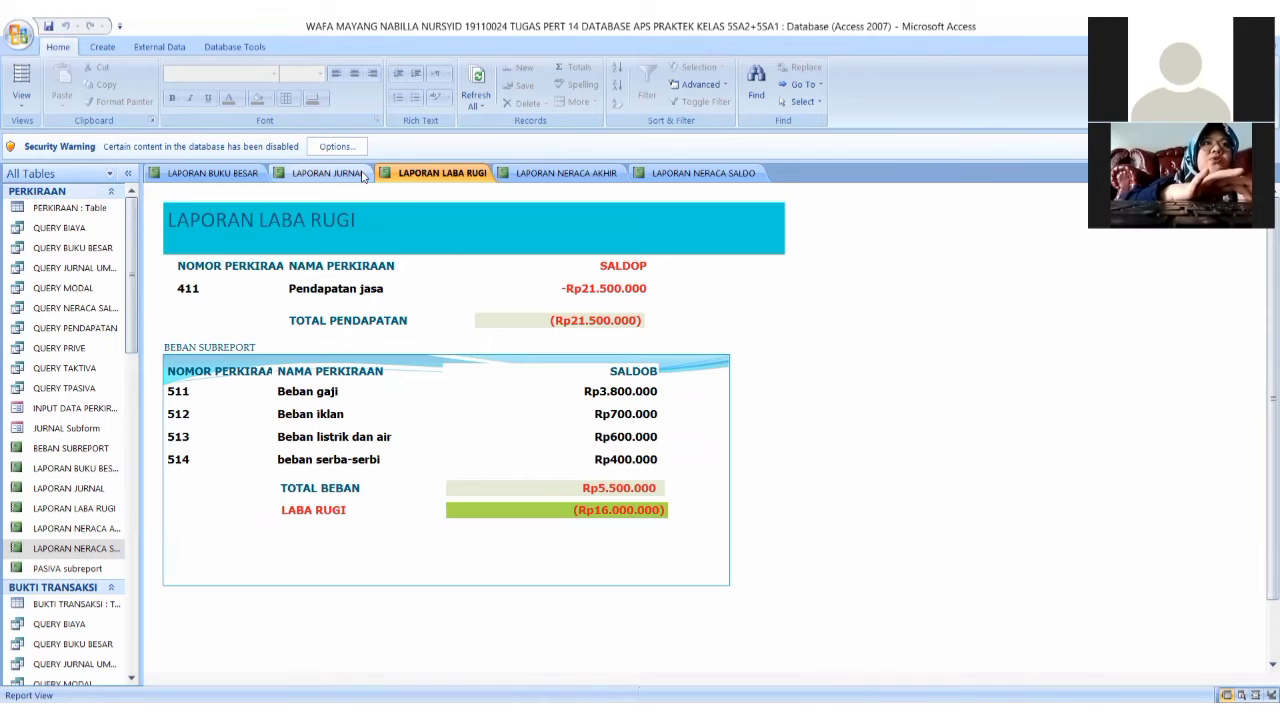
{"action": "left_click", "coordinate": [231, 172]}
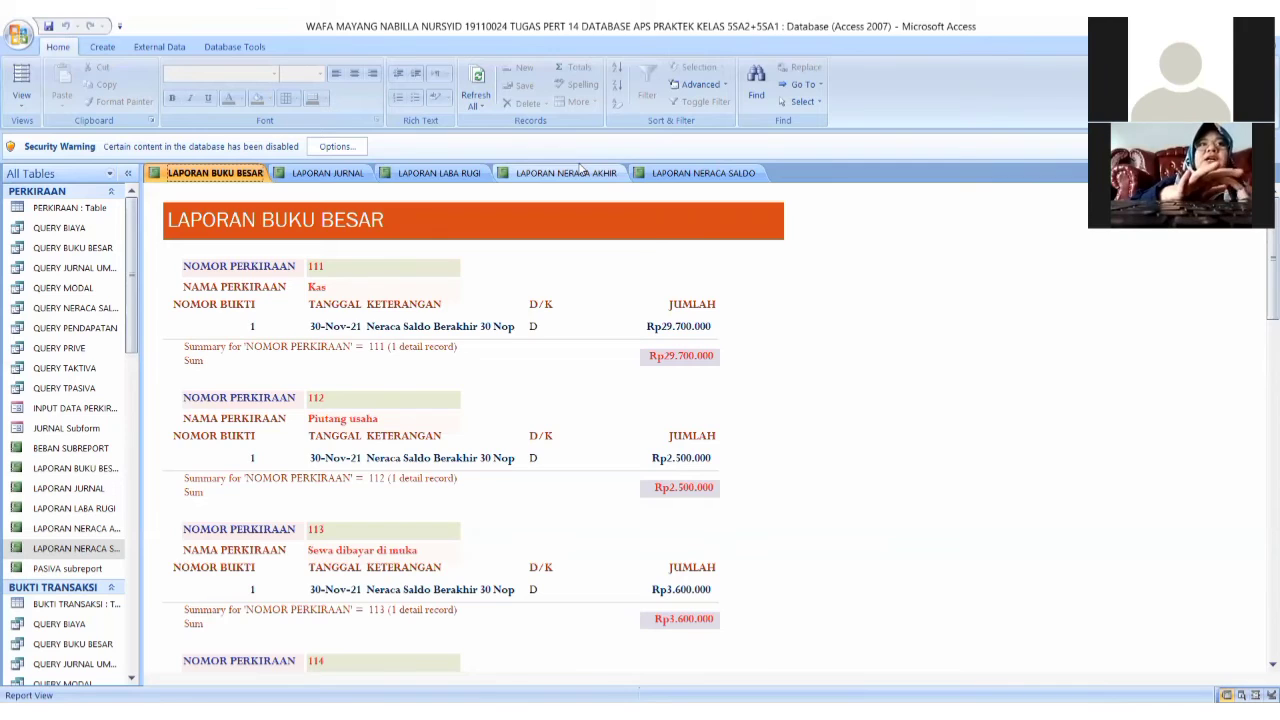
{"action": "left_click", "coordinate": [579, 170]}
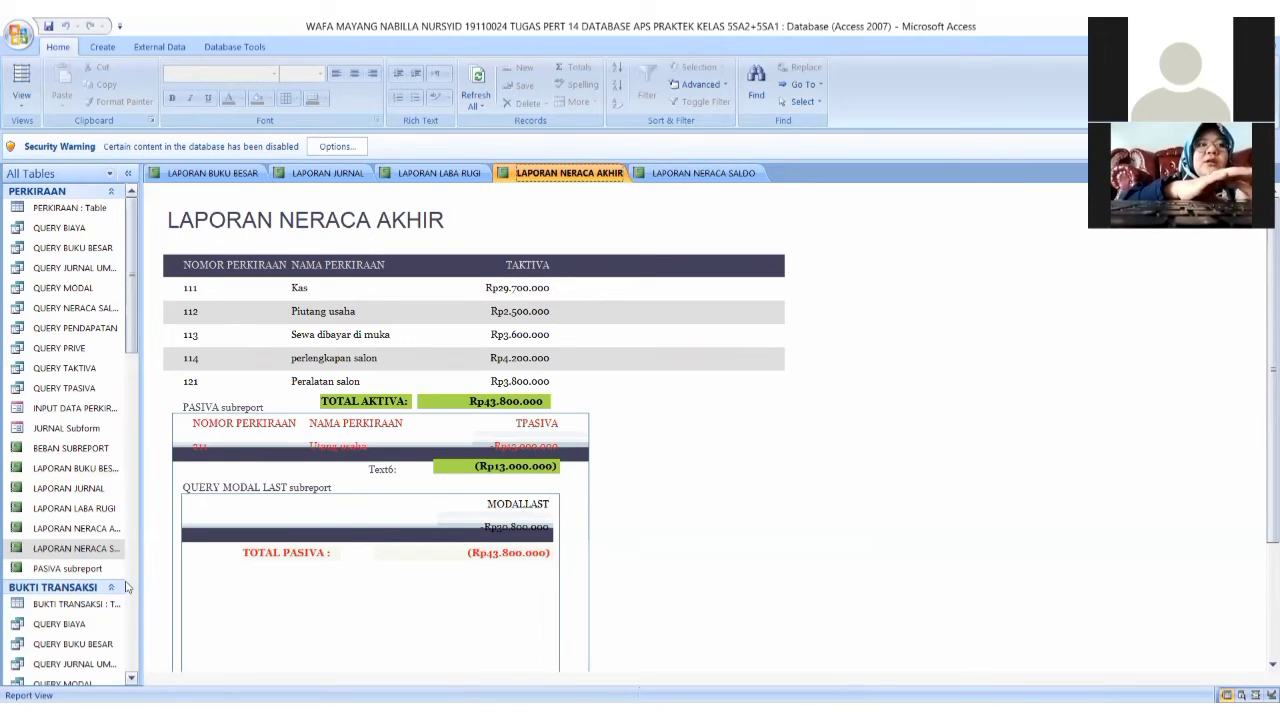
Examine the queries, forms and reports listed under the PERKIRAAN, BUKTI TRANSAKSI, JURNAL, BANTU and Unrelated Objects groups
{"action": "scroll", "coordinate": [126, 587], "scroll_direction": "down", "scroll_amount": 8}
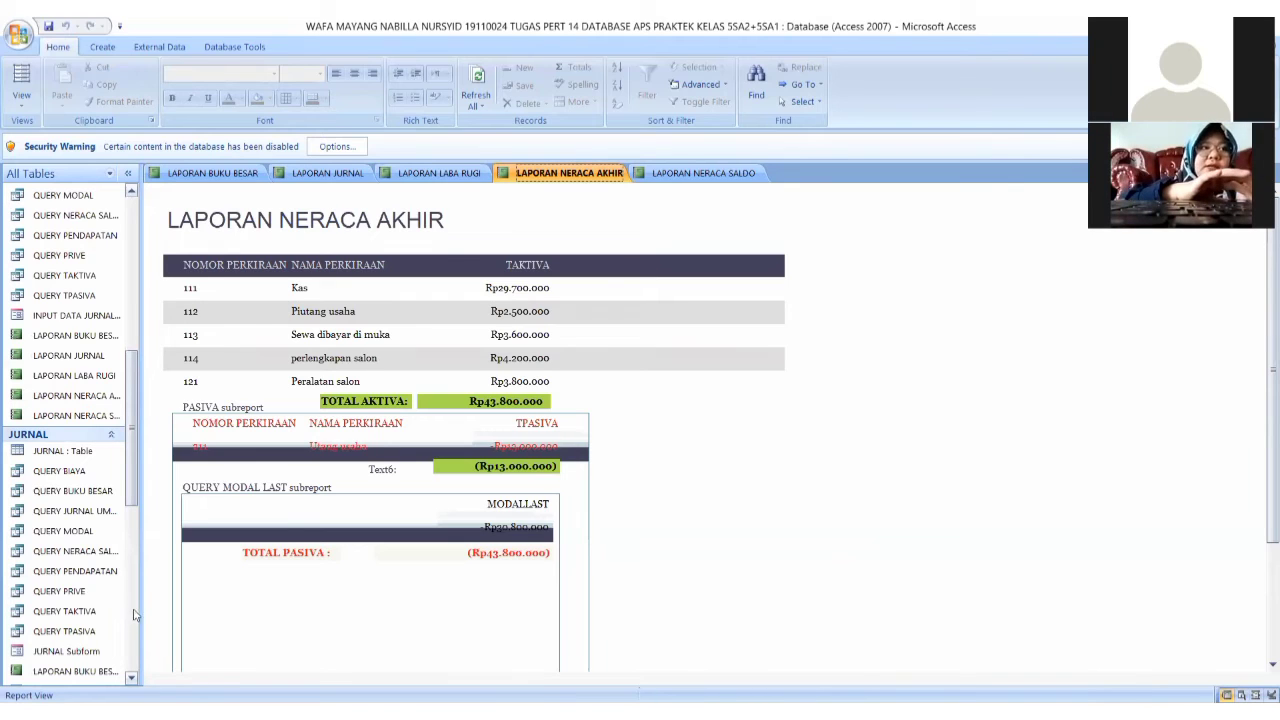
{"action": "left_click", "coordinate": [108, 569]}
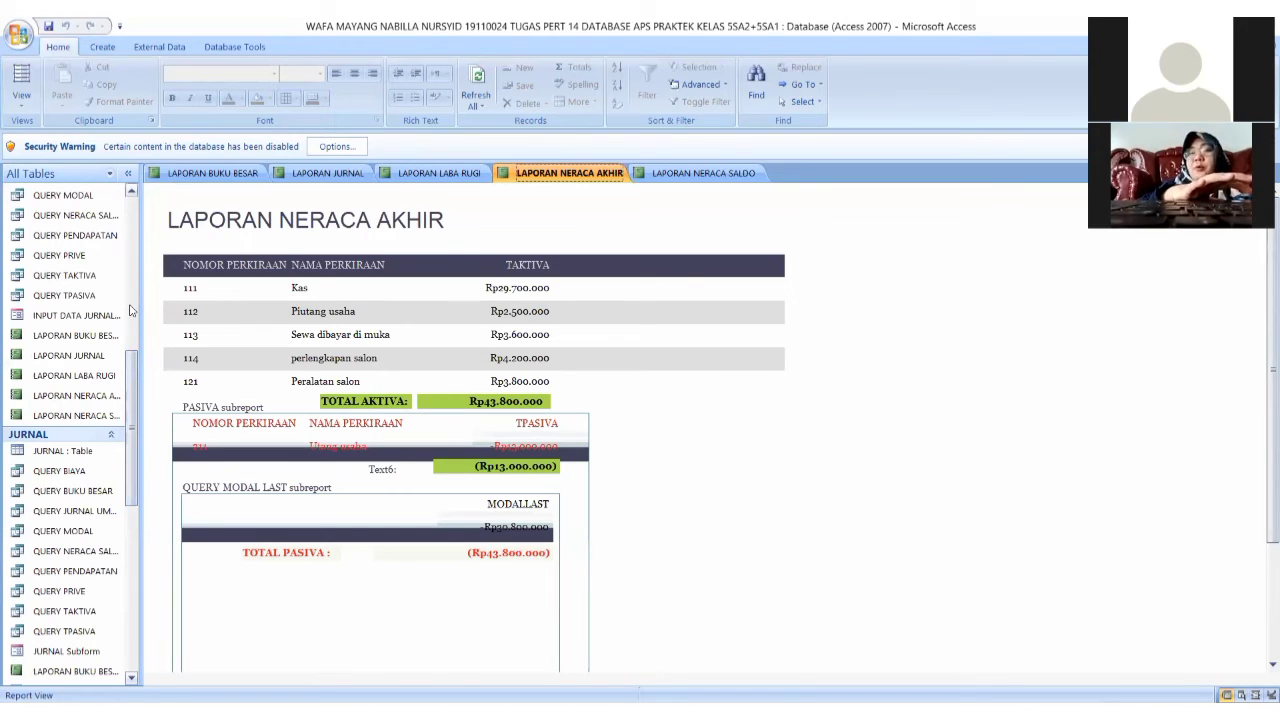
{"action": "scroll", "coordinate": [129, 311], "scroll_direction": "up", "scroll_amount": 10}
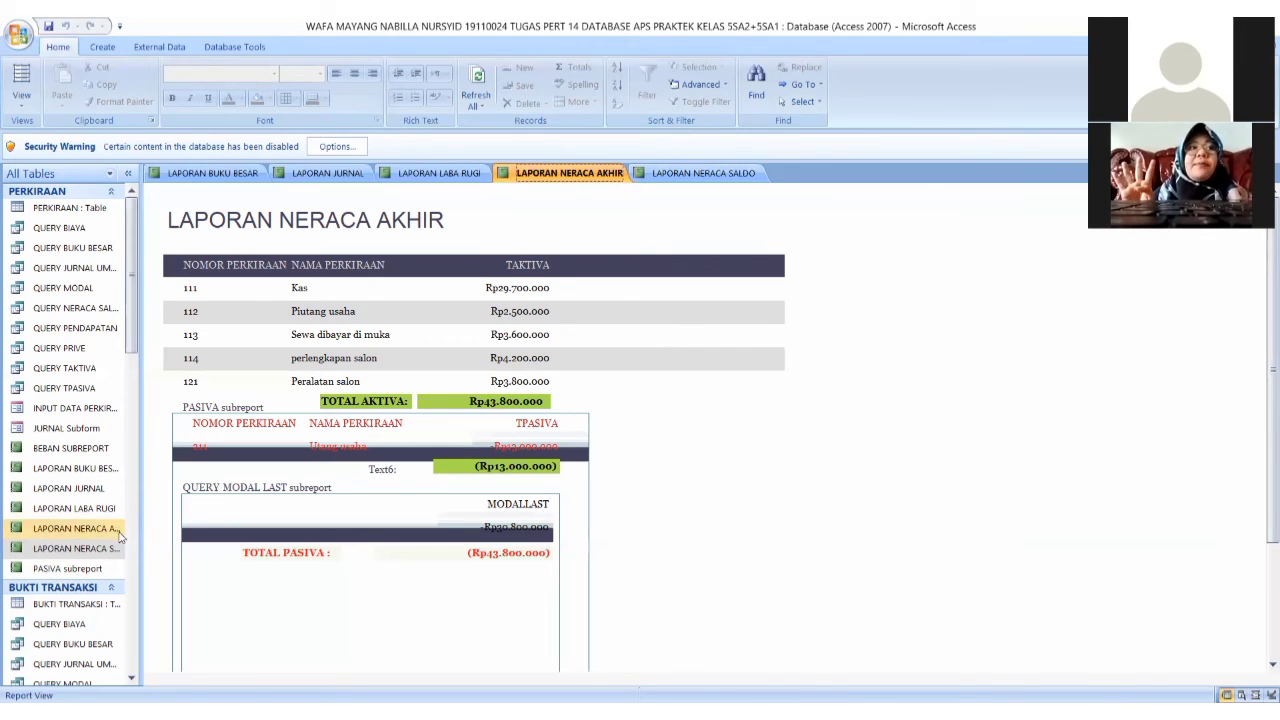
{"action": "scroll", "coordinate": [131, 562], "scroll_direction": "down", "scroll_amount": 8}
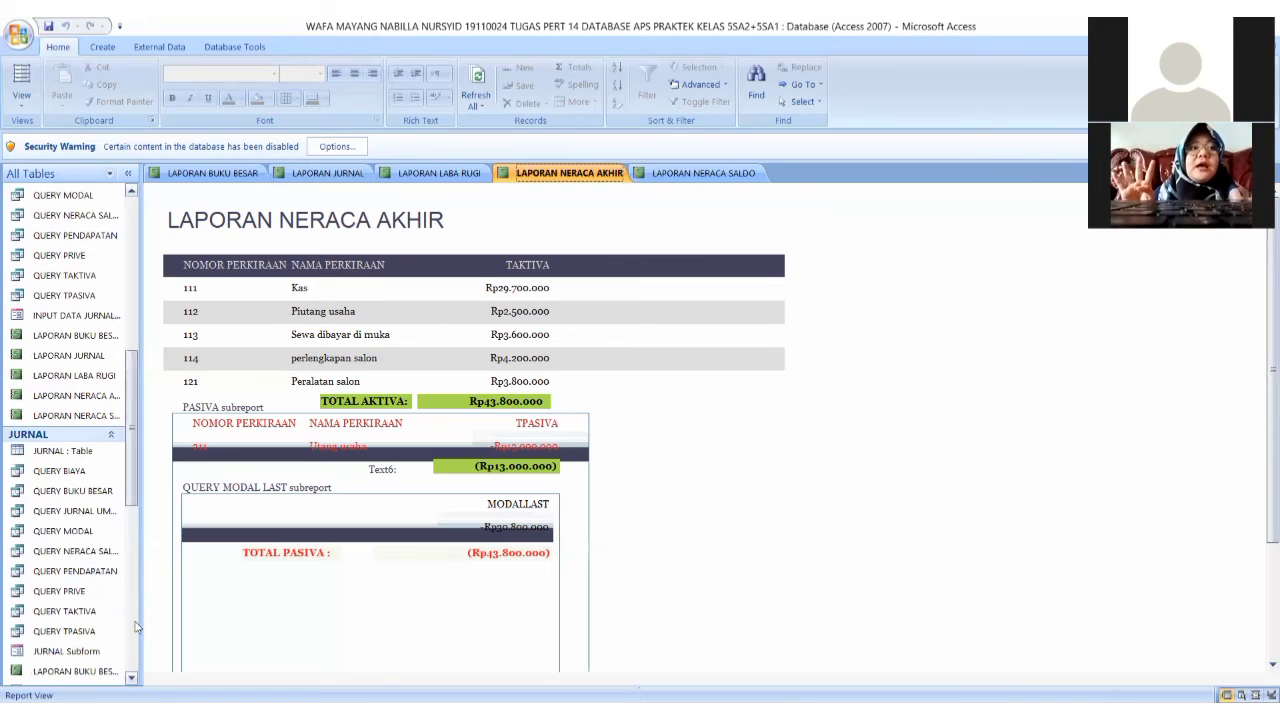
{"action": "scroll", "coordinate": [137, 623], "scroll_direction": "down", "scroll_amount": 8}
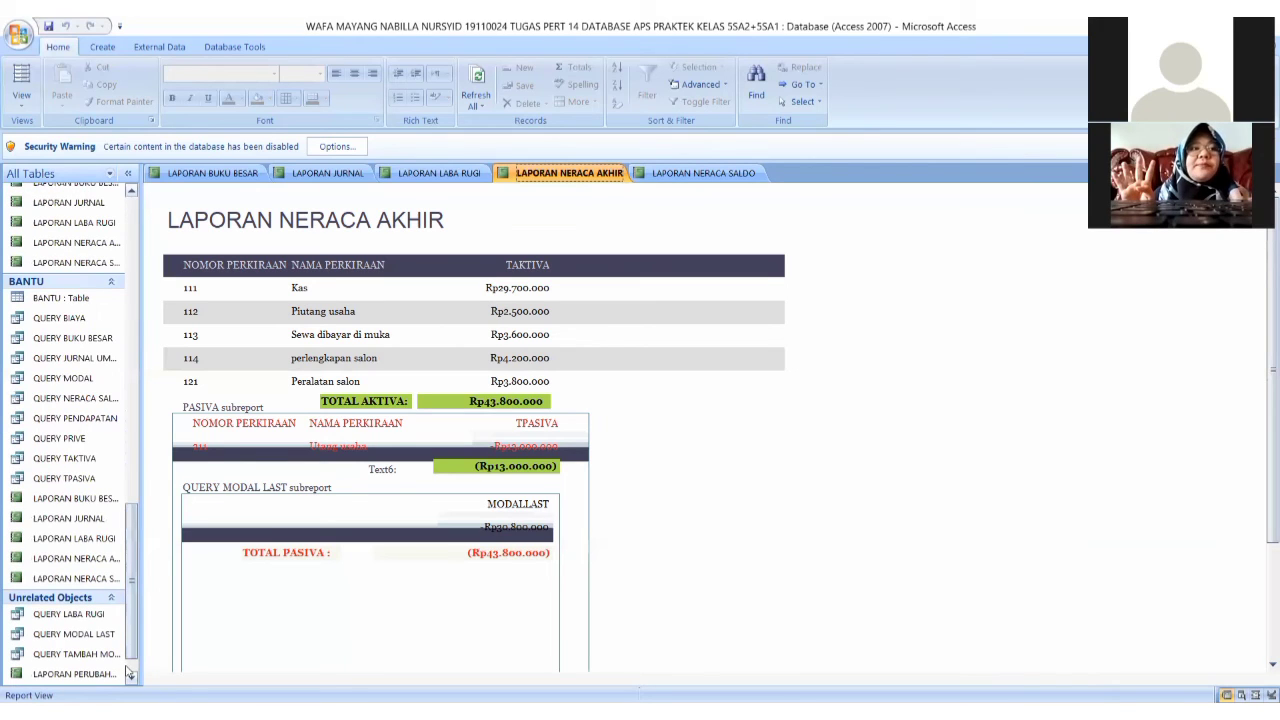
{"action": "scroll", "coordinate": [134, 675], "scroll_direction": "down", "scroll_amount": 1}
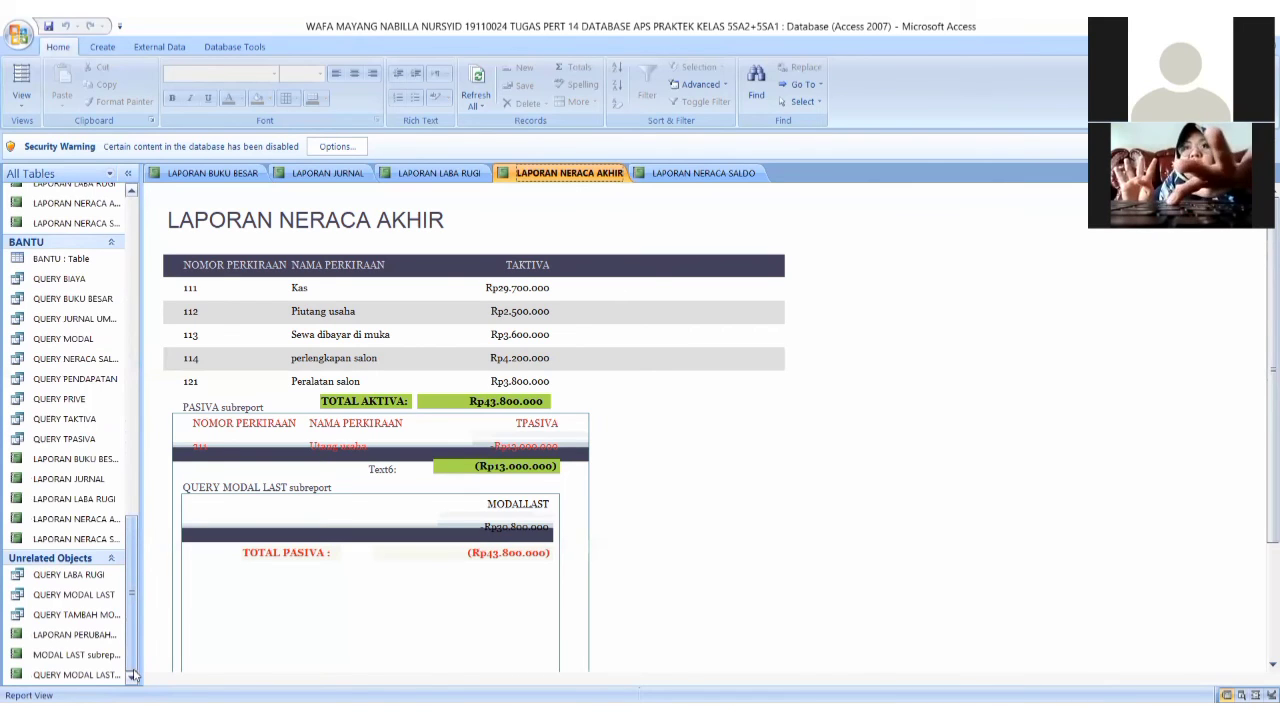
{"action": "key", "text": "ctrl+shift+F6"}
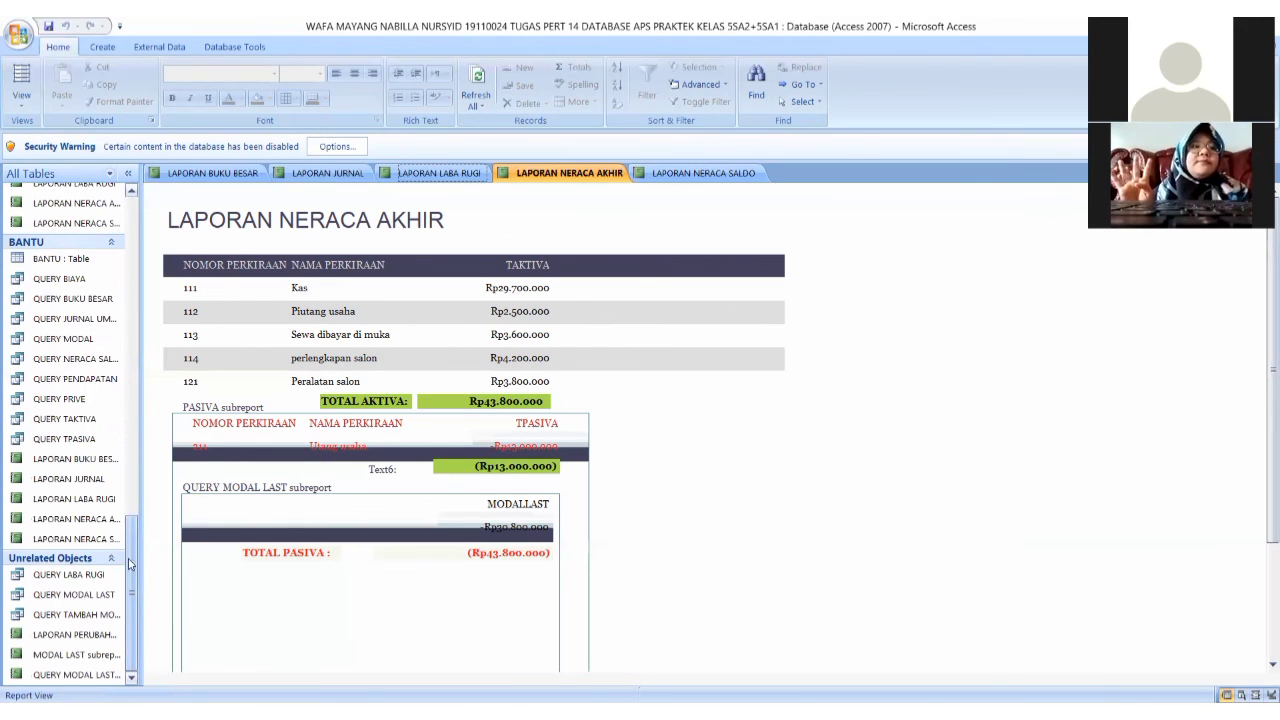
{"action": "left_click", "coordinate": [132, 500]}
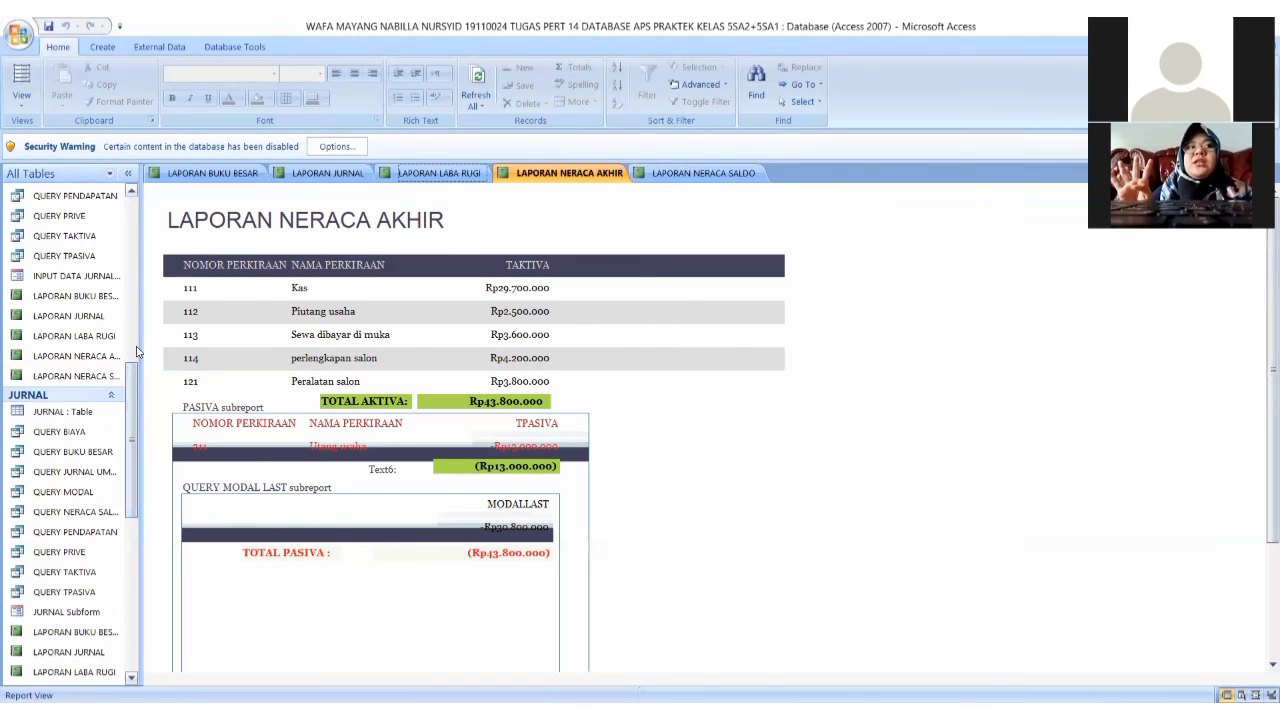
{"action": "scroll", "coordinate": [137, 352], "scroll_direction": "down", "scroll_amount": 4}
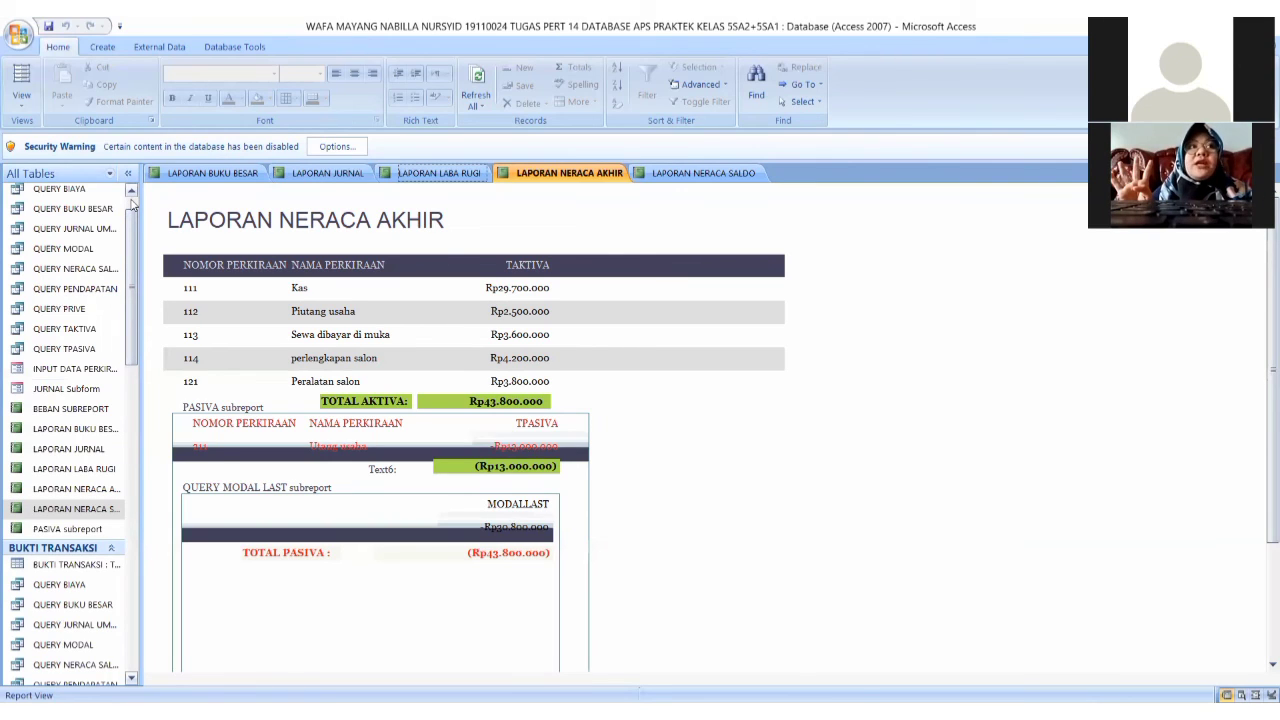
{"action": "scroll", "coordinate": [131, 199], "scroll_direction": "up", "scroll_amount": 1}
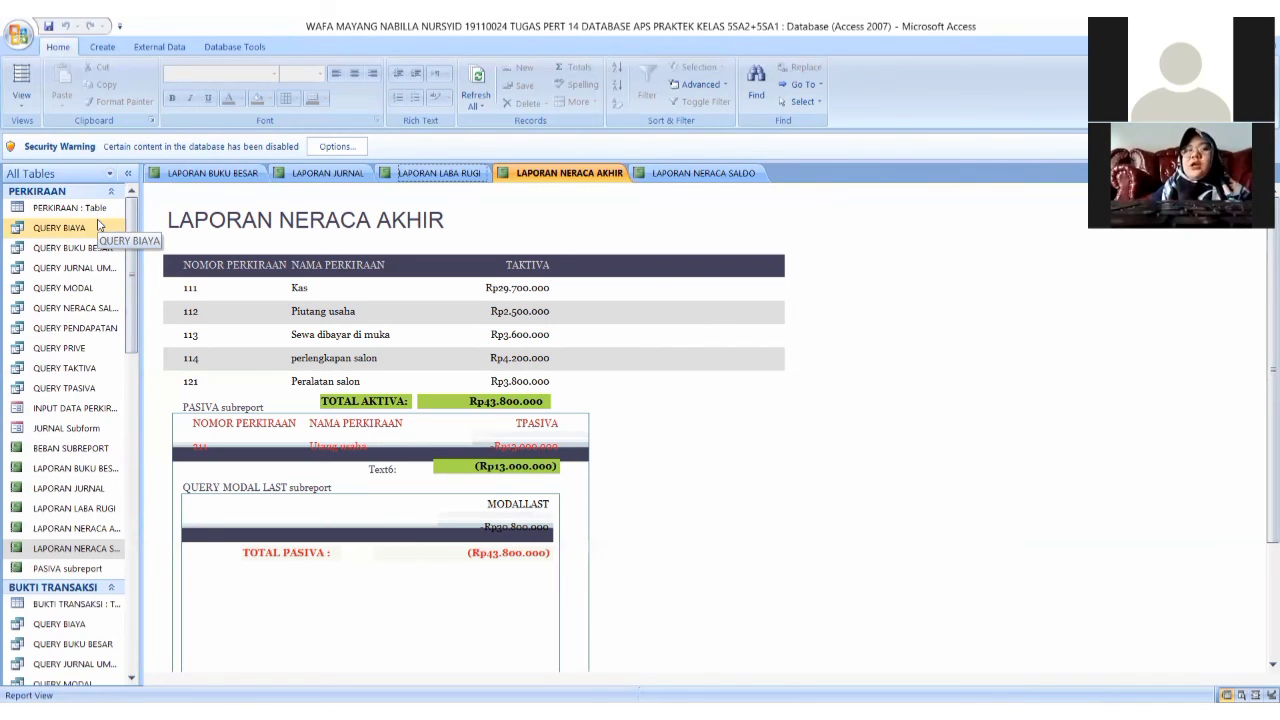
Show the LAPORAN BUKU BESAR report in Layout View and close the report
{"action": "left_click", "coordinate": [214, 173]}
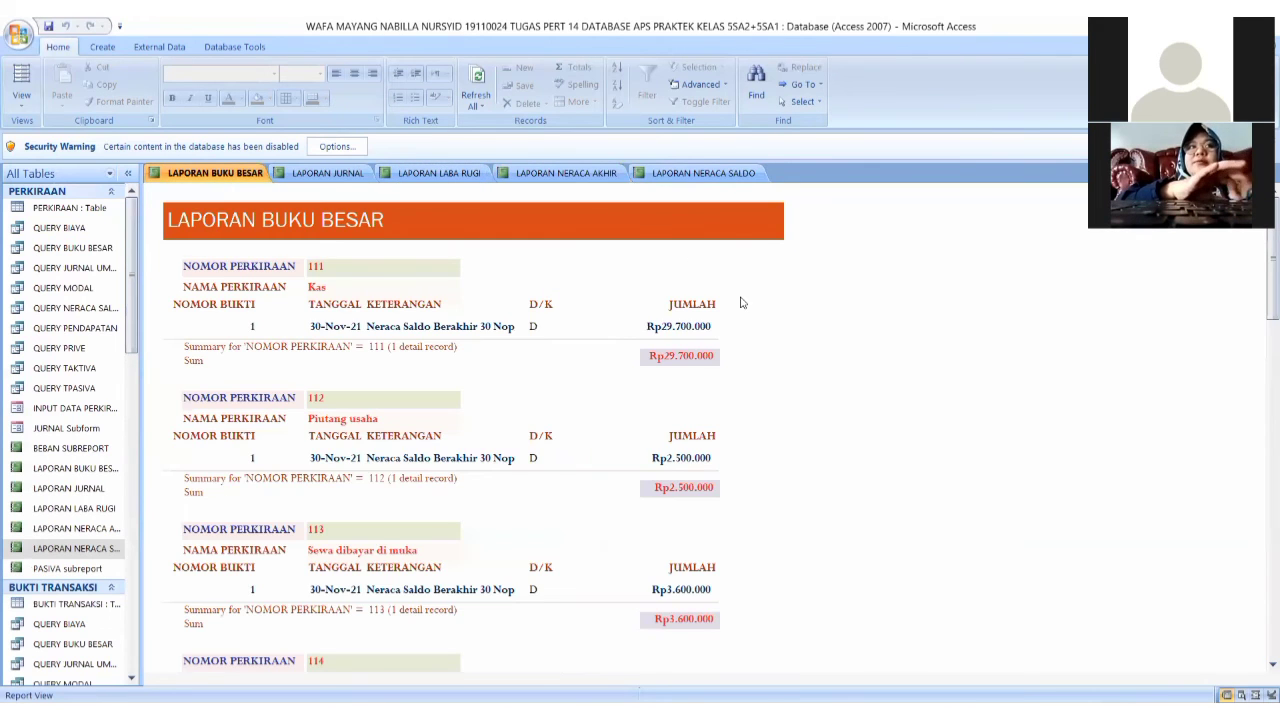
{"action": "right_click", "coordinate": [221, 176]}
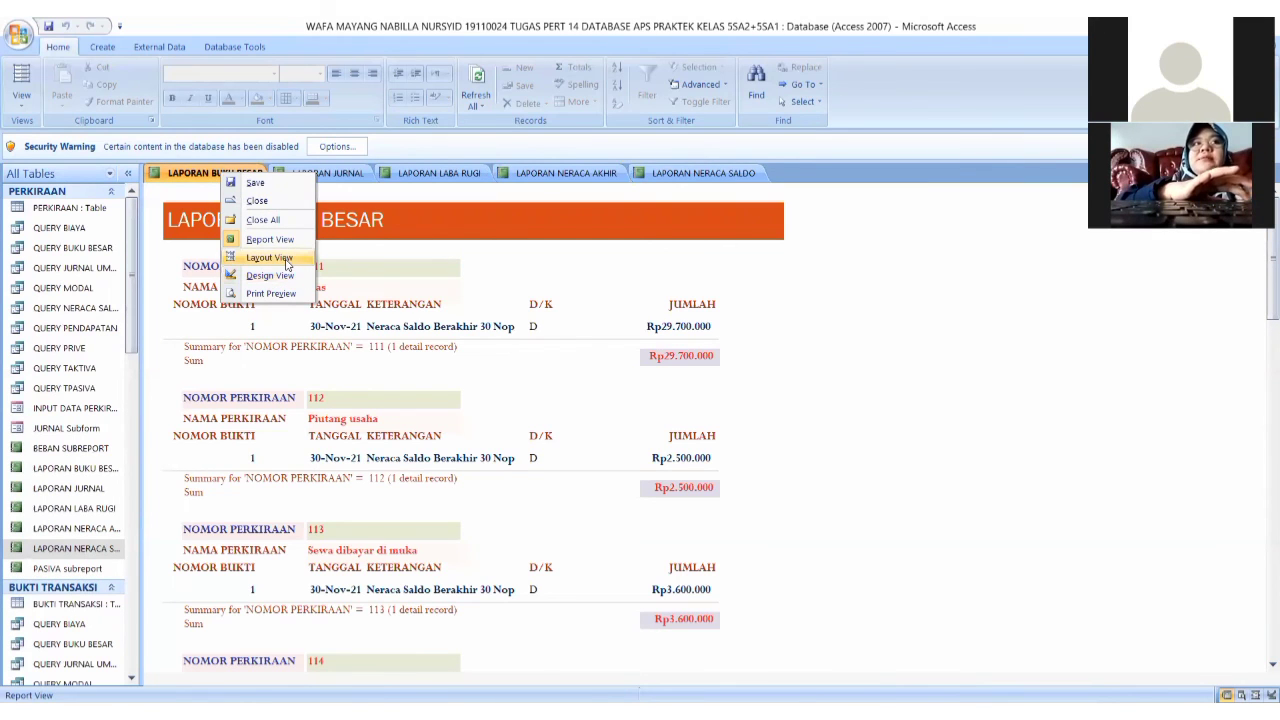
{"action": "left_click", "coordinate": [283, 257]}
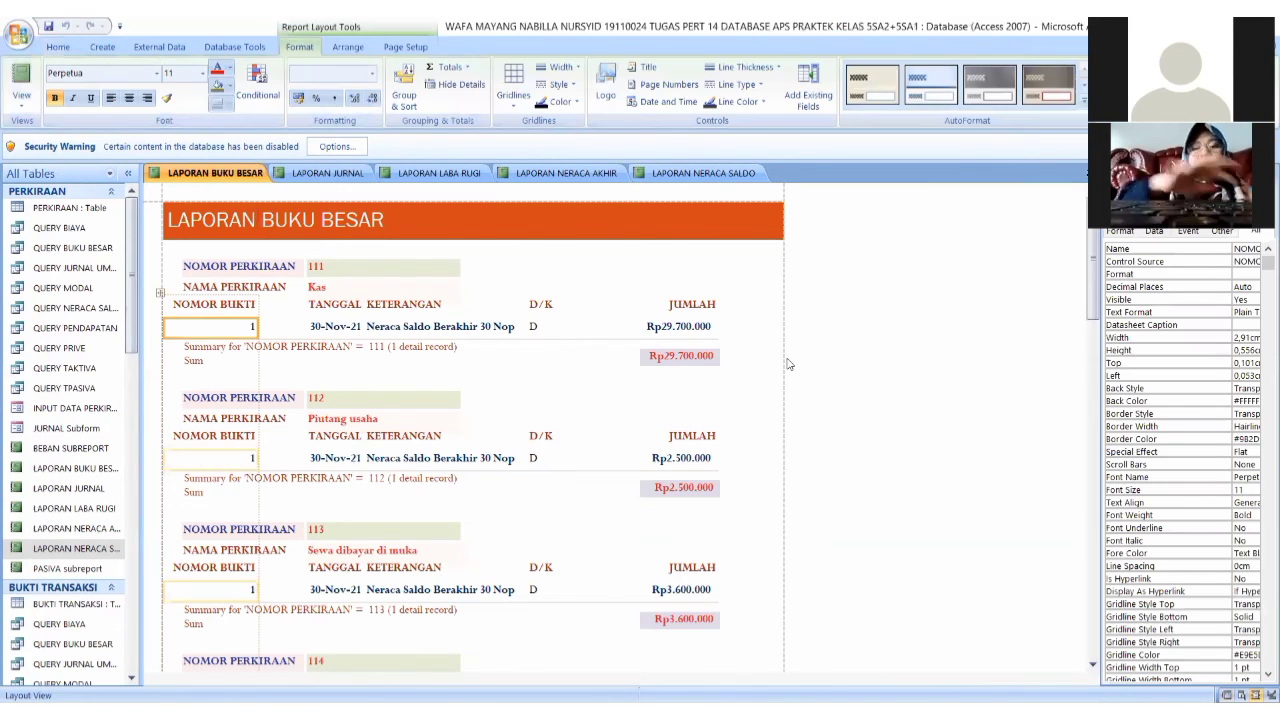
{"action": "key", "text": "ctrl+F4"}
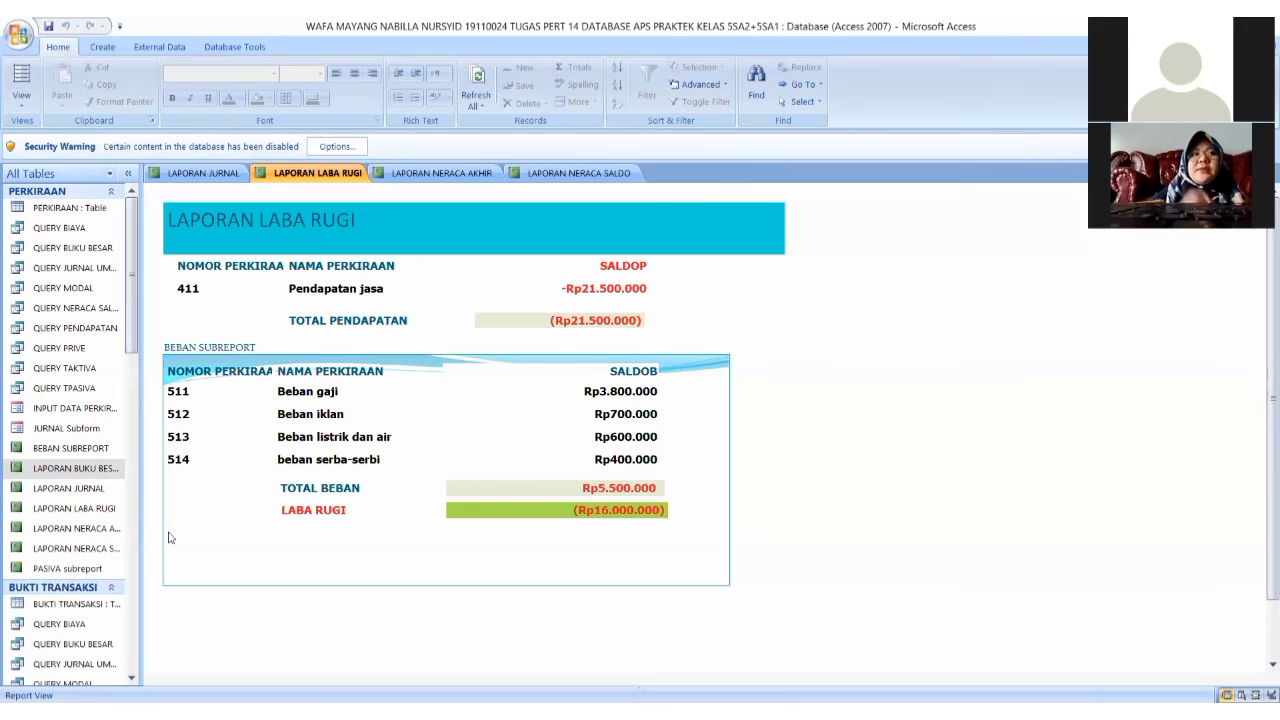
Review the LAPORAN NERACA AKHIR and LAPORAN NERACA SALDO reports once more, and close all open reports
{"action": "left_click", "coordinate": [434, 178]}
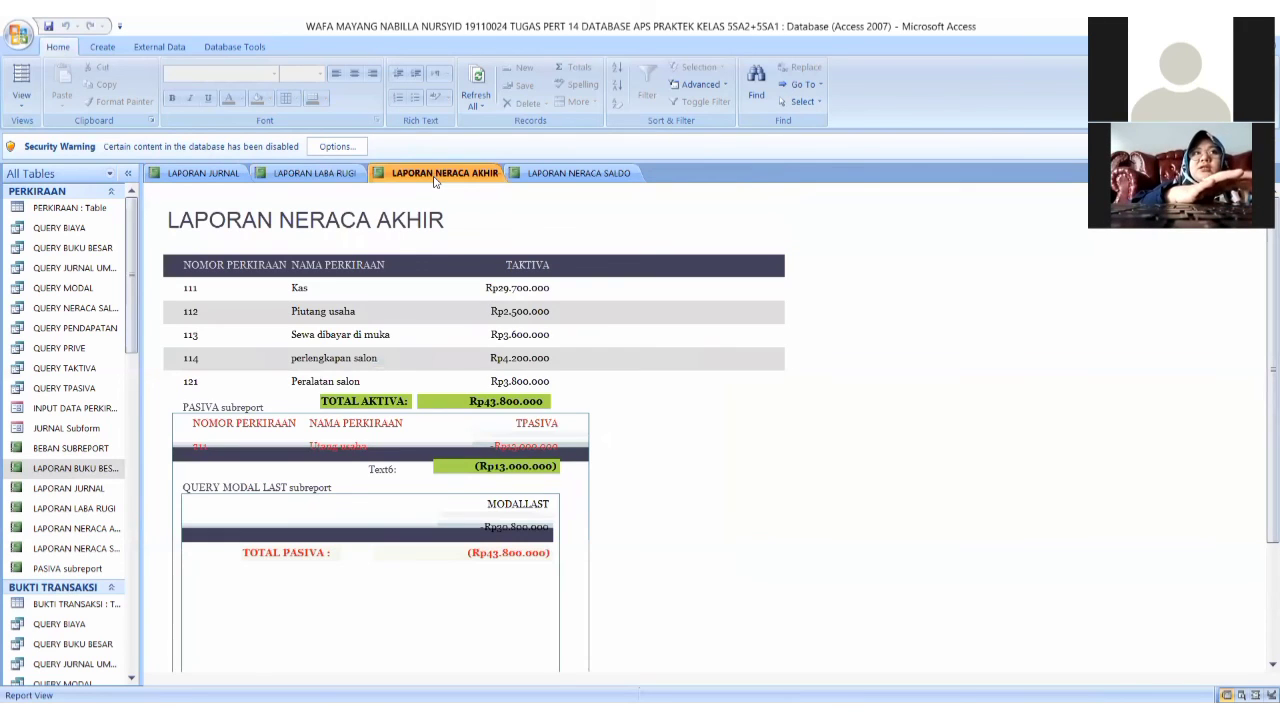
{"action": "left_click", "coordinate": [578, 176]}
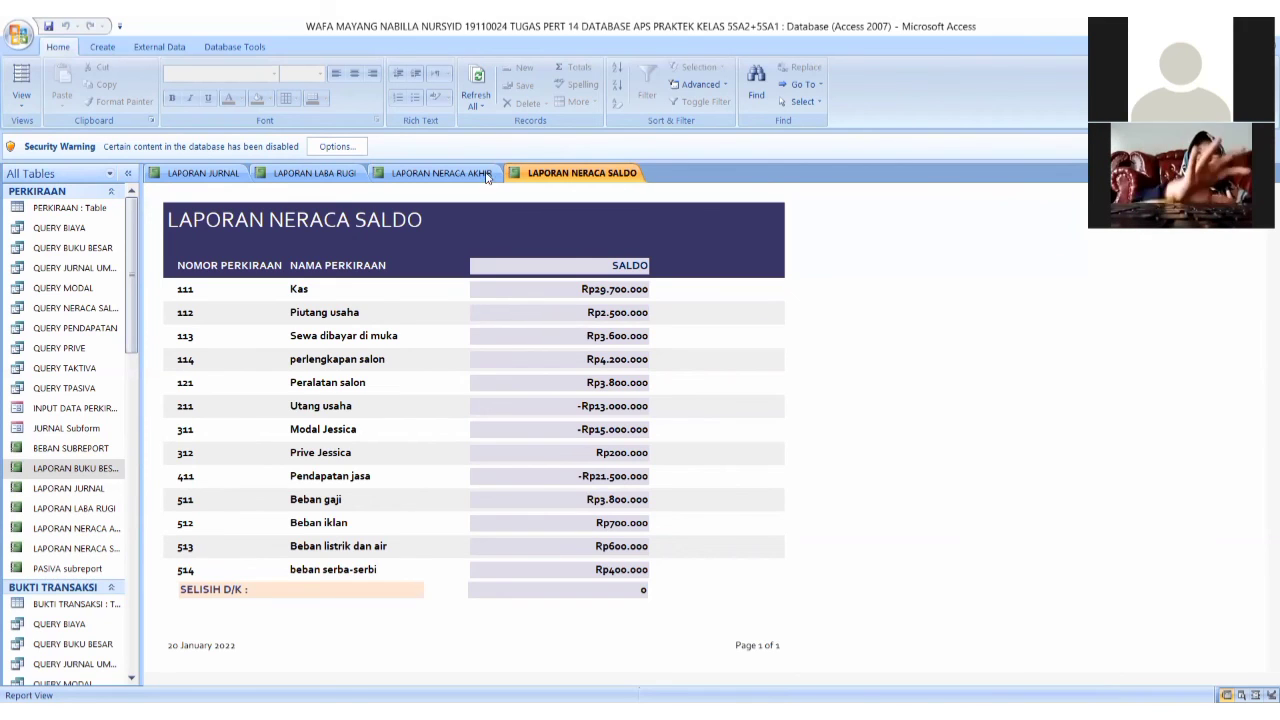
{"action": "right_click", "coordinate": [557, 172]}
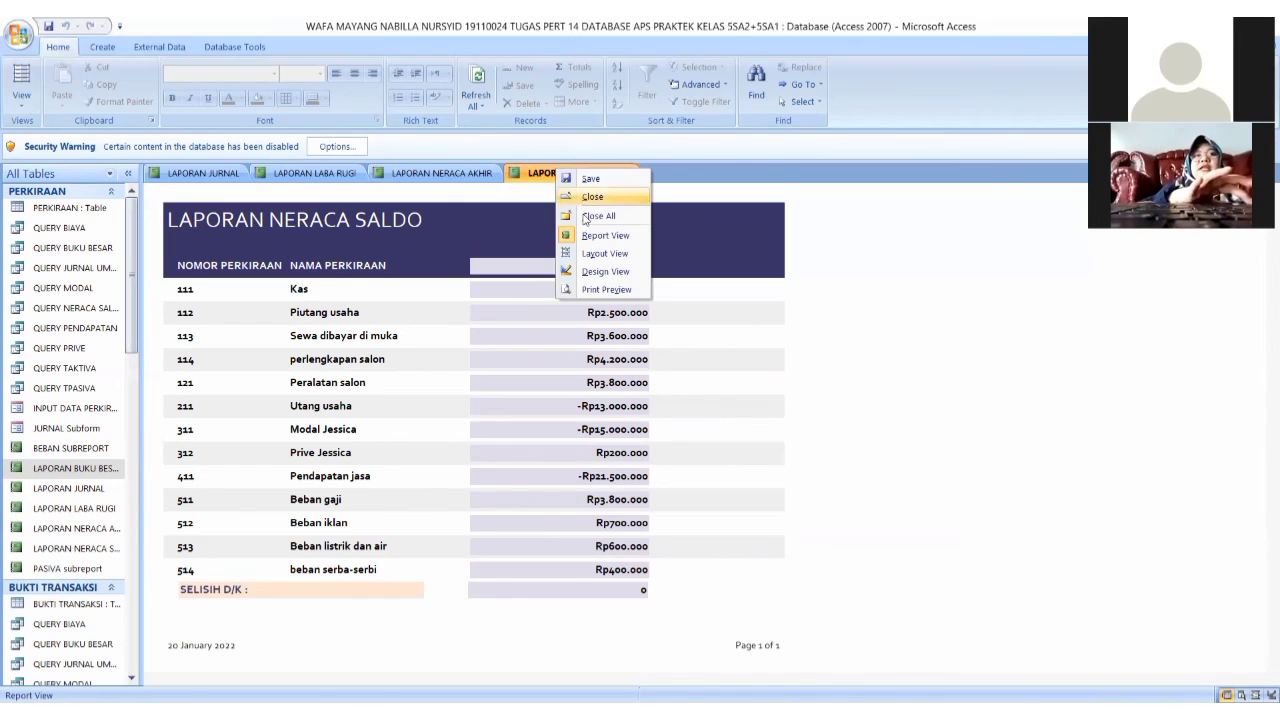
{"action": "left_click", "coordinate": [585, 217]}
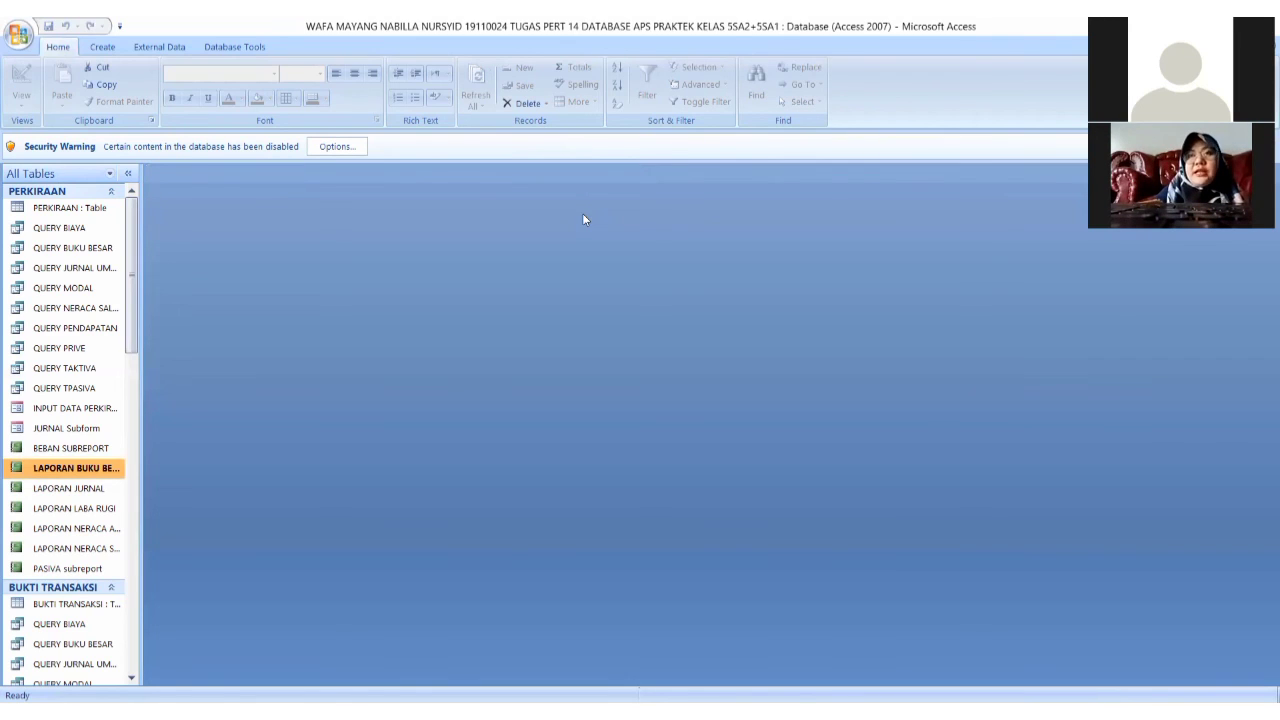